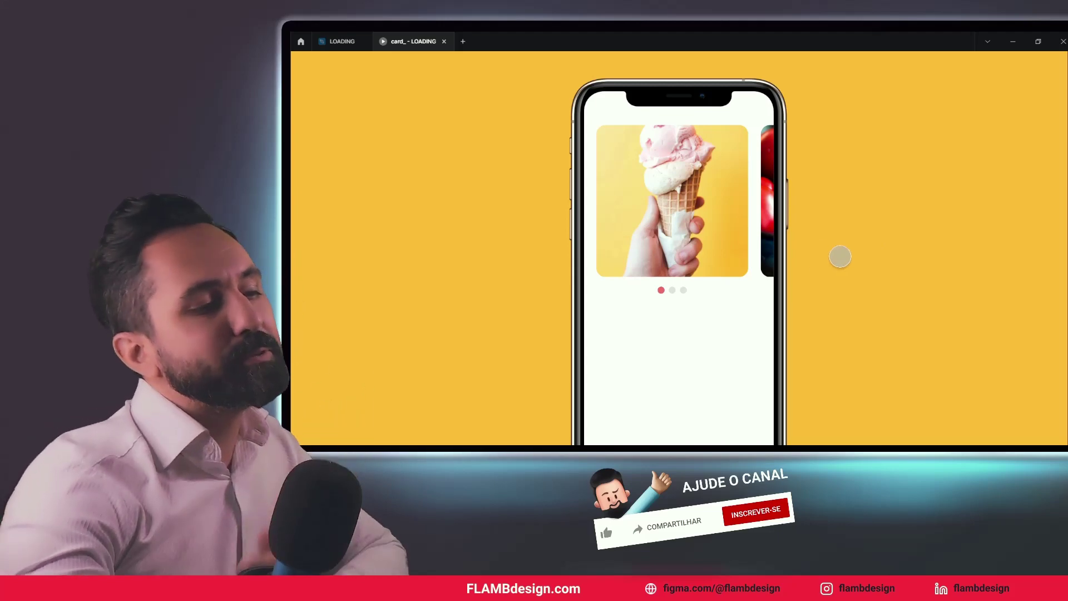
- Drag the prototype carousel left twice, from ice cream to tomato to bread, watching the dots update
drag(708, 198, 612, 196)
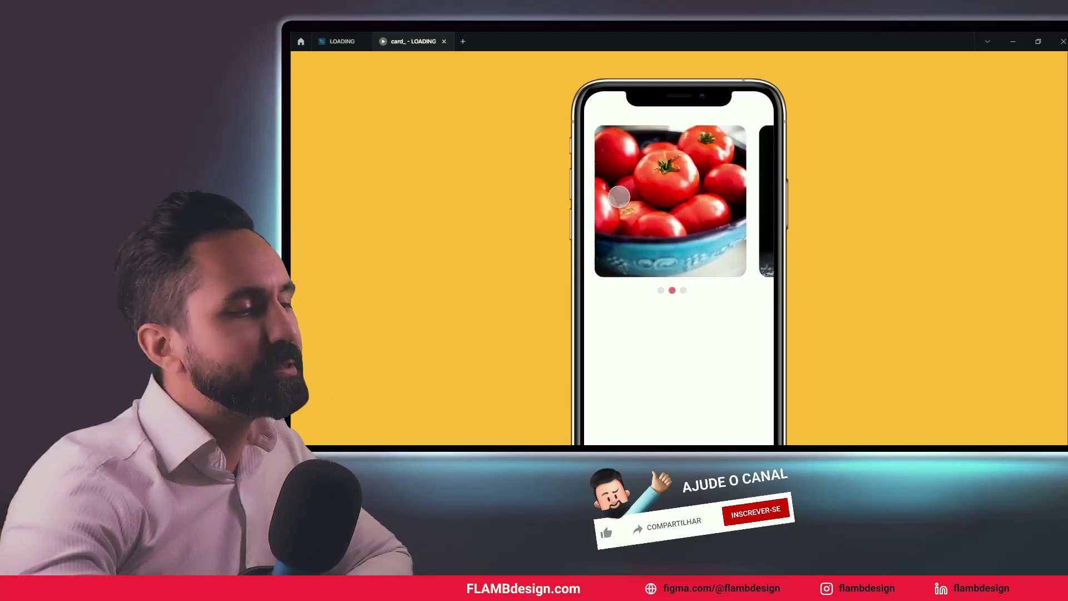
drag(710, 181, 567, 188)
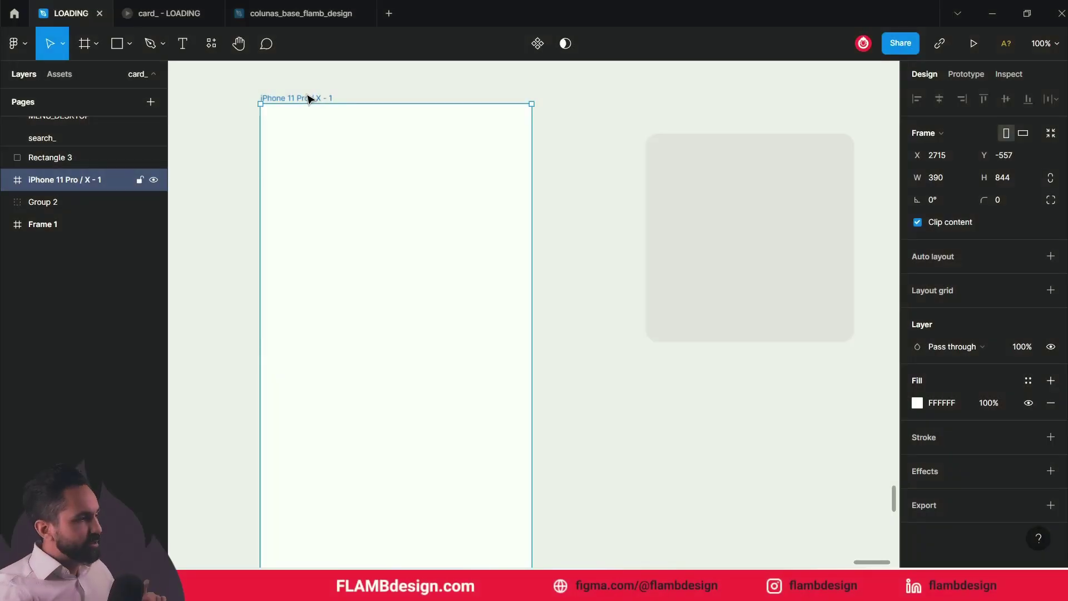
- Reposition the rounded grey 300×300 card Rectangle 3 beside the phone frame
drag(595, 187, 612, 185)
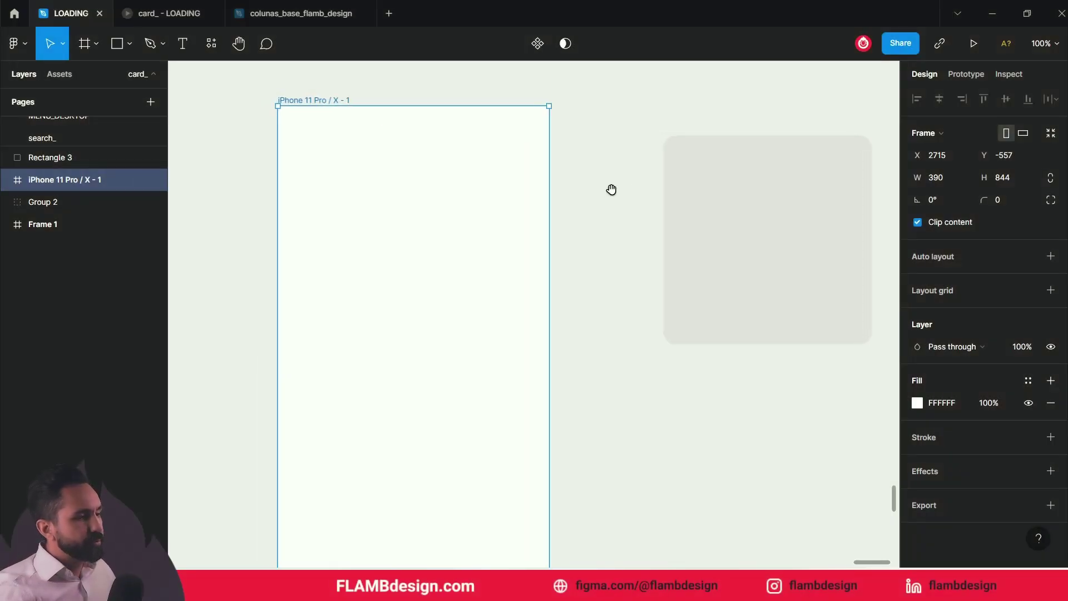
click(727, 184)
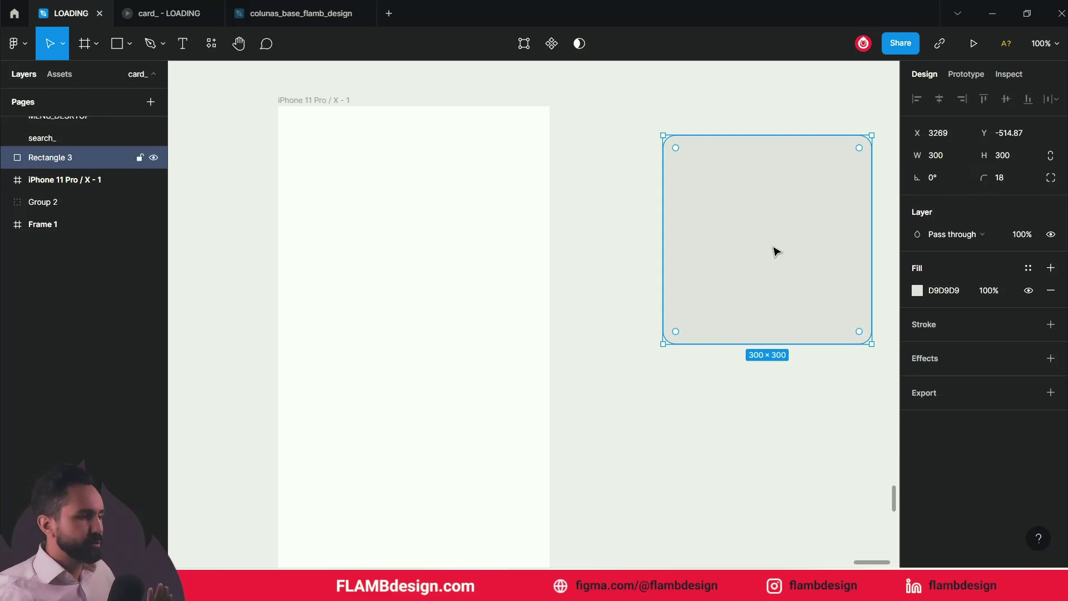
drag(772, 228, 725, 244)
mouse_move(823, 219)
mouse_down()
mouse_move(610, 234)
mouse_move(546, 215)
mouse_move(553, 208)
mouse_up()
click(646, 205)
click(469, 219)
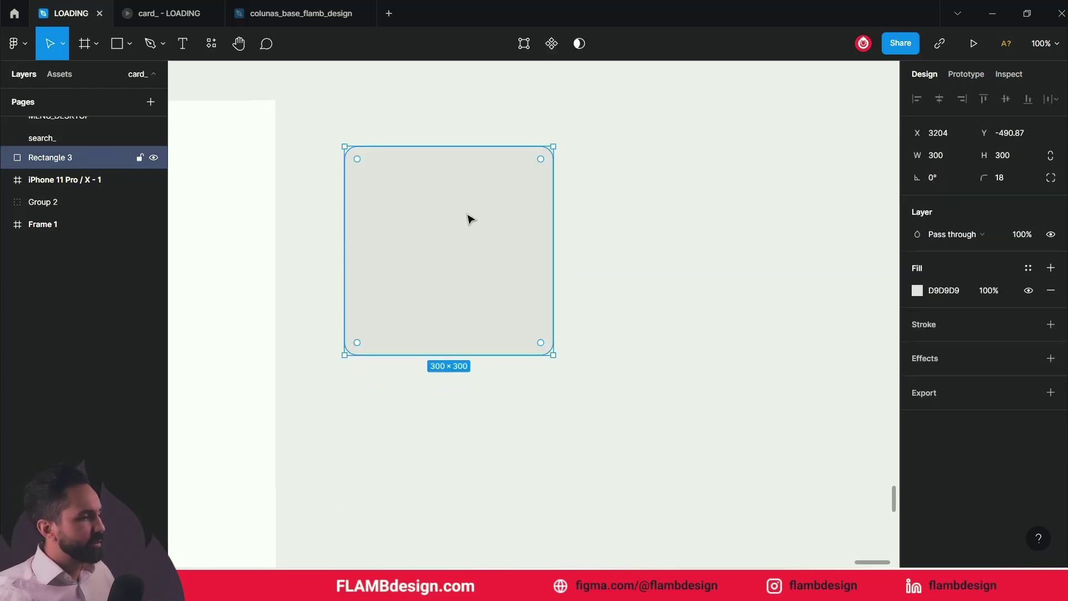
- Make two copies of the card 25 apart in a 950-wide row and select all three
drag(469, 219, 694, 218)
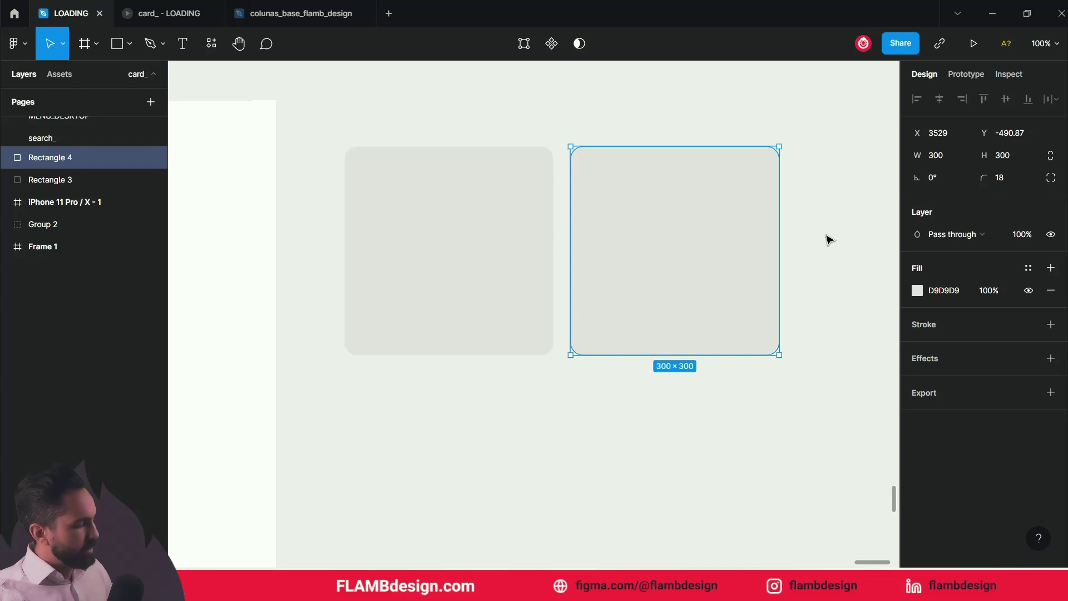
key(ctrl+d)
scroll(691, 398, up, 1)
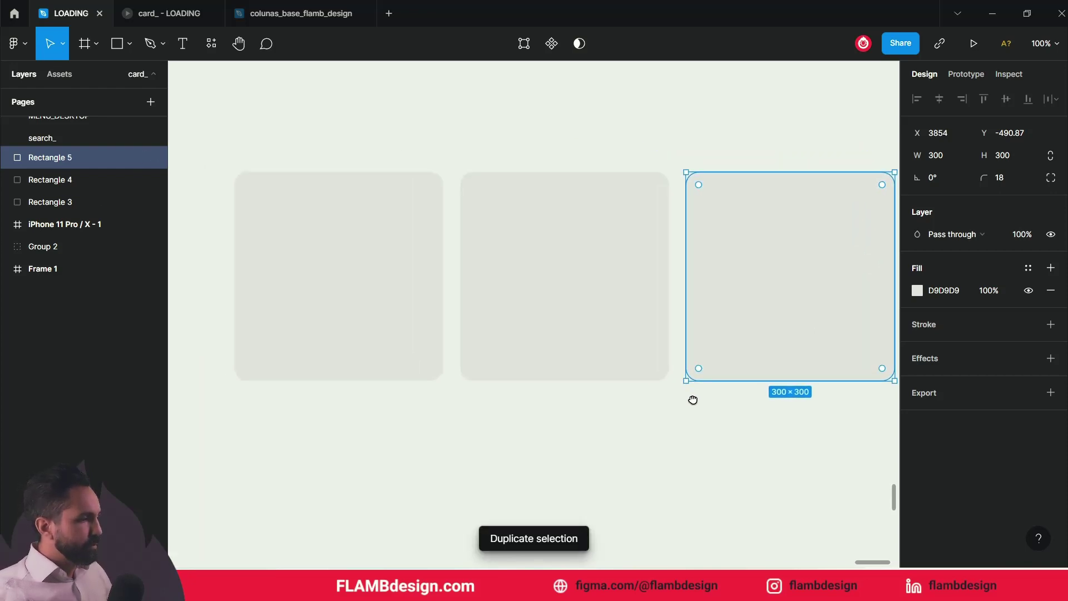
drag(309, 121, 745, 281)
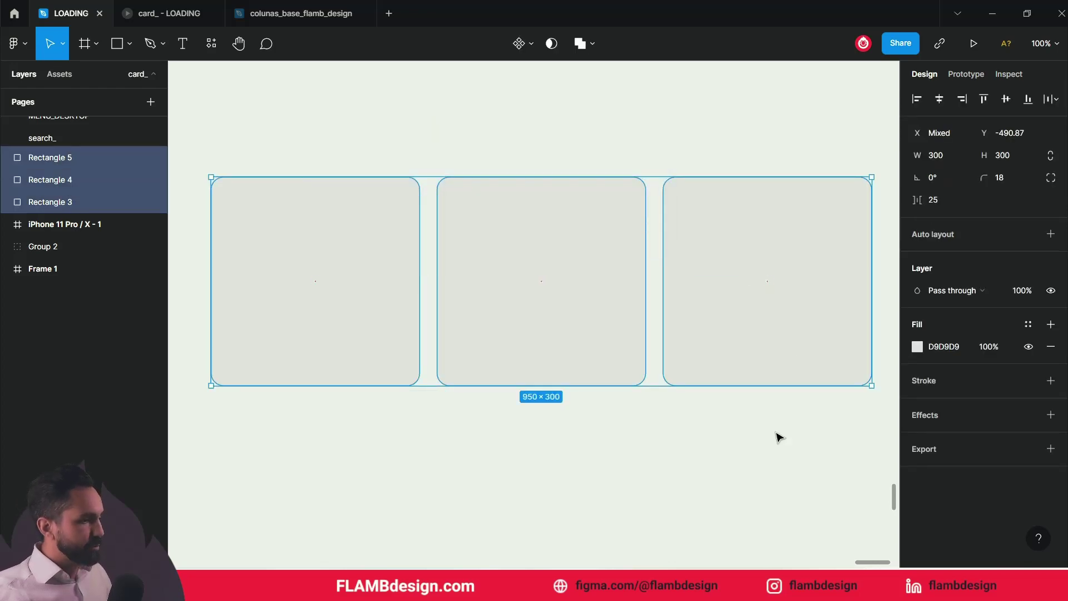
- Wrap the three cards in auto-layout Frame 2 and drag it into the iPhone 11 Pro / X - 1 frame
key(shift+a)
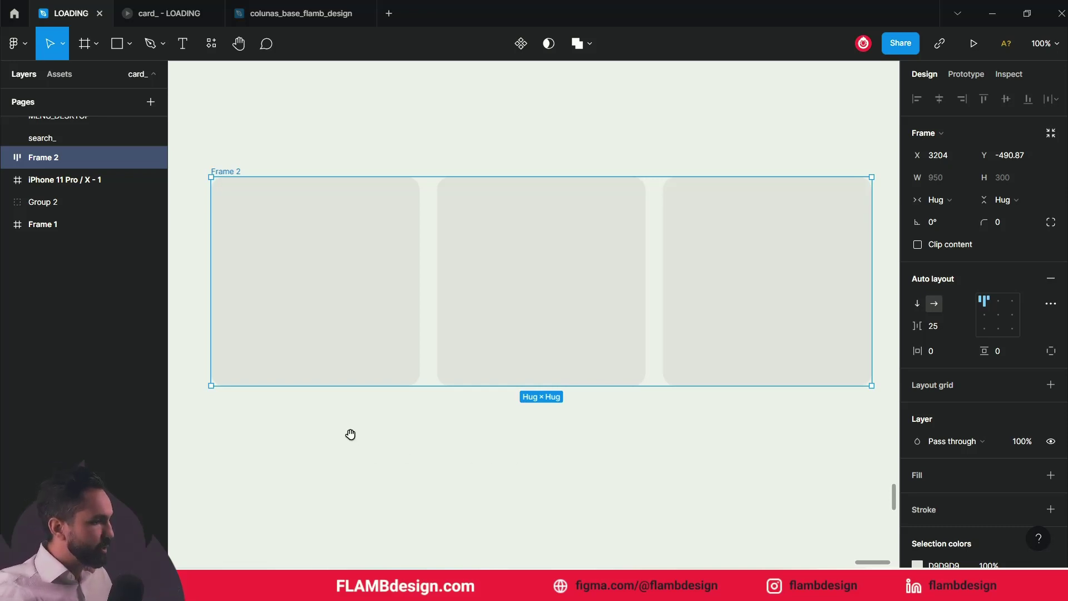
drag(350, 433, 584, 435)
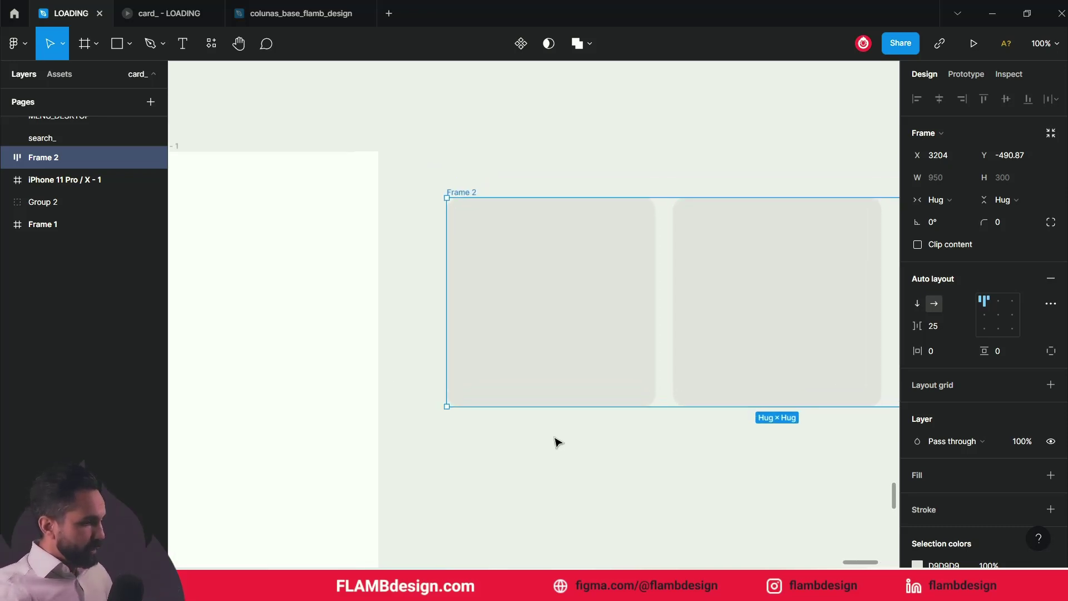
scroll(557, 442, down, 1)
drag(514, 420, 726, 402)
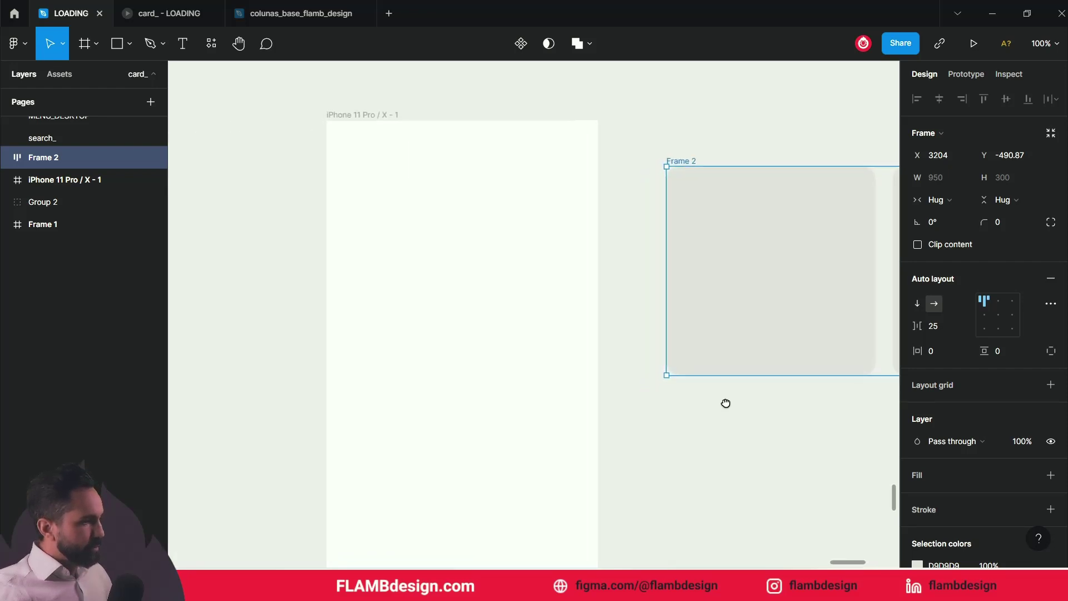
drag(732, 220, 416, 214)
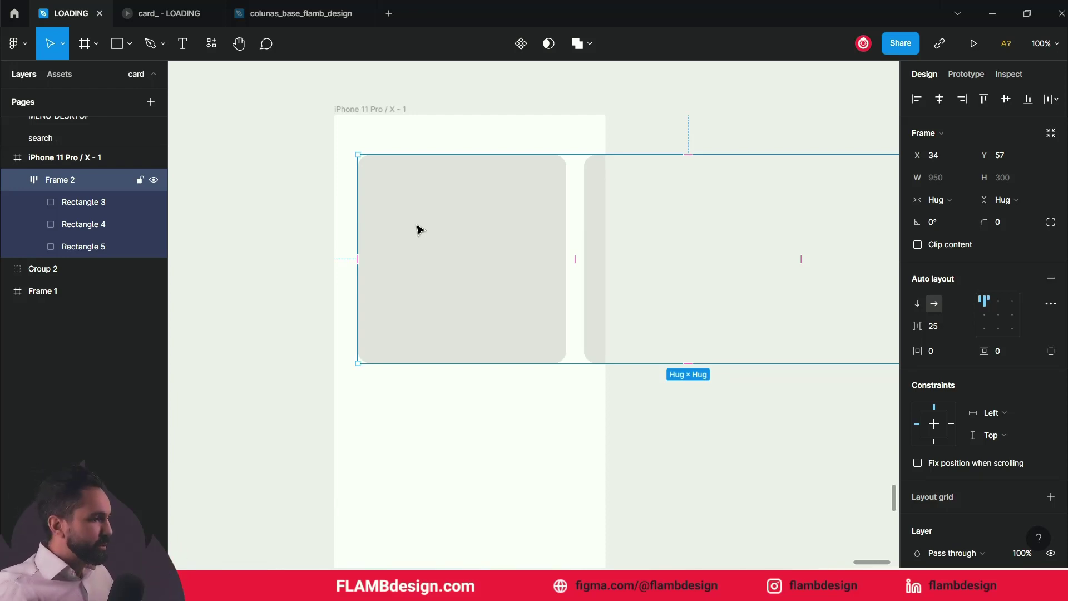
- Give Frame 2 40 left padding, widening it to 1030, at X 0 in the iPhone frame
drag(417, 230, 421, 229)
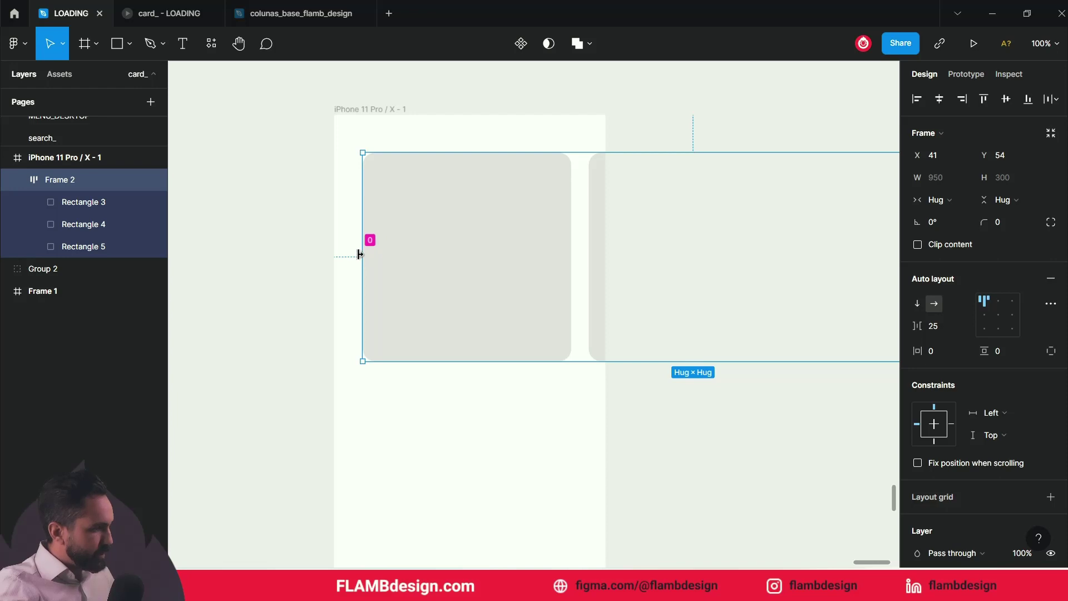
drag(374, 259, 382, 260)
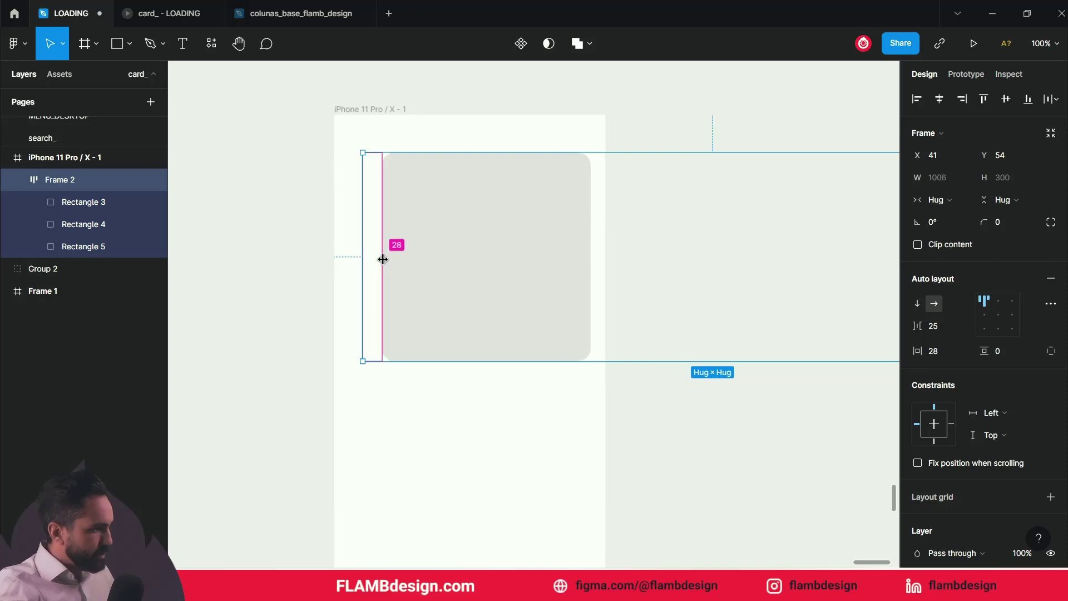
drag(482, 226, 451, 227)
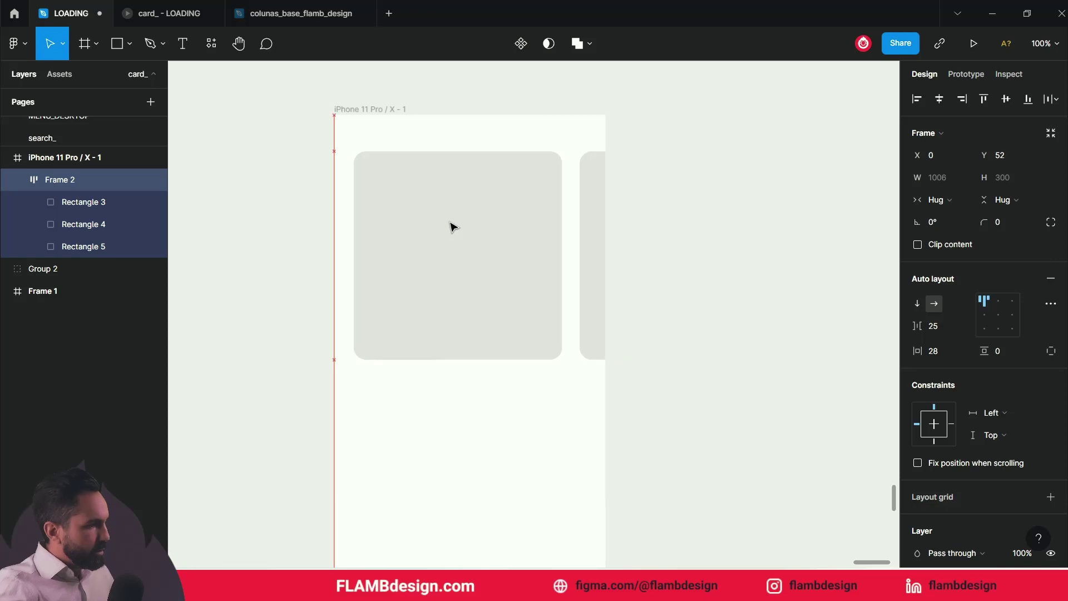
mouse_move(345, 257)
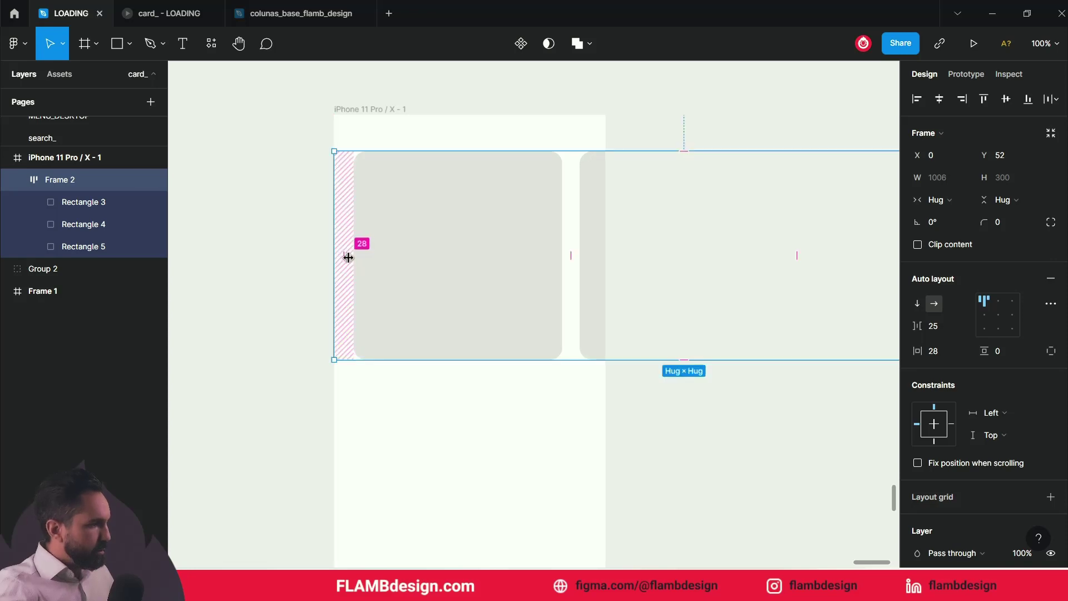
drag(348, 257, 356, 257)
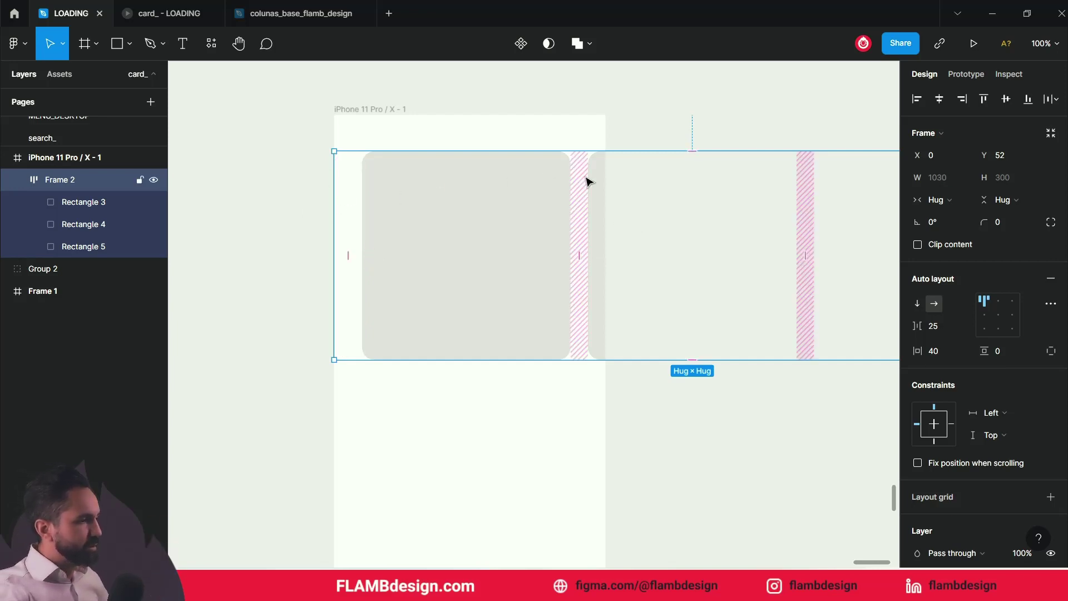
click(284, 150)
click(485, 221)
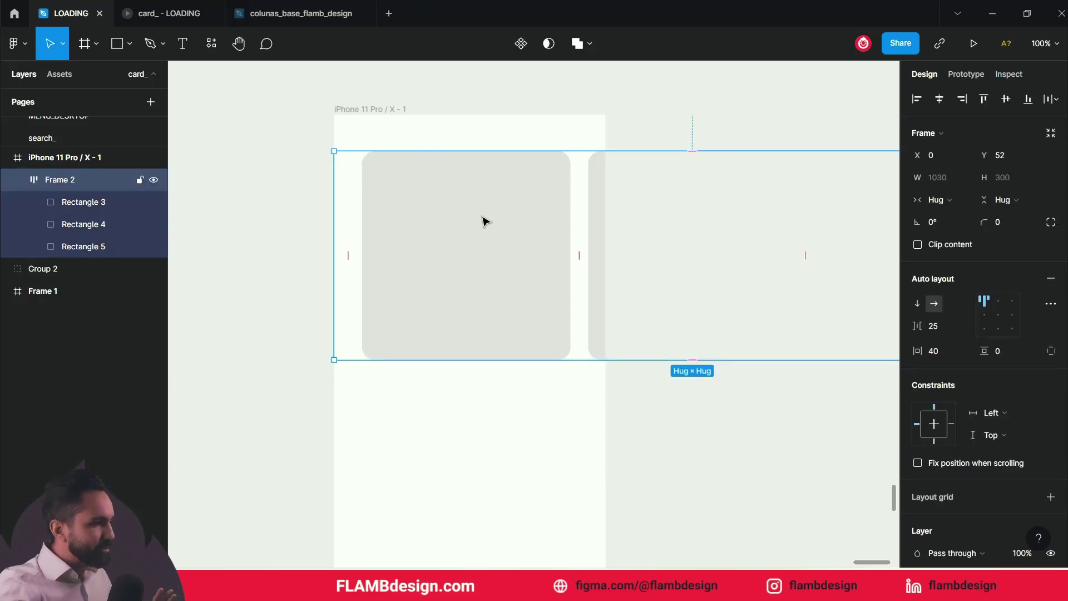
click(290, 153)
click(477, 217)
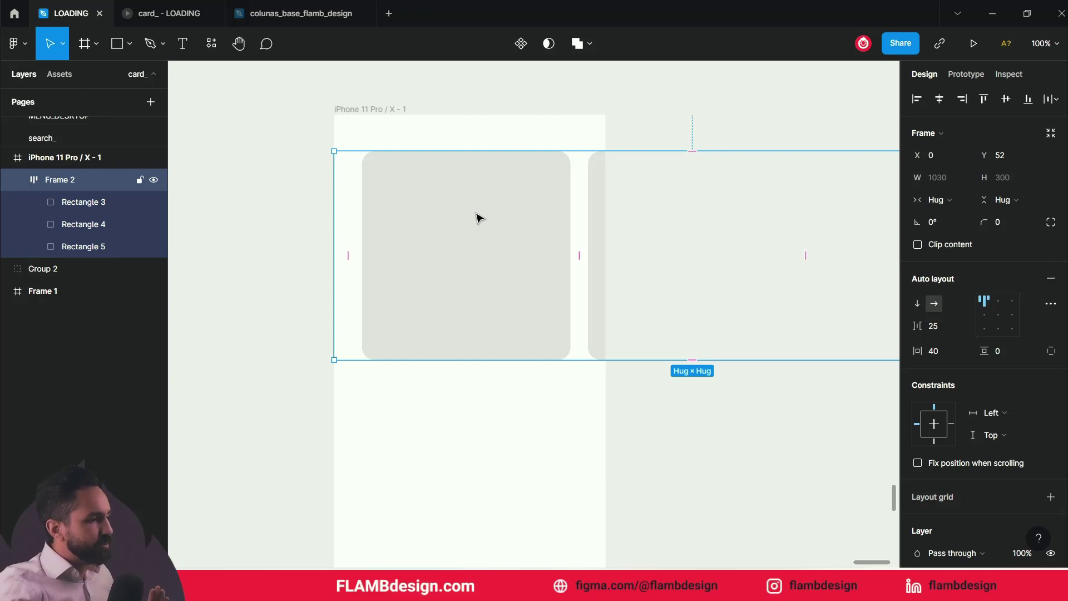
key(ctrl+minus)
click(640, 353)
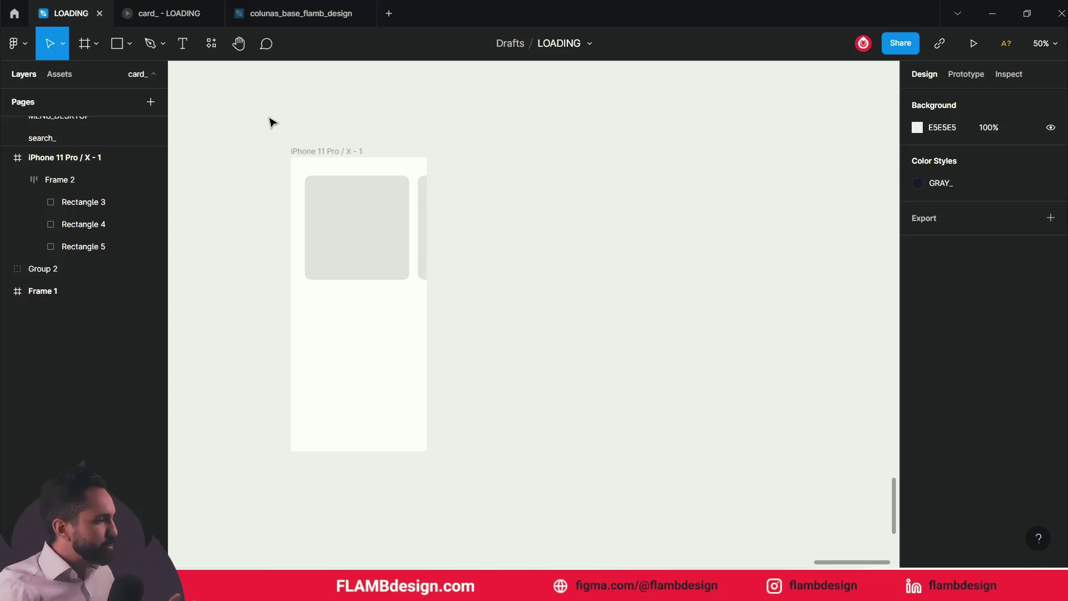
drag(281, 131, 484, 474)
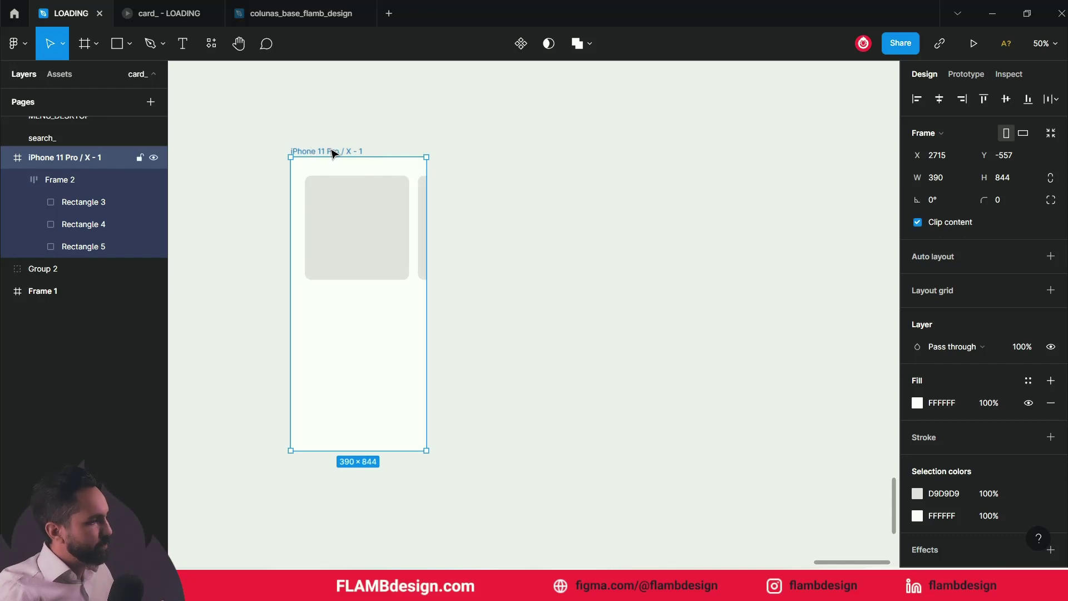
drag(332, 153, 666, 193)
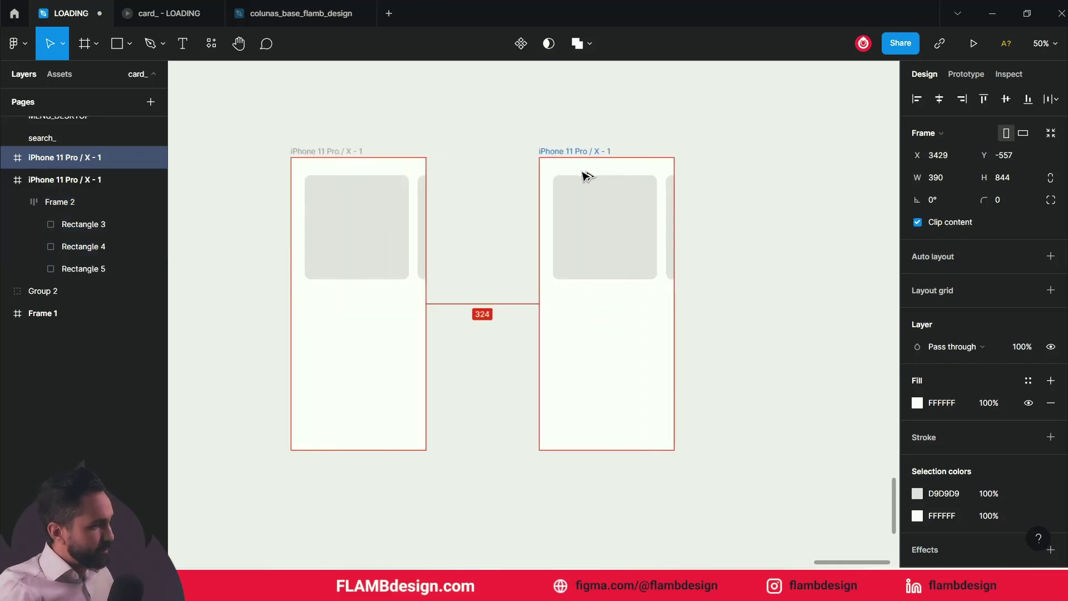
key(Escape)
drag(617, 228, 610, 216)
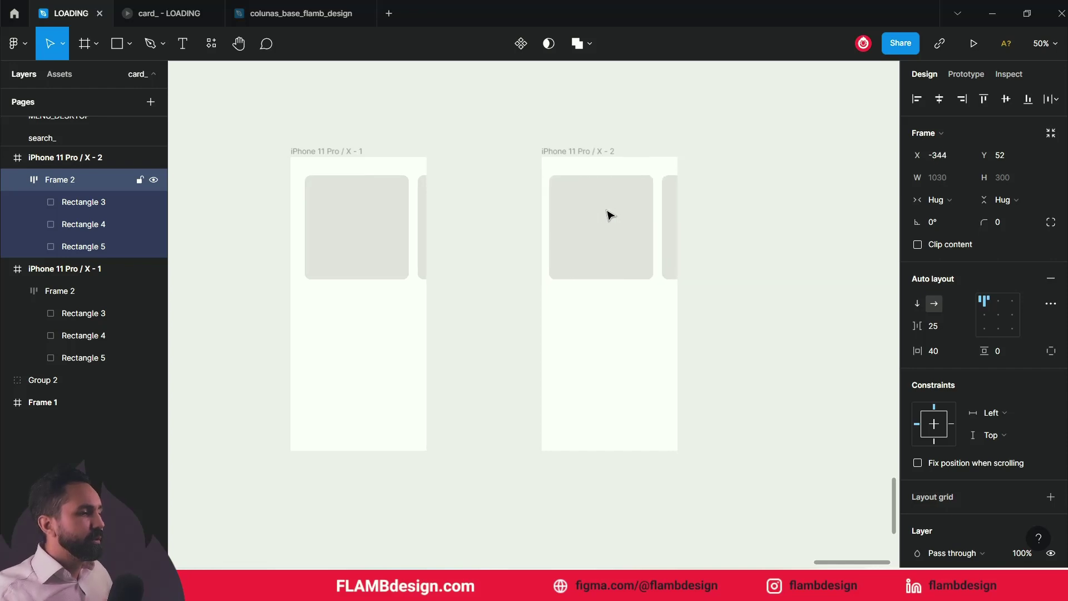
click(596, 149)
mouse_move(624, 123)
mouse_down()
mouse_move(497, 160)
mouse_move(779, 219)
mouse_move(765, 248)
mouse_move(775, 256)
mouse_up()
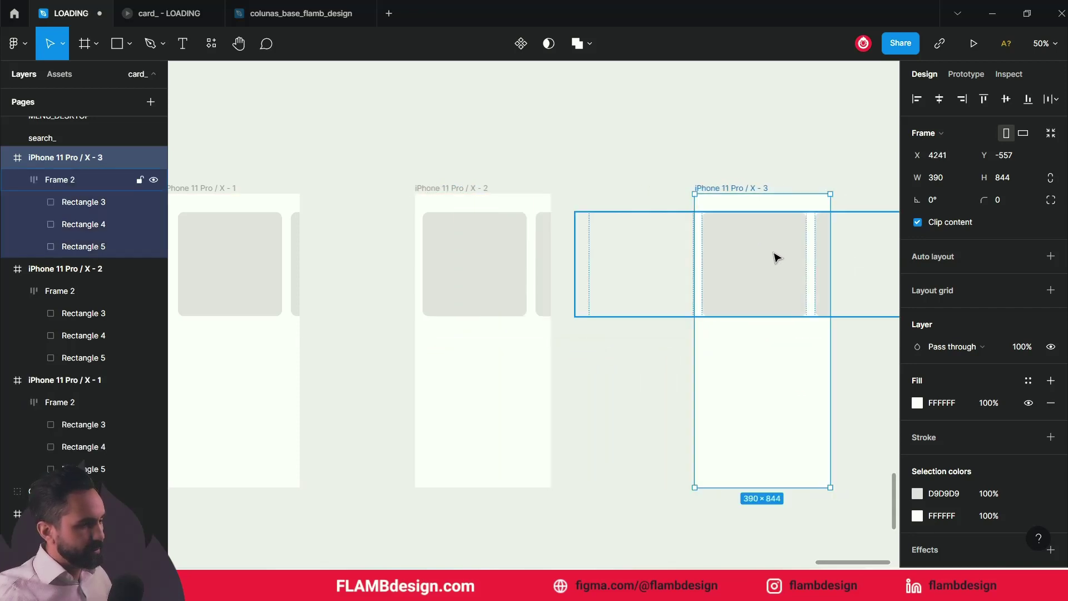
click(612, 177)
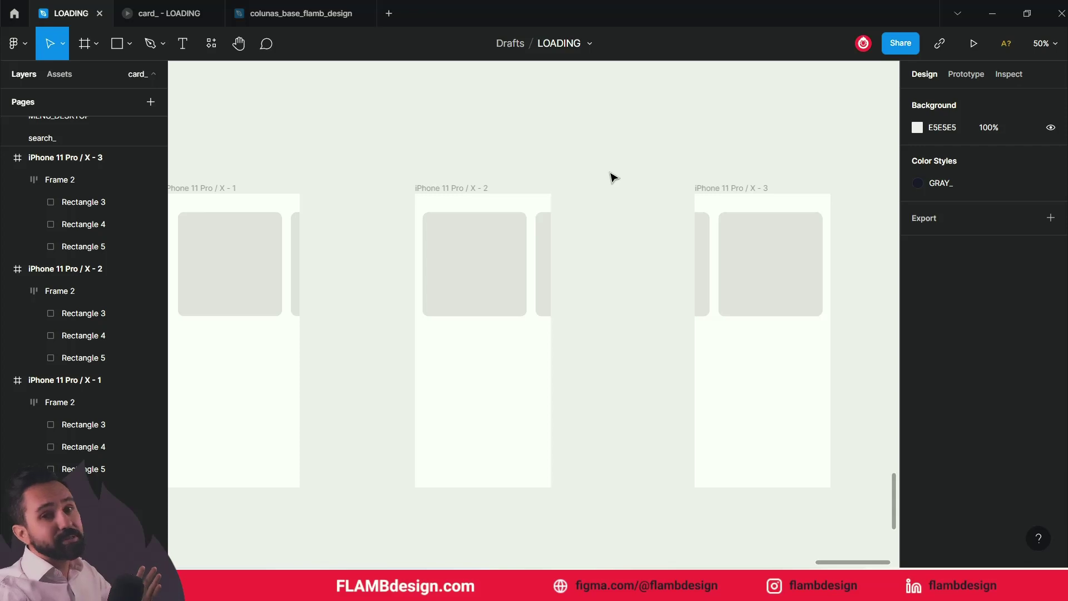
drag(439, 209, 812, 531)
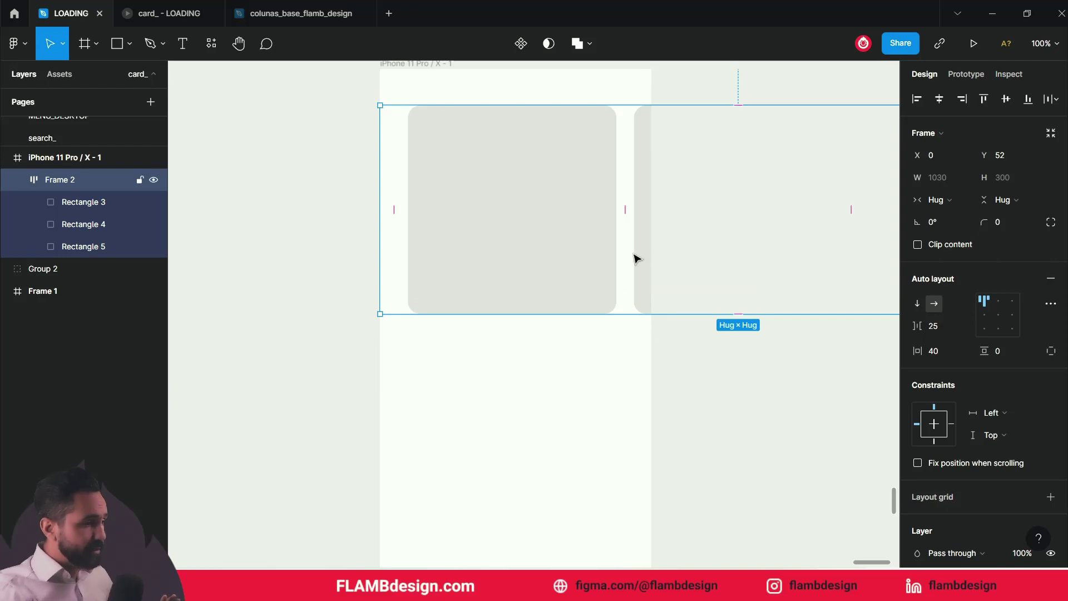
- Draw a 14×14 grey ellipse below the first card and duplicate it into three dots
scroll(629, 250, up, 1)
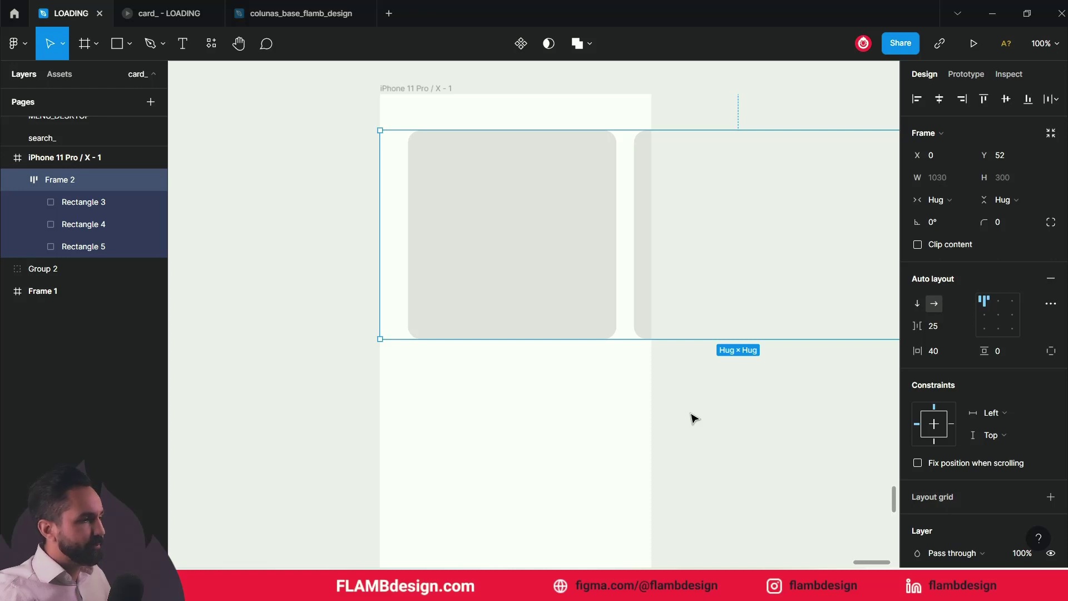
click(694, 418)
scroll(506, 406, up, 1)
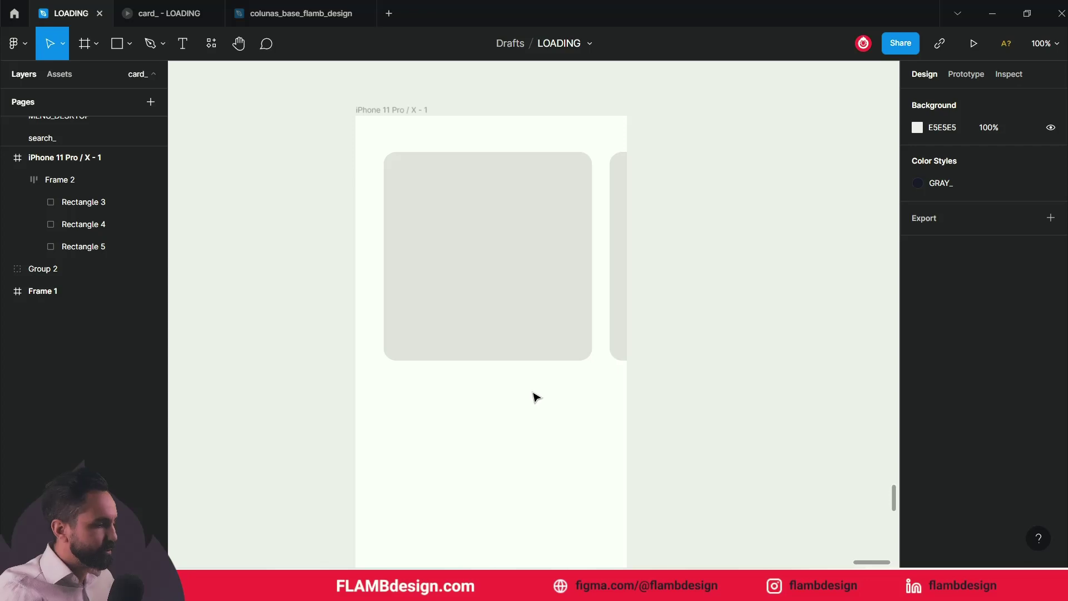
click(520, 384)
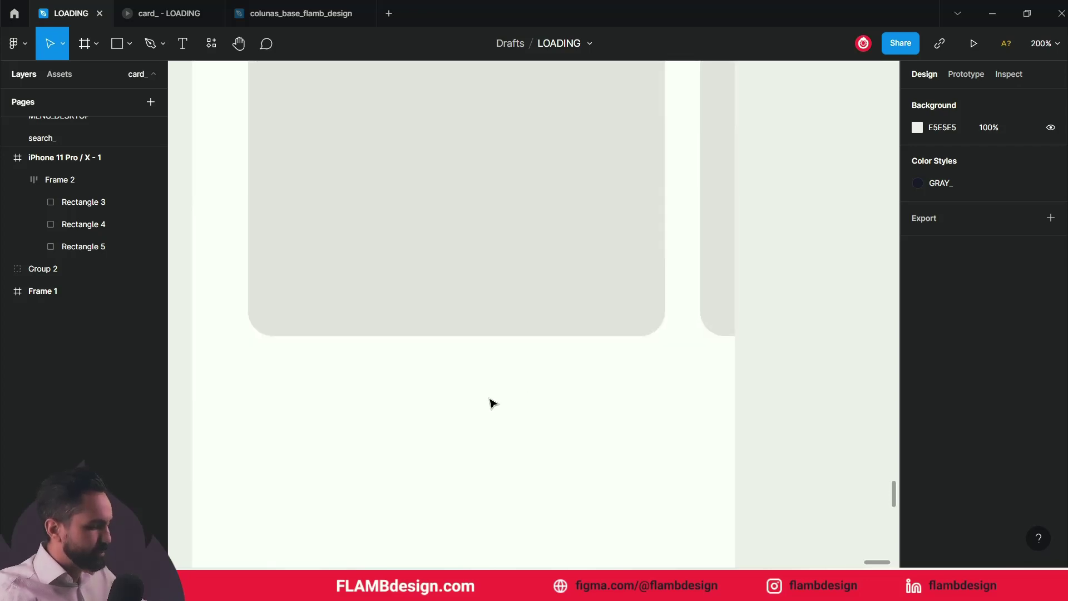
key(o)
drag(415, 382, 451, 386)
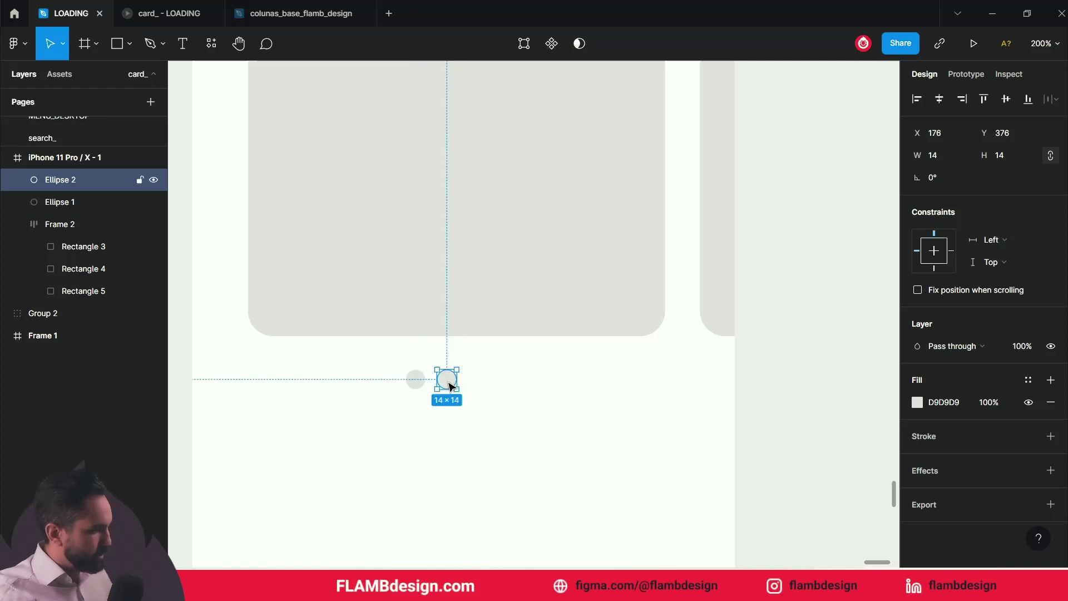
key(ctrl+d)
click(356, 381)
- Wrap the three dots in an auto-layout row with an 8-pixel gap
drag(355, 363, 522, 421)
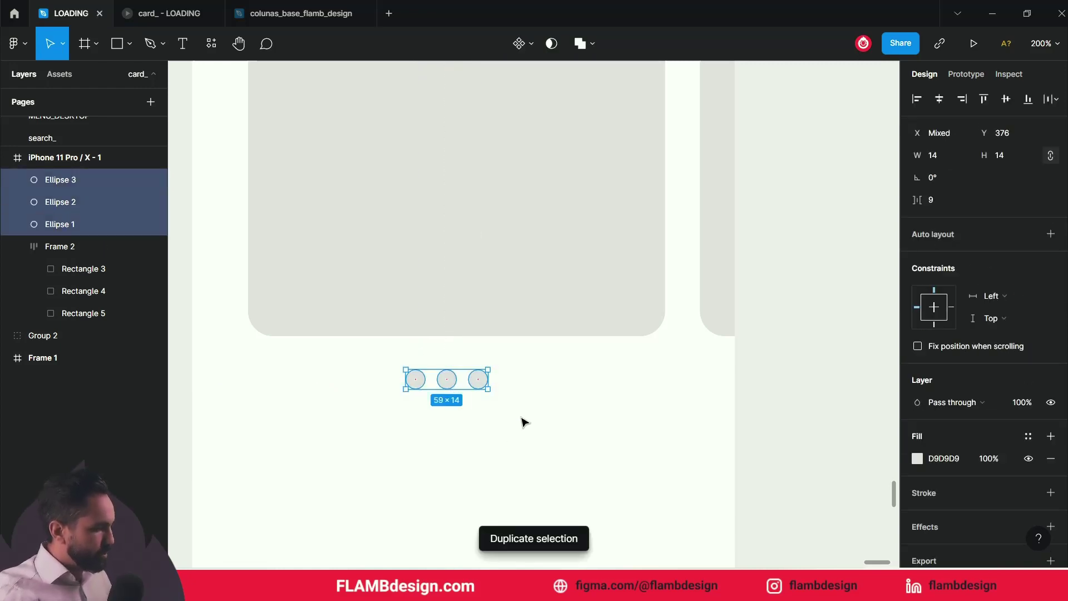
key(shift+a)
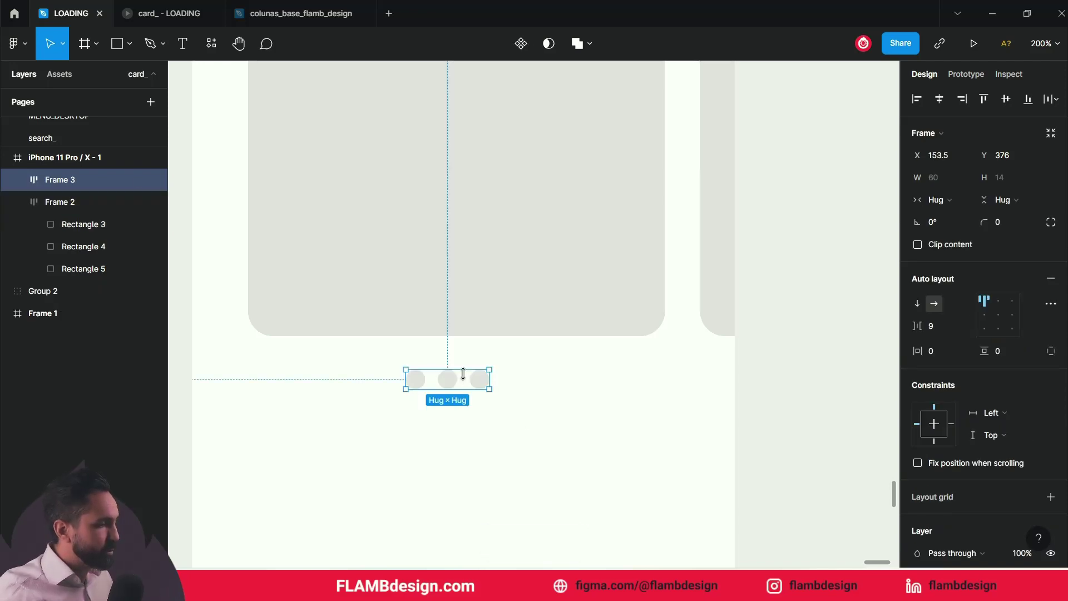
key(plus)
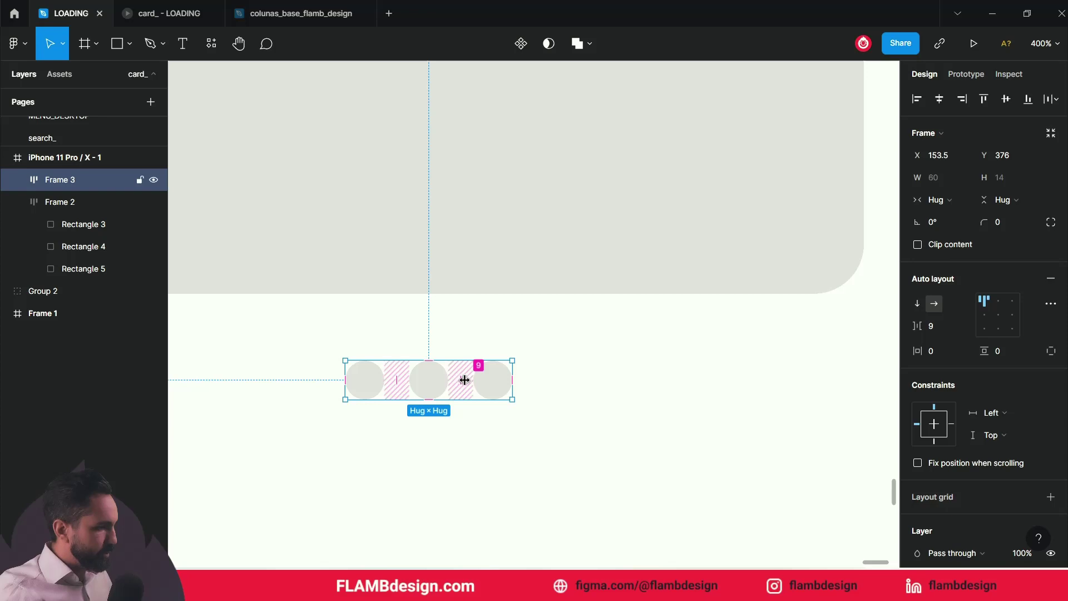
drag(460, 380, 474, 384)
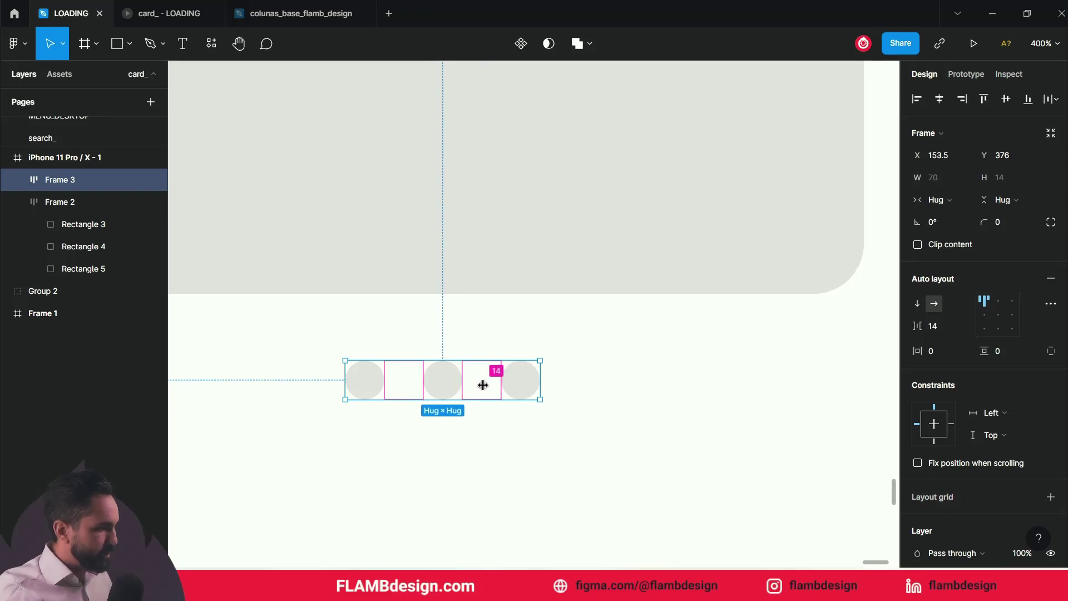
drag(476, 384, 459, 381)
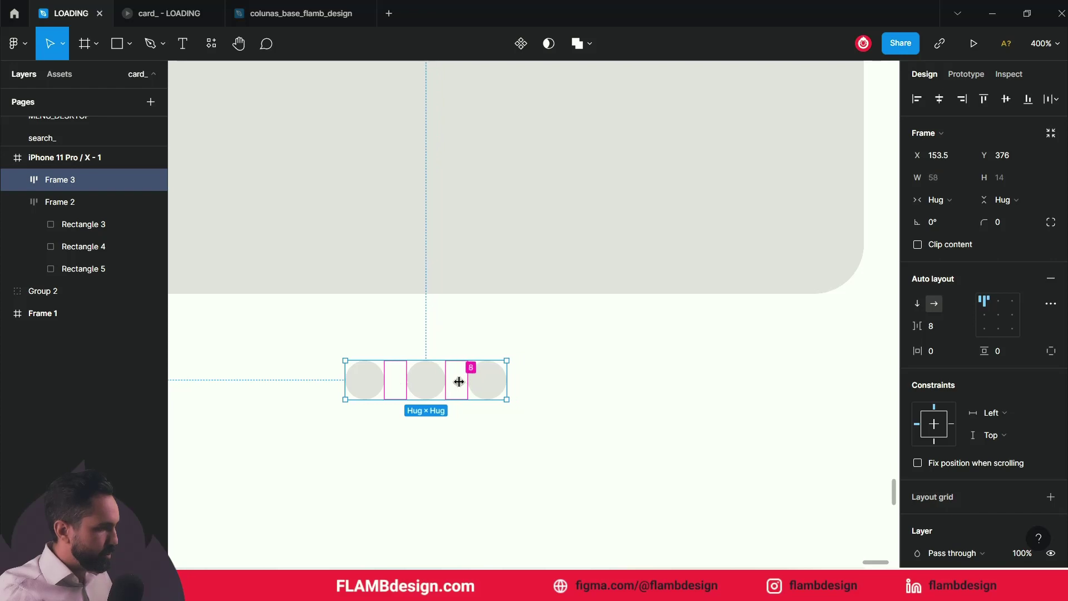
click(471, 434)
double_click(368, 379)
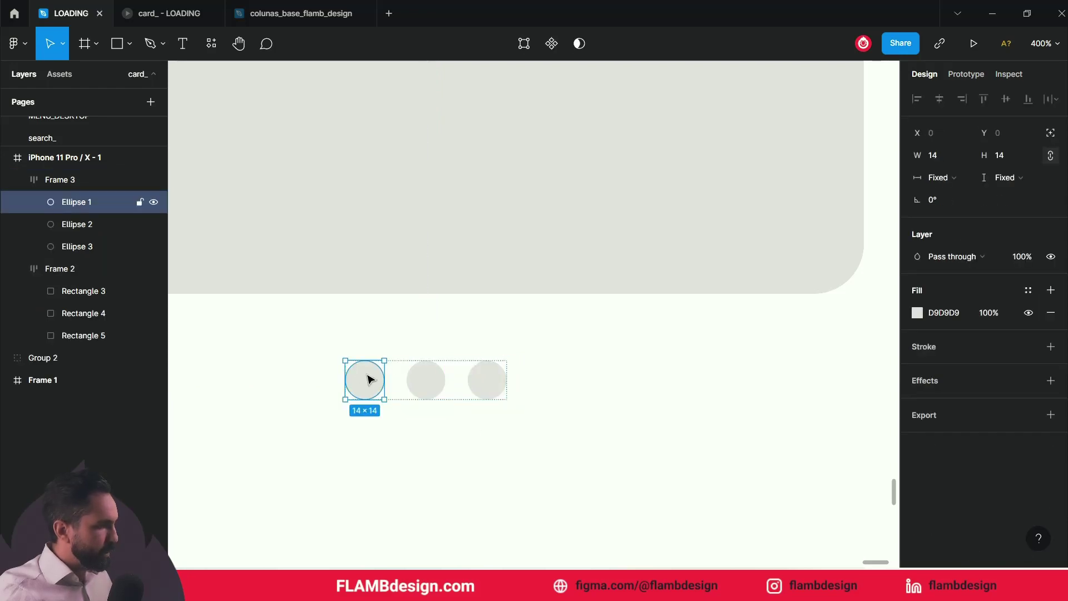
- Fill the first dot coral red (E86F6F), leaving the other two grey
click(917, 313)
mouse_move(813, 265)
mouse_down()
mouse_move(868, 220)
mouse_move(828, 243)
mouse_up()
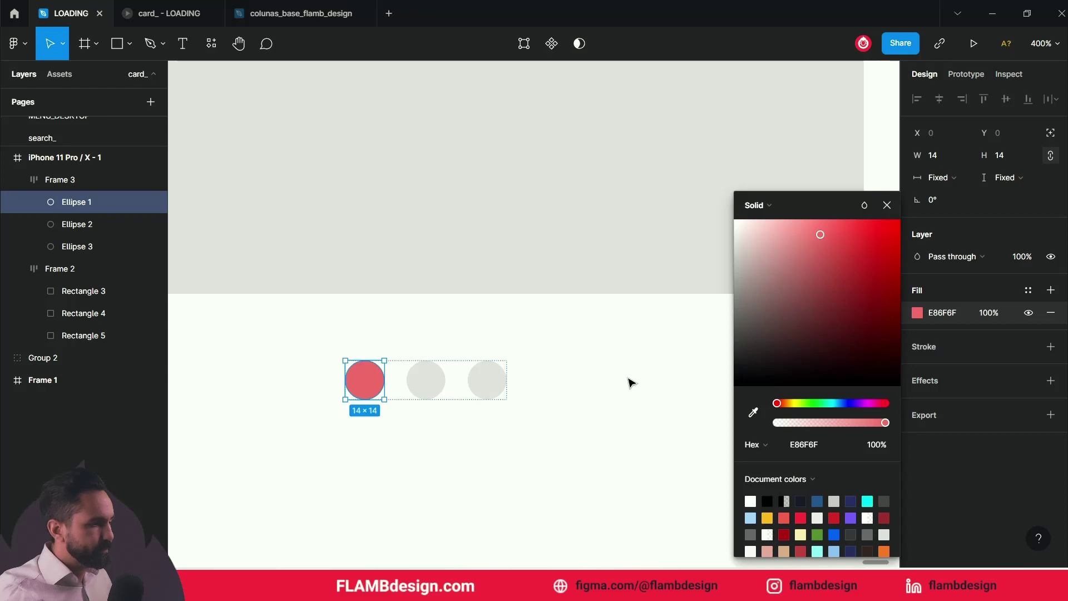
click(632, 381)
scroll(632, 382, up, 2)
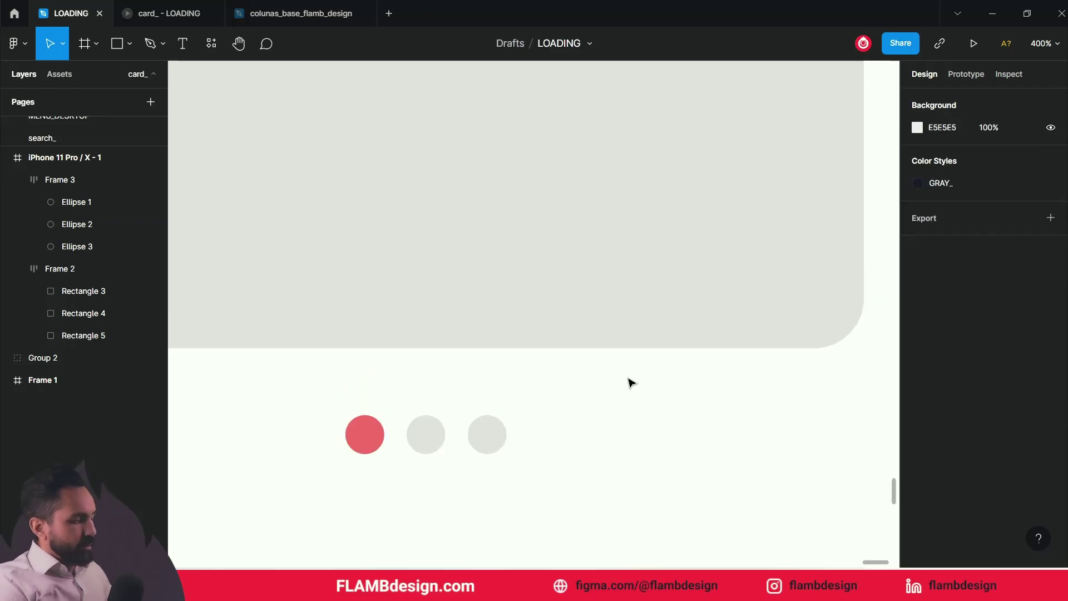
key(minus)
key(minus)
key(minus)
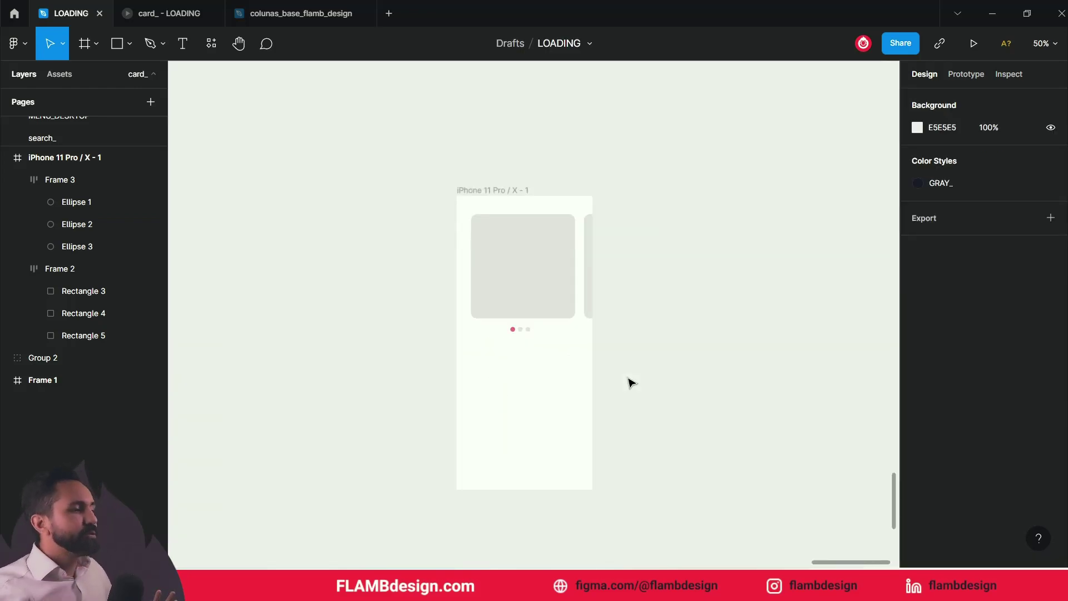
click(538, 295)
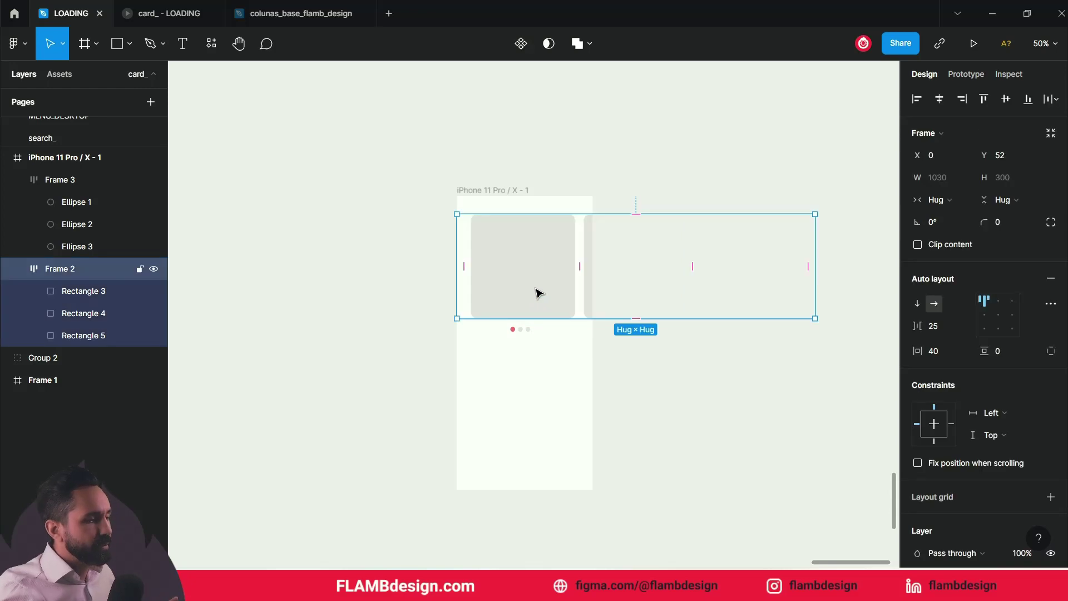
click(527, 331)
click(752, 374)
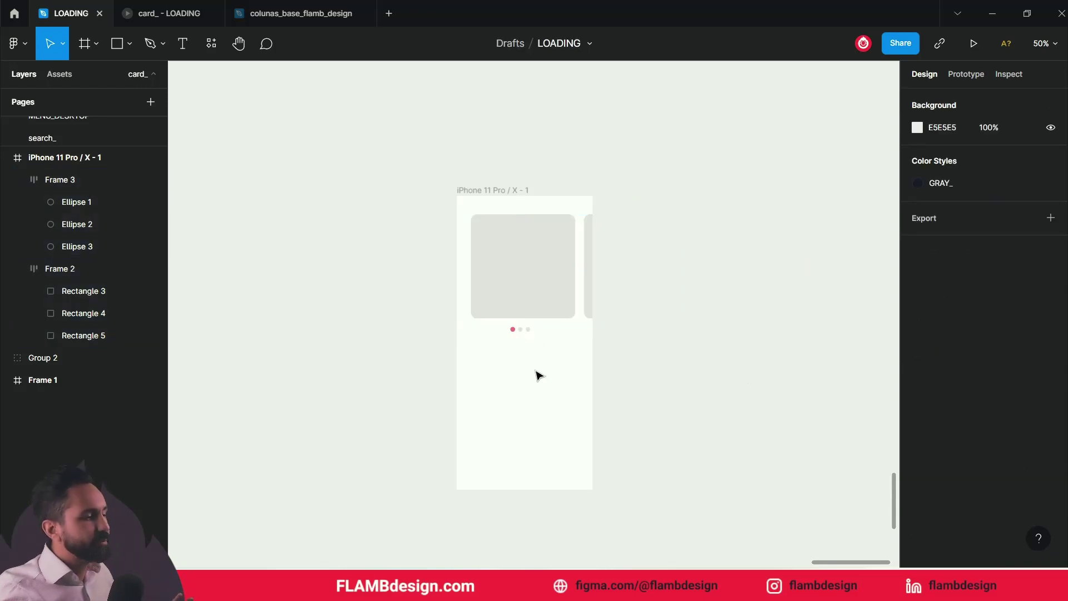
- Give the dot row Frame 3 121 side padding so it spans 300 wide
click(514, 280)
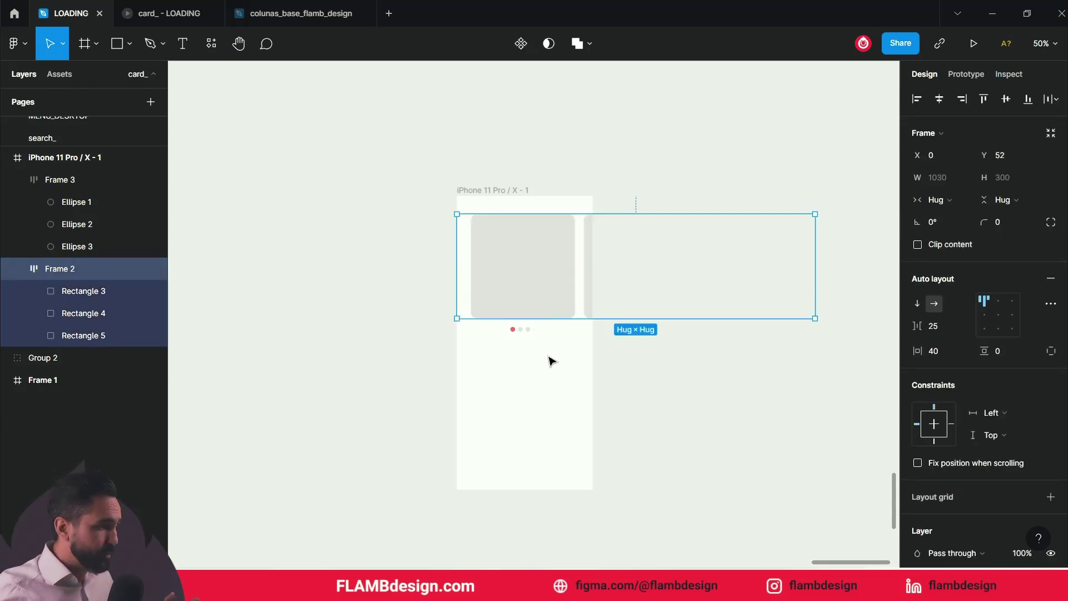
shift+click(527, 328)
click(555, 369)
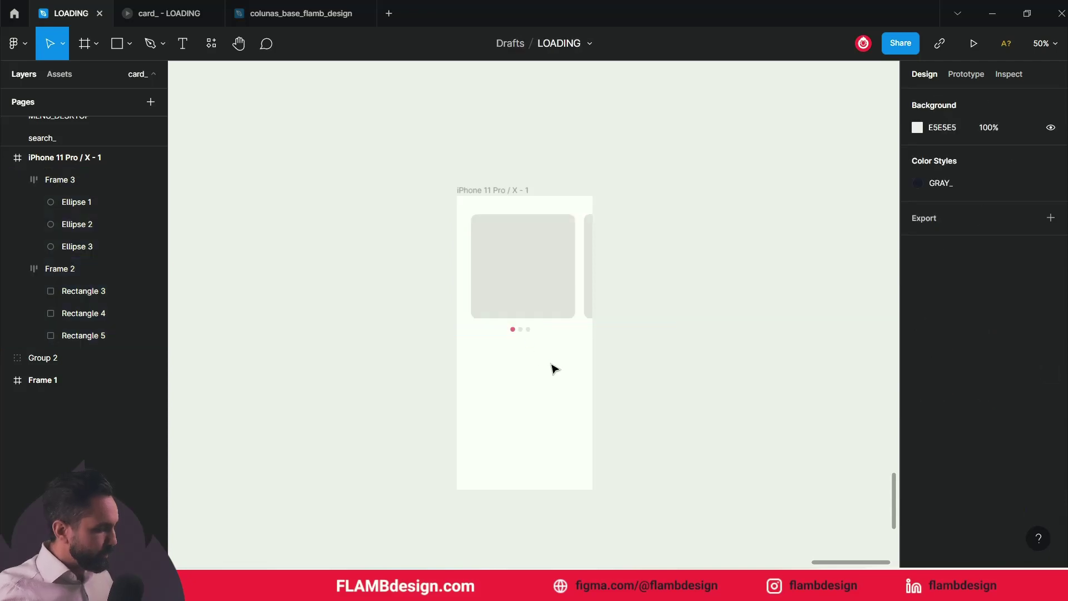
click(525, 320)
click(526, 340)
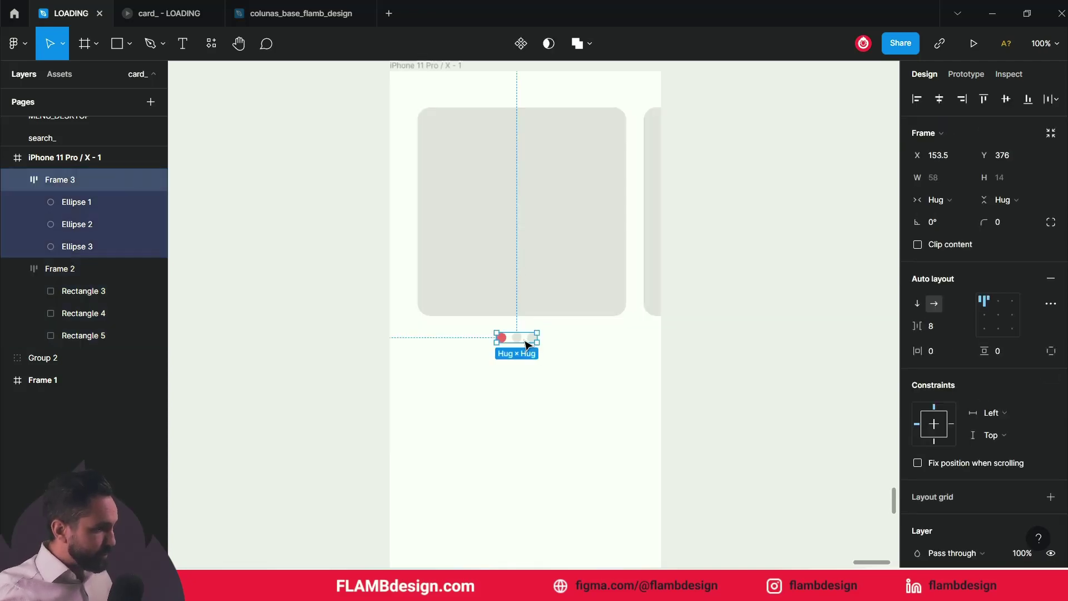
click(525, 337)
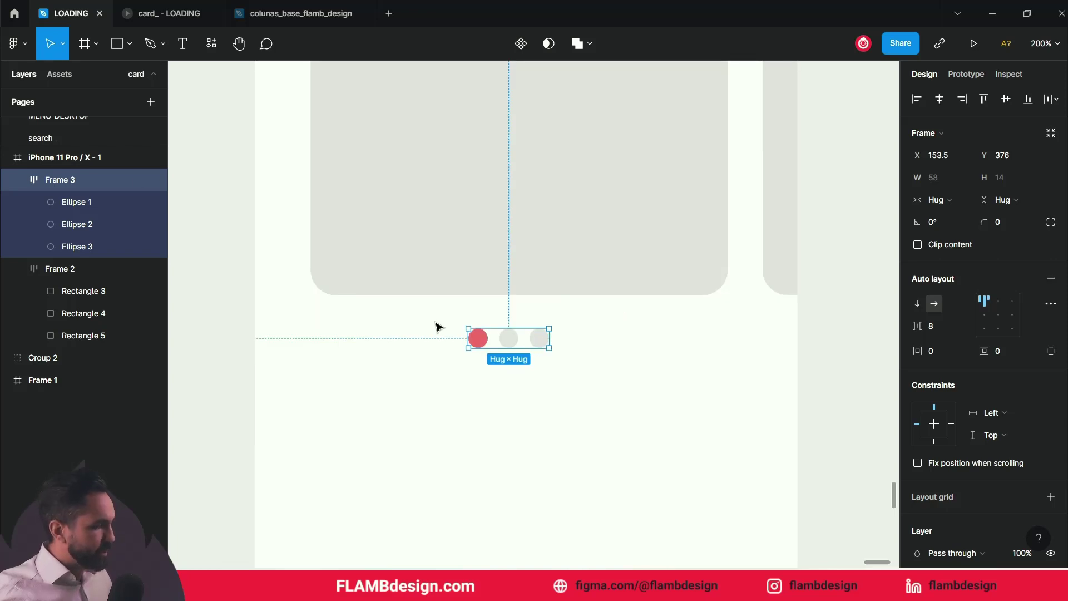
click(546, 340)
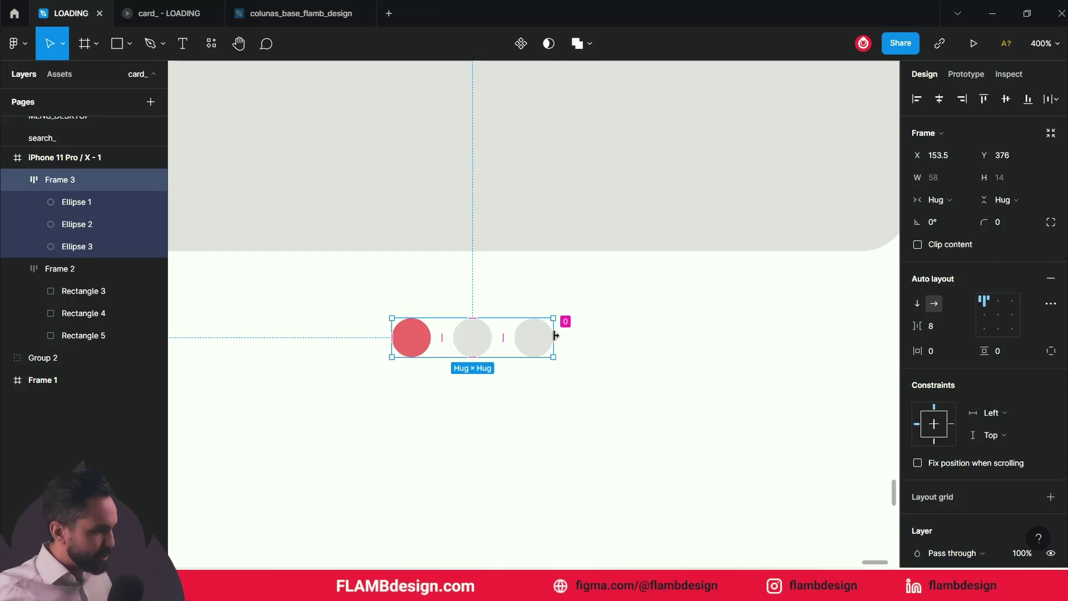
mouse_move(557, 335)
mouse_down()
mouse_move(894, 339)
mouse_move(803, 340)
mouse_up()
- Move the dot row to X 40, centred directly beneath the first card
drag(579, 405, 853, 362)
drag(657, 304, 400, 308)
key(shift+0)
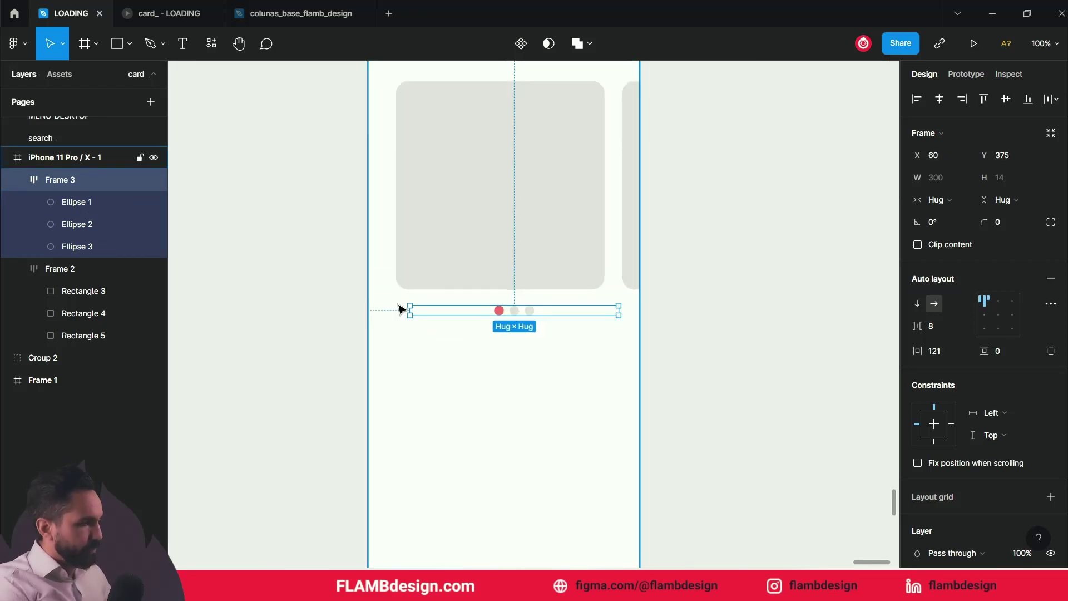
click(531, 359)
click(512, 316)
drag(513, 316, 500, 318)
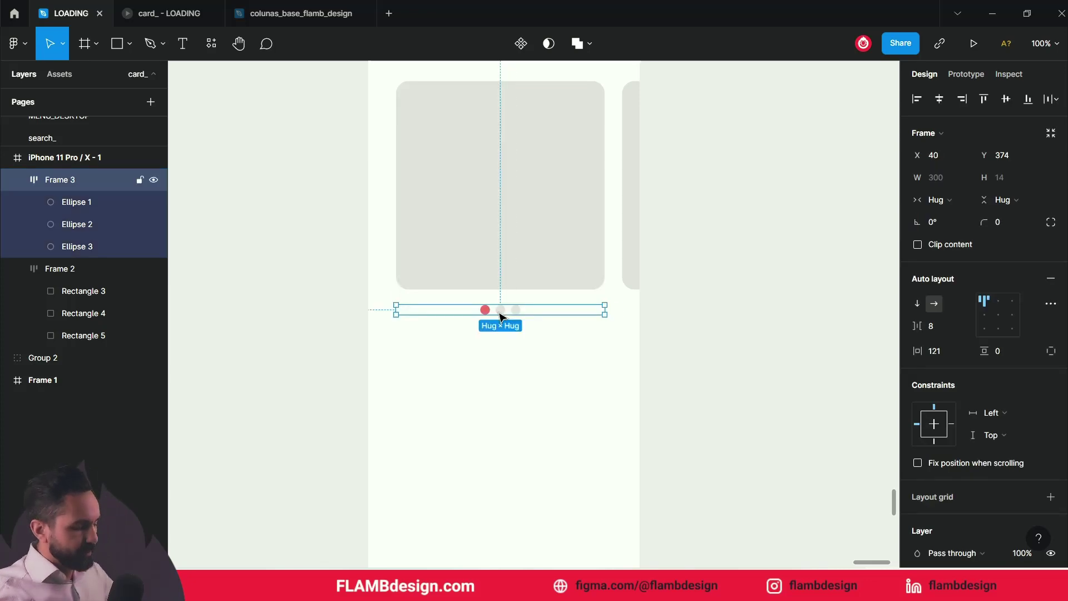
drag(499, 317, 499, 316)
click(523, 350)
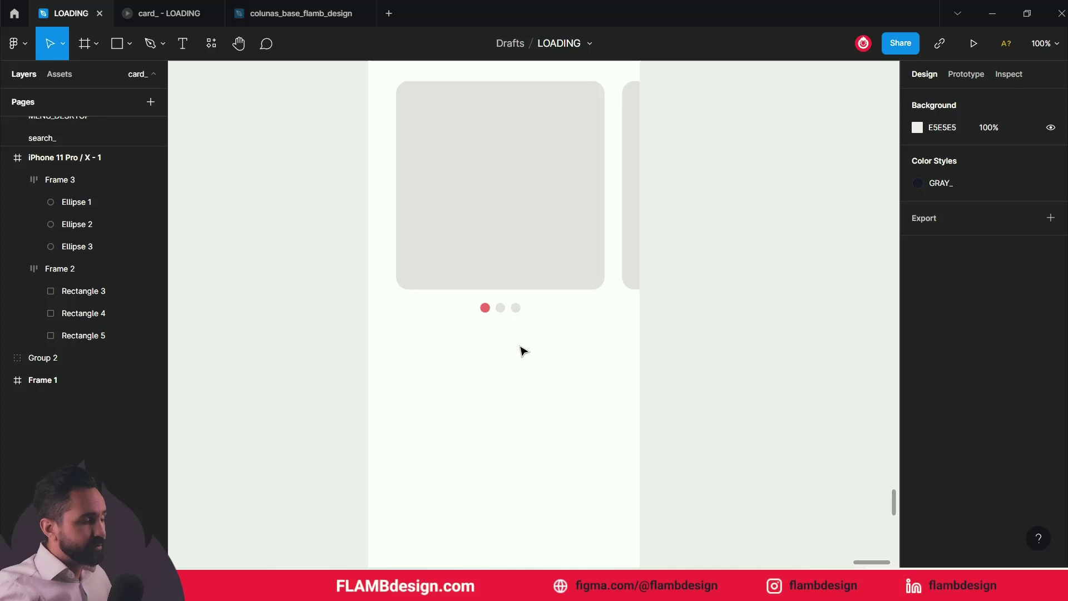
click(499, 310)
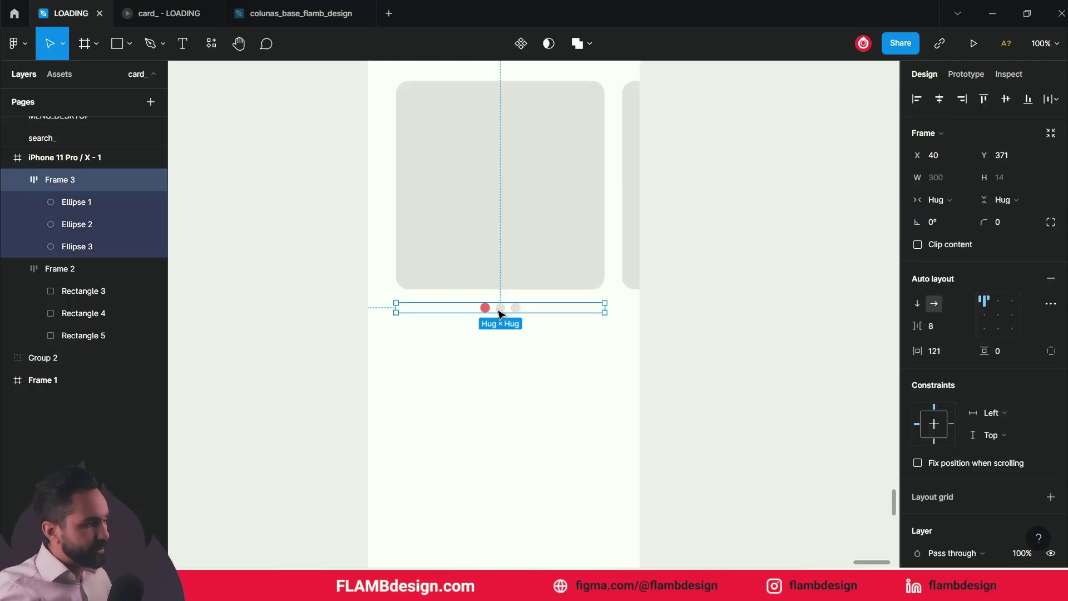
- Turn off Clip content on the iPhone 11 Pro frame so all three cards extend past its edge
click(511, 261)
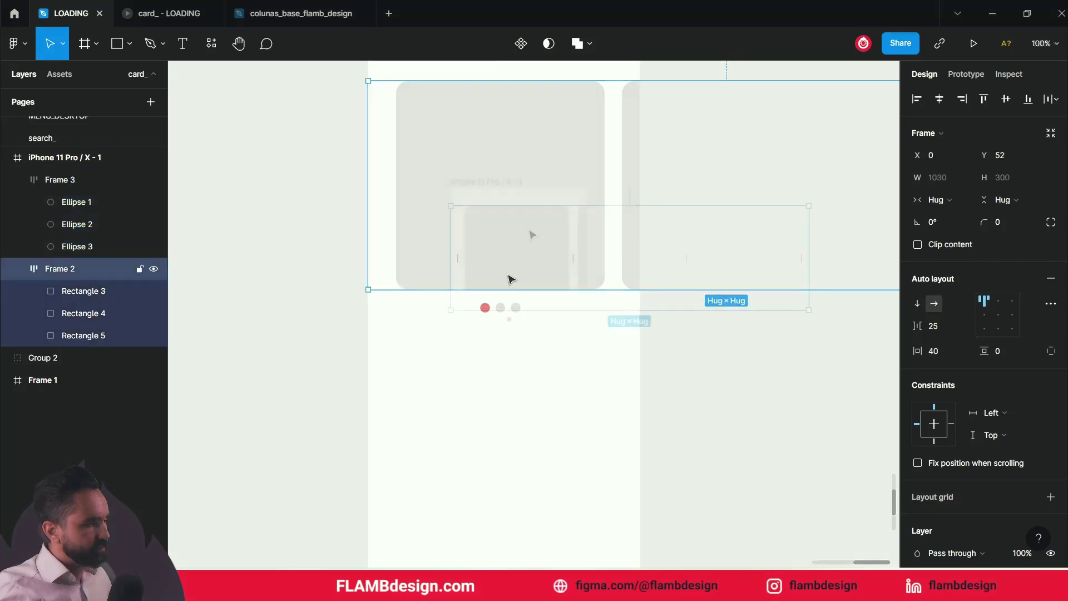
key(minus)
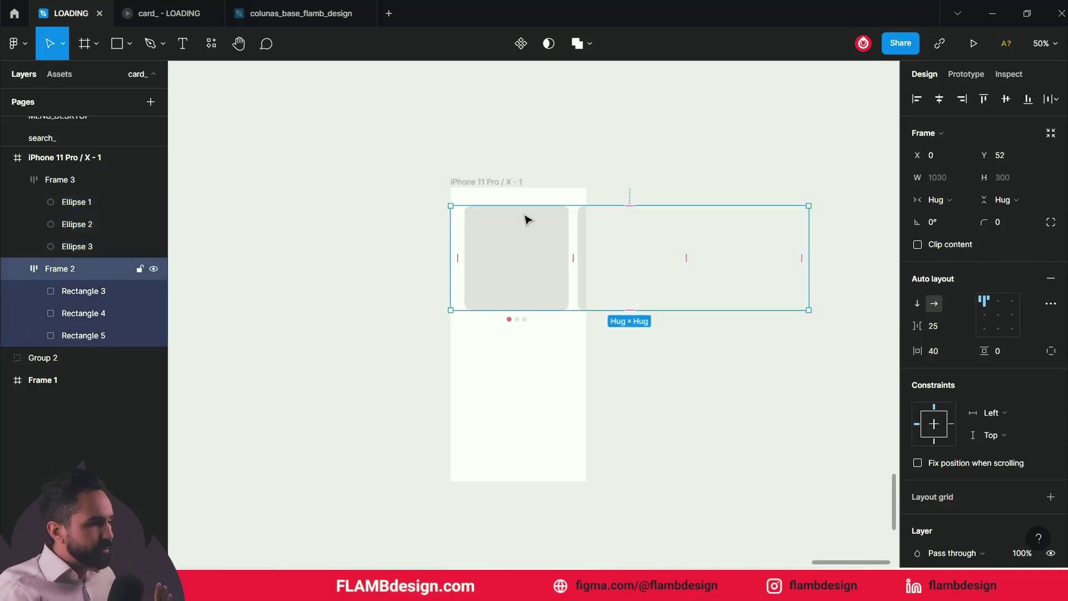
drag(640, 177, 579, 170)
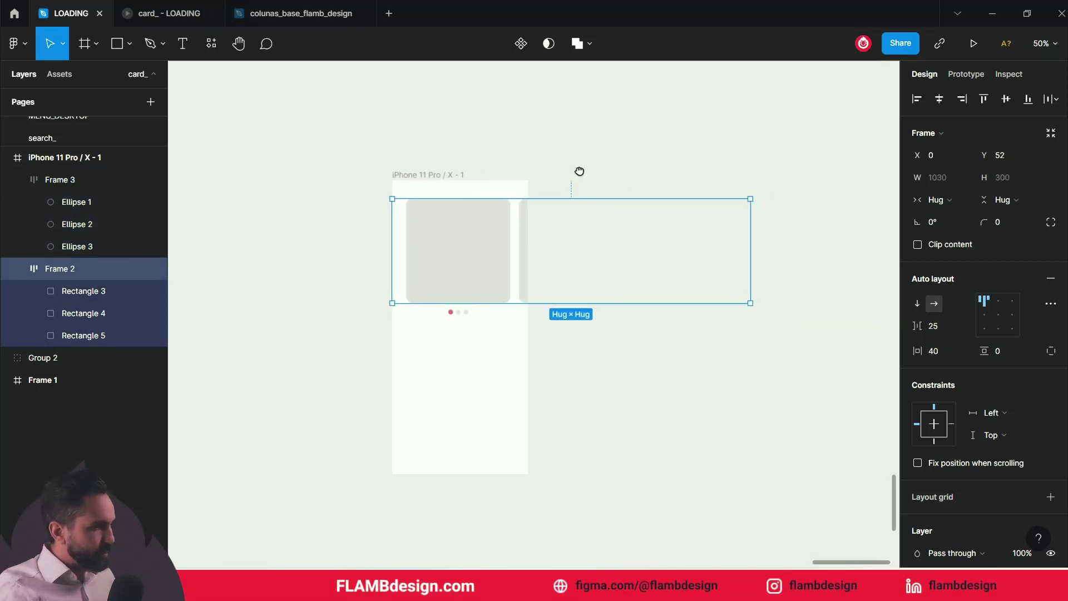
click(423, 174)
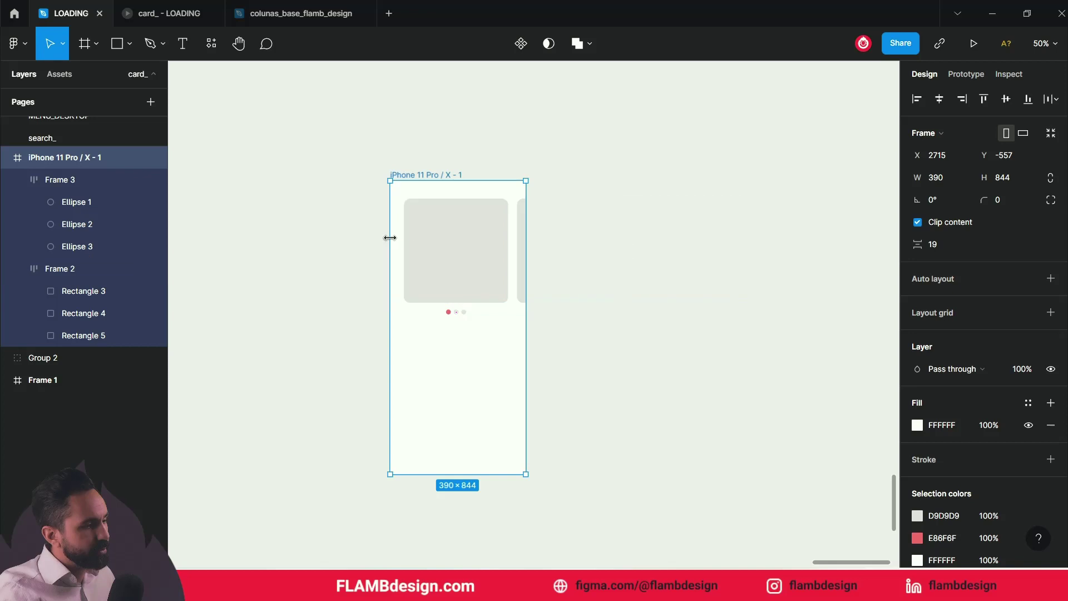
click(501, 247)
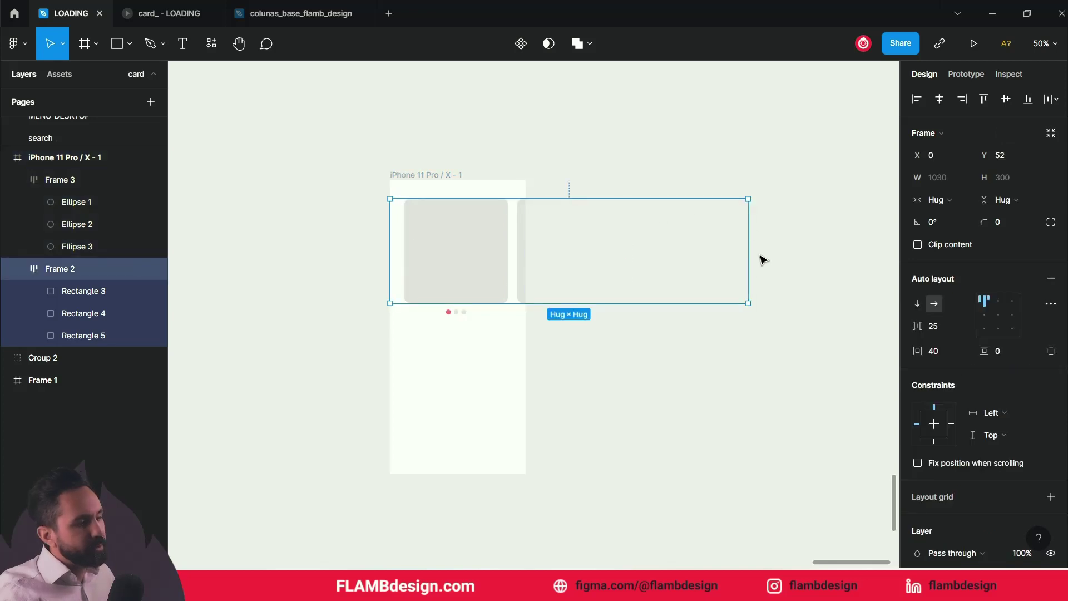
click(426, 174)
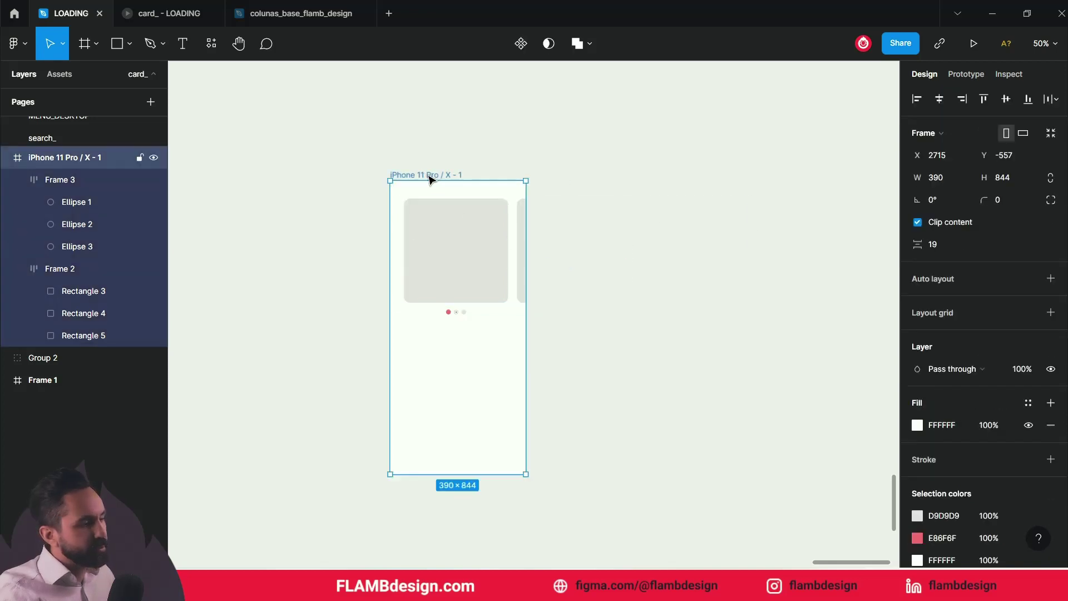
click(918, 222)
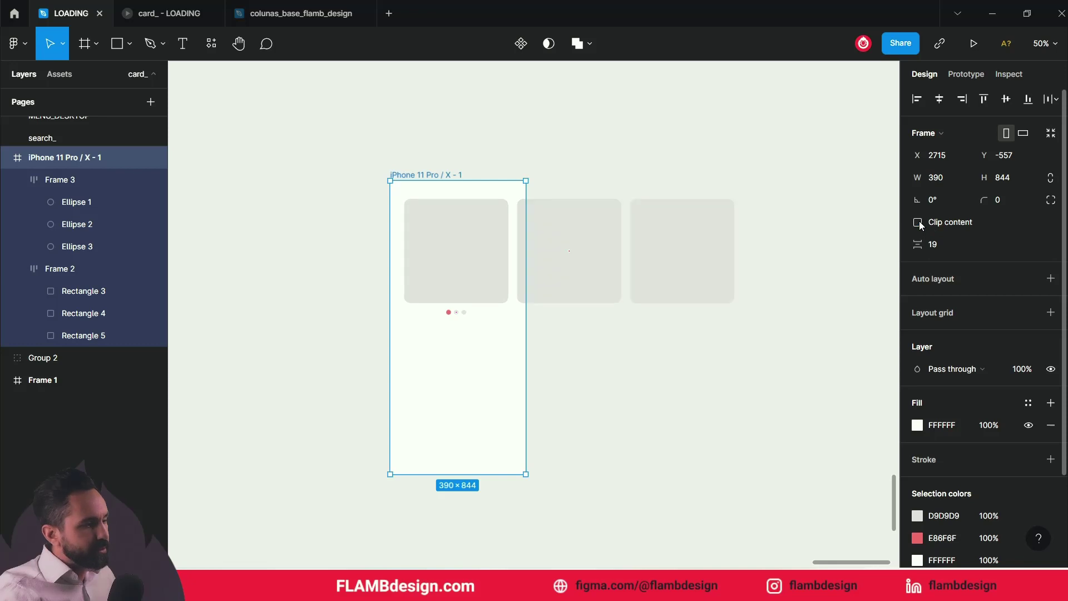
click(739, 376)
click(585, 292)
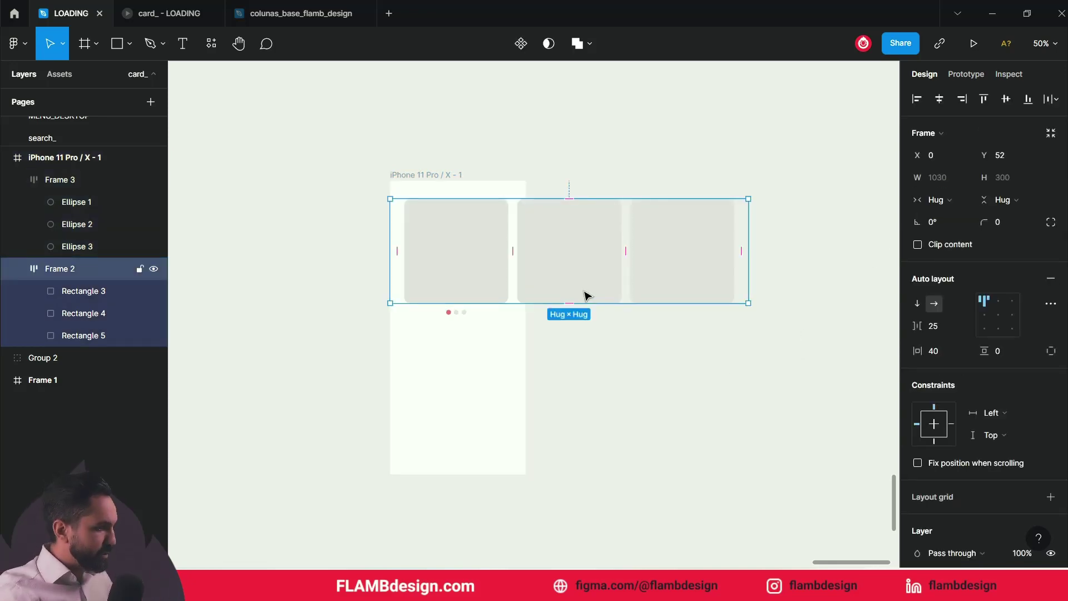
click(574, 274)
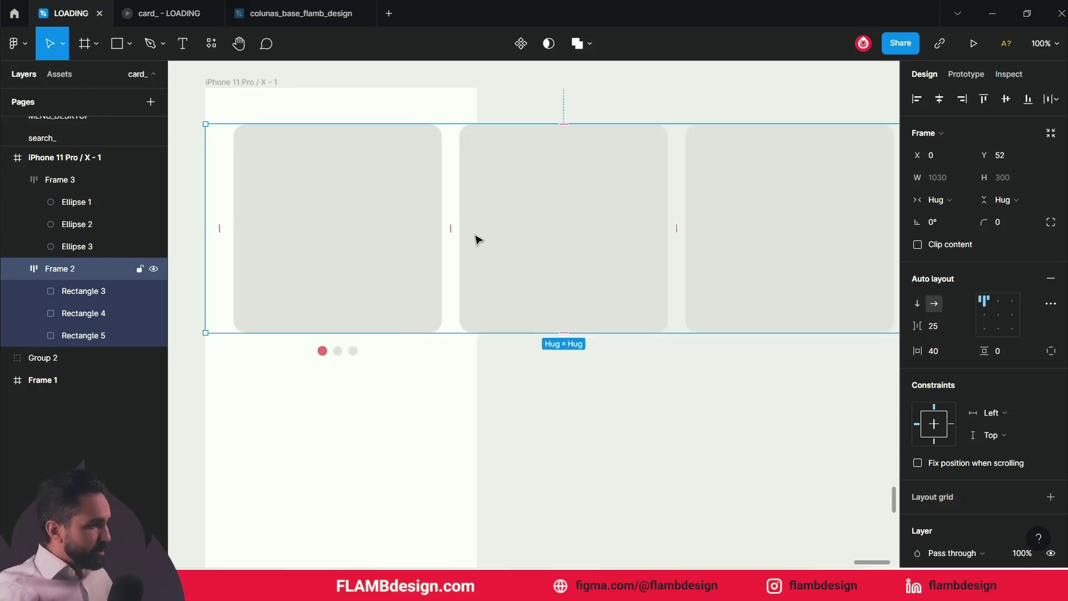
right_click(534, 224)
mouse_move(561, 217)
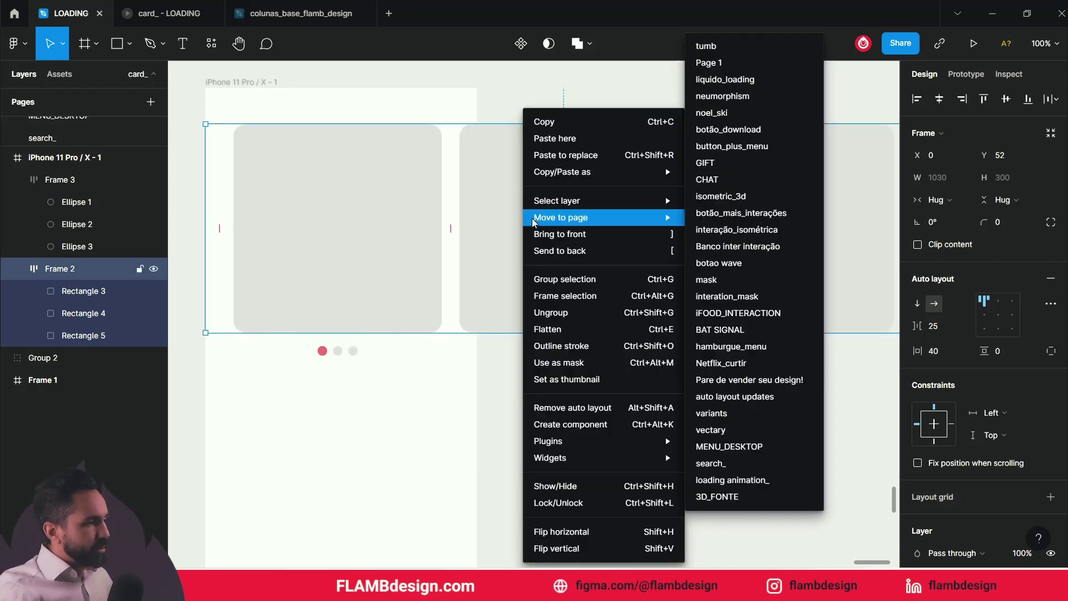
- Wrap Frame 2 in a new clipping Frame 4 and narrow it to W 390
click(576, 296)
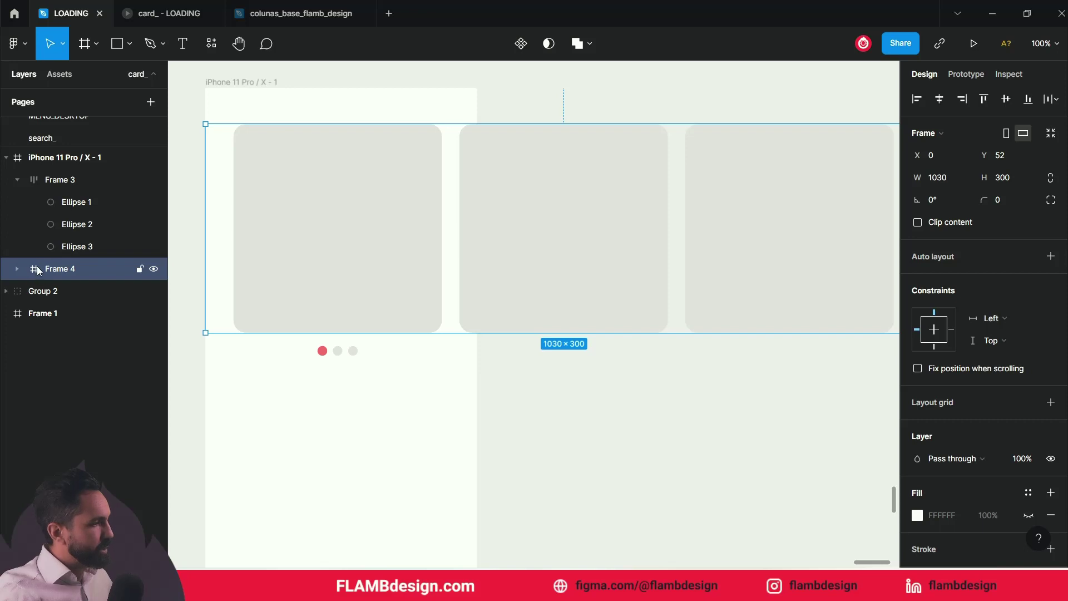
scroll(612, 377, up, 2)
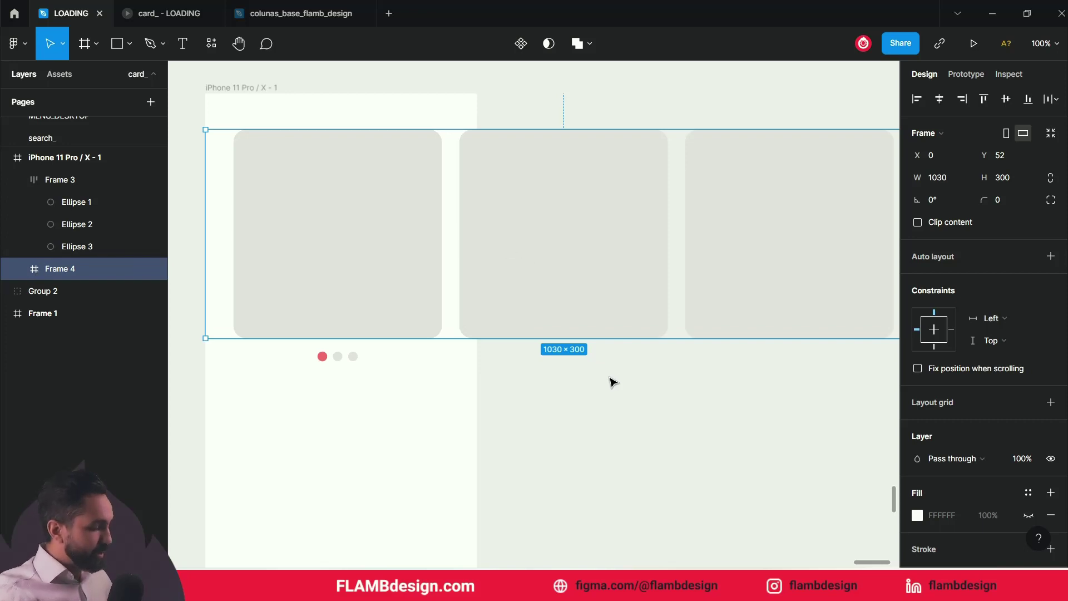
key(minus)
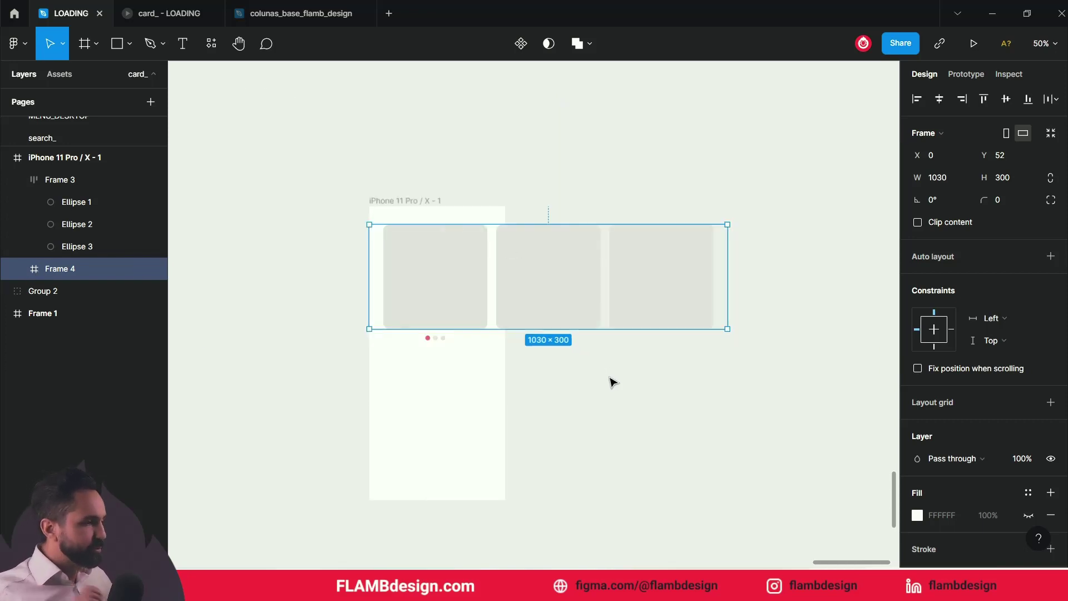
click(432, 201)
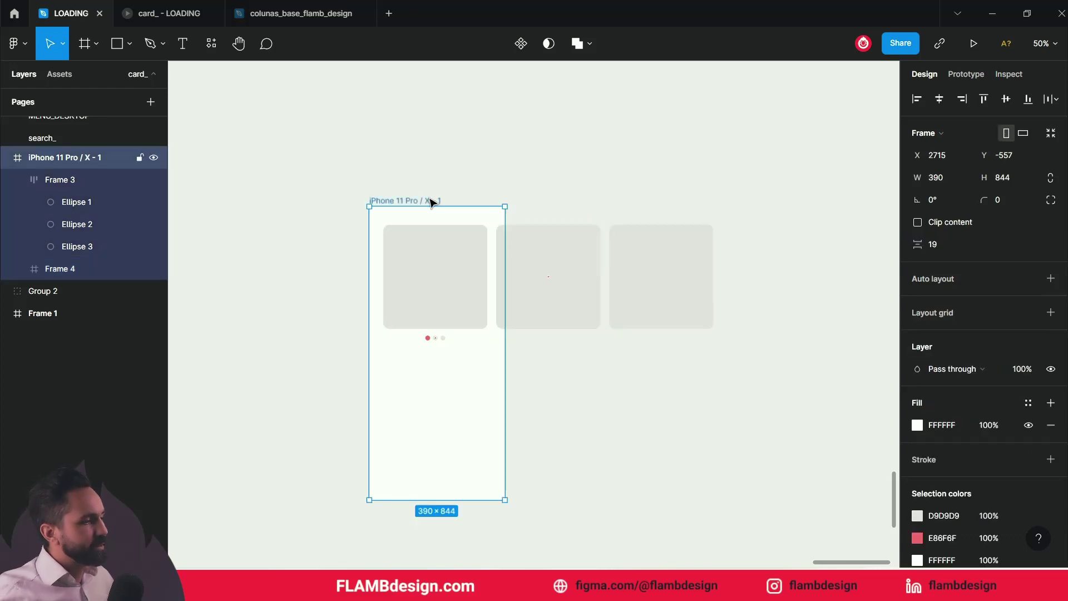
click(917, 222)
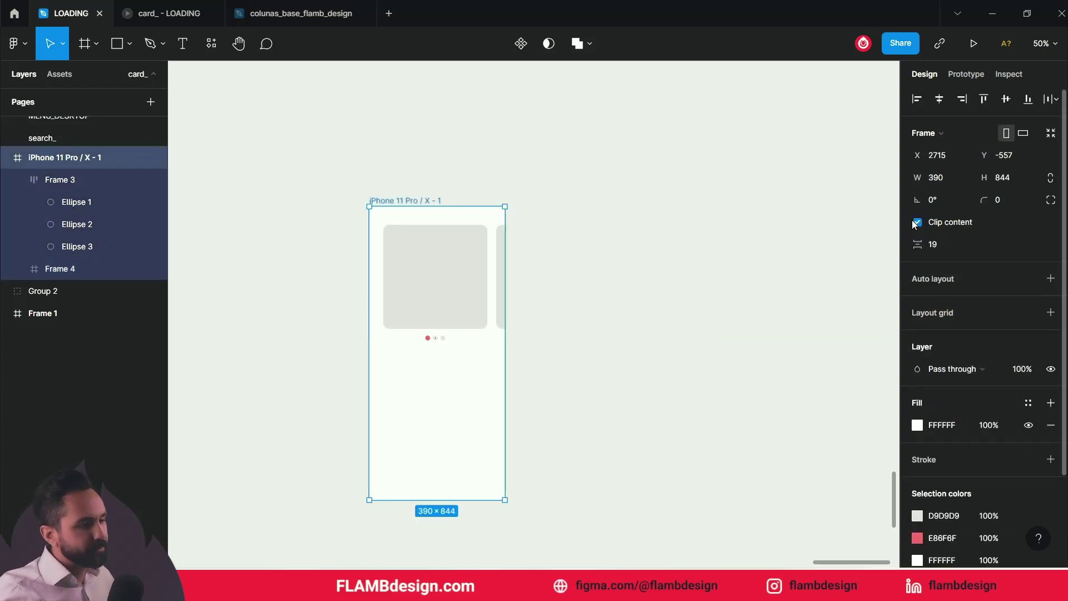
click(916, 222)
click(481, 282)
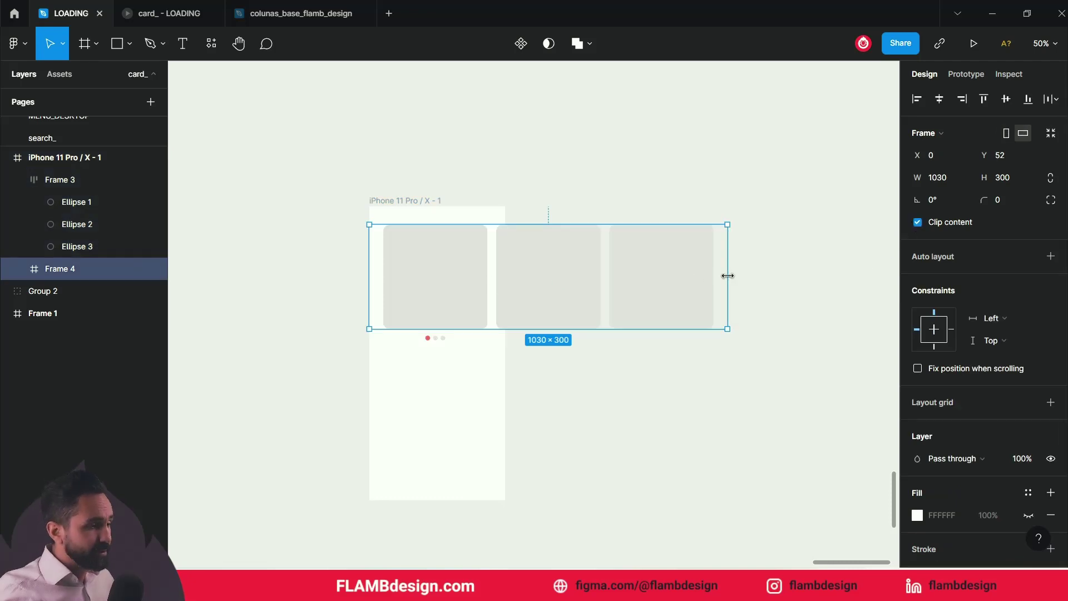
drag(727, 276, 507, 278)
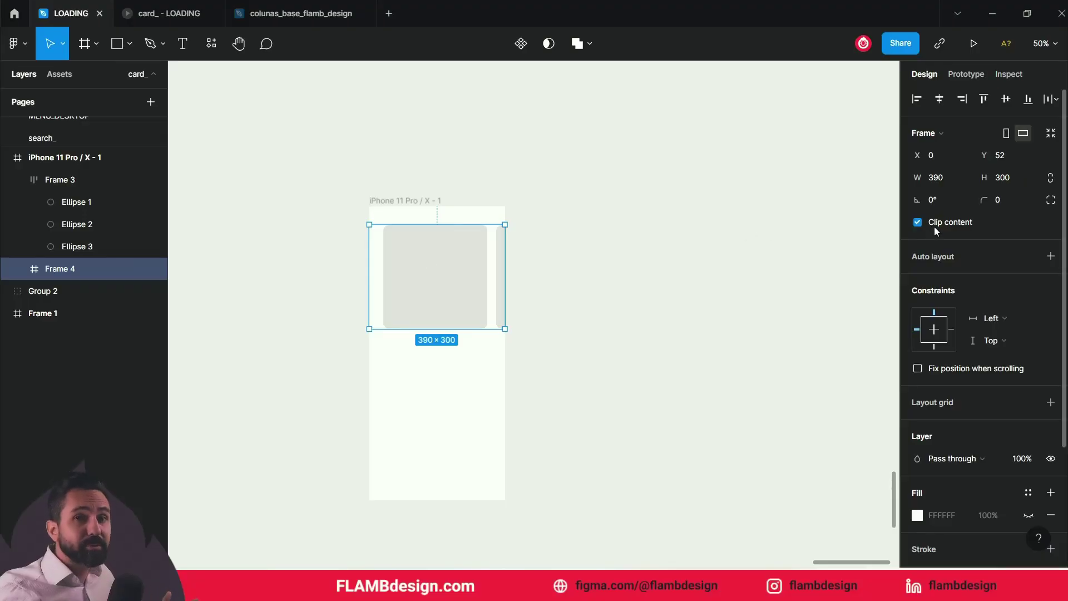
click(663, 333)
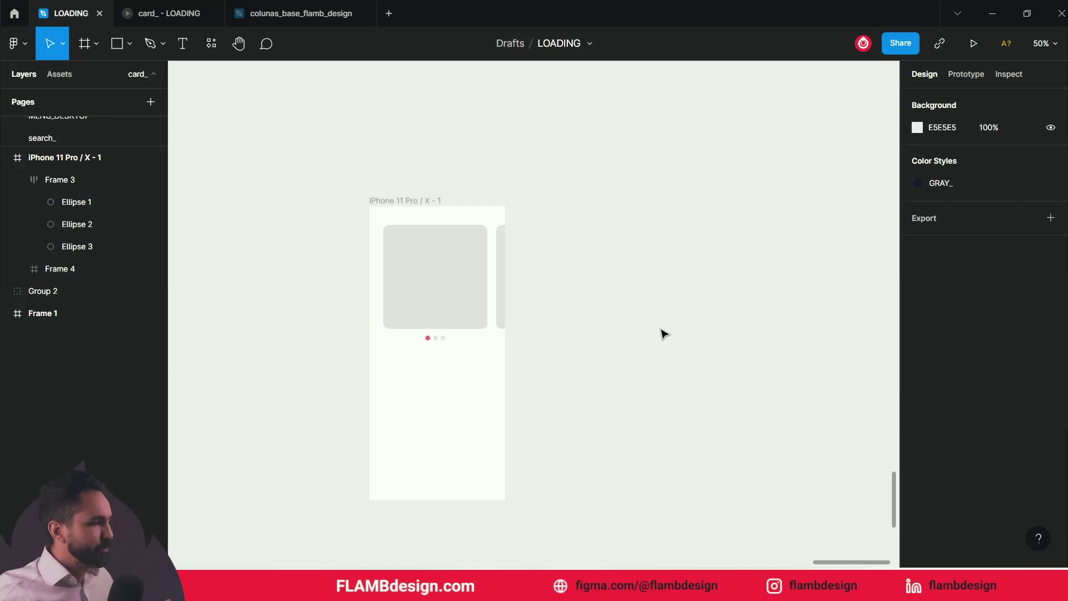
- Select Frame 4 with dot row Frame 3 and make them a 390×333 Component 1
scroll(472, 320, up, 3)
click(472, 319)
click(641, 338)
click(517, 265)
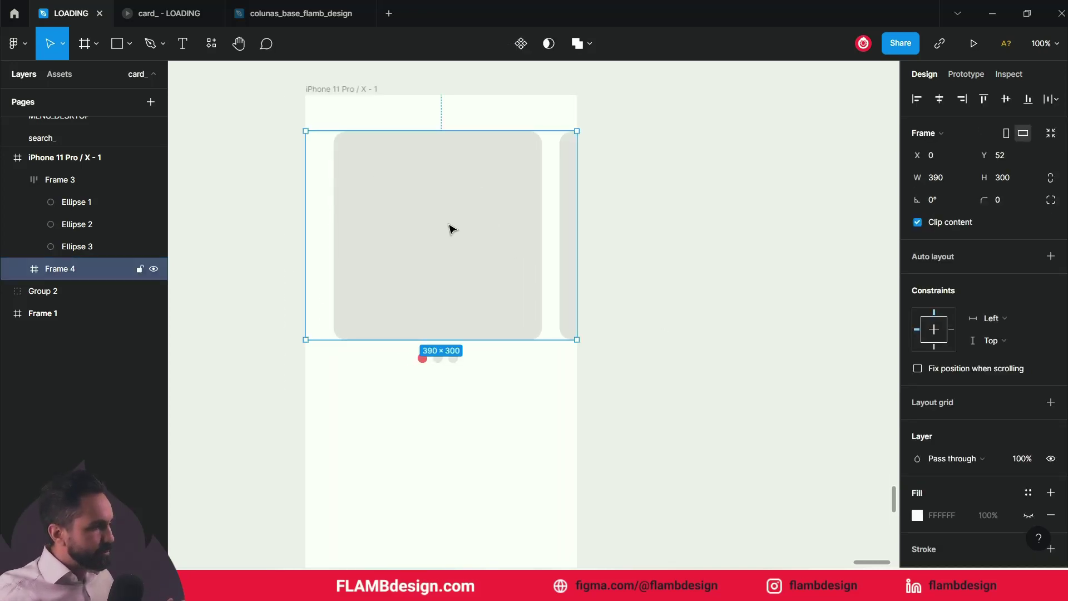
shift+click(455, 363)
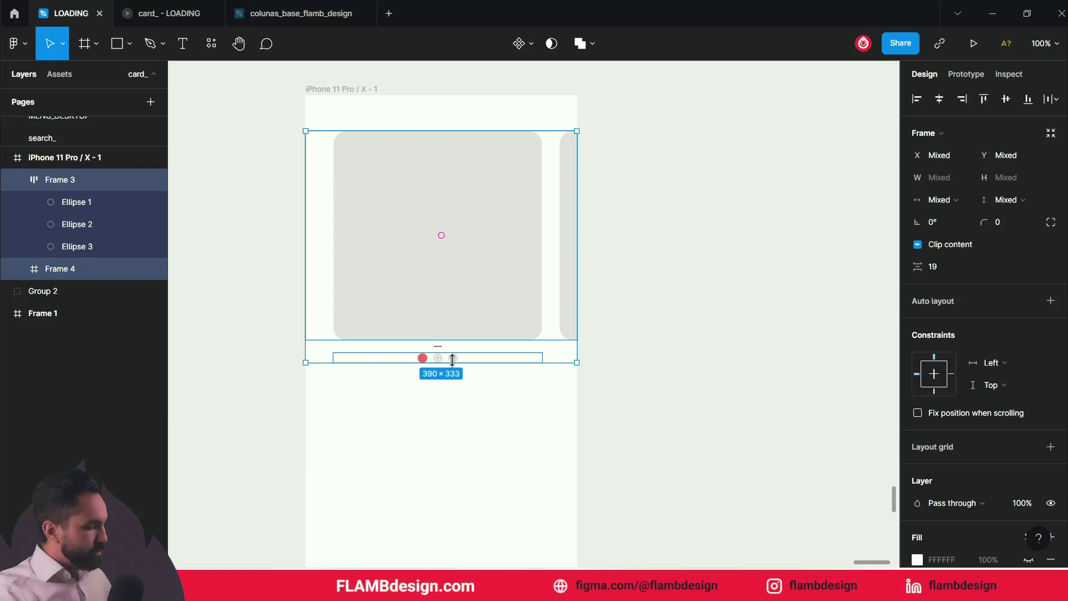
key(alt)
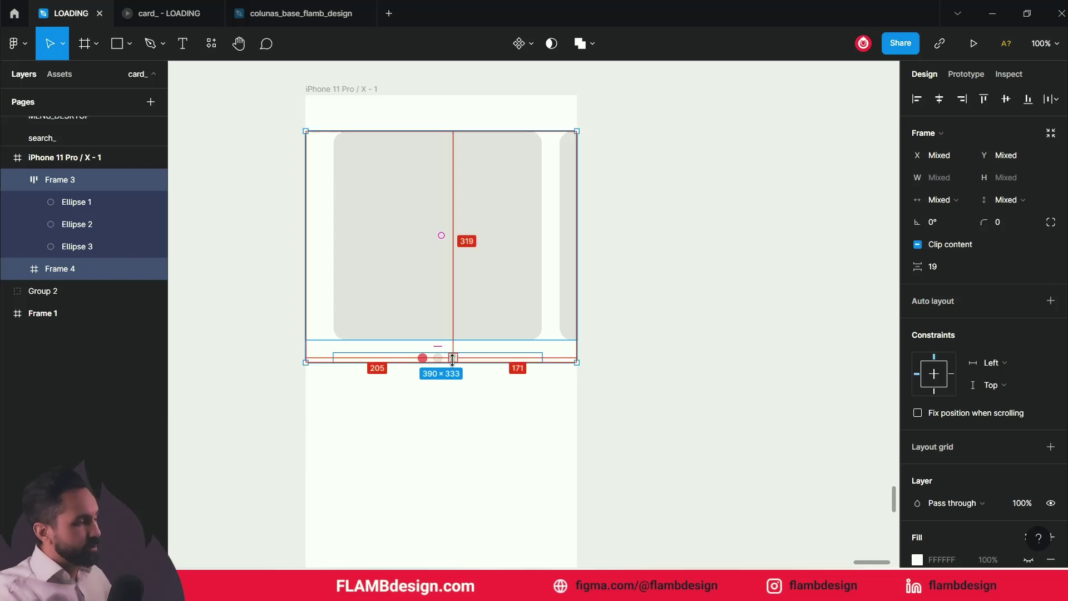
key(ctrl+alt+k)
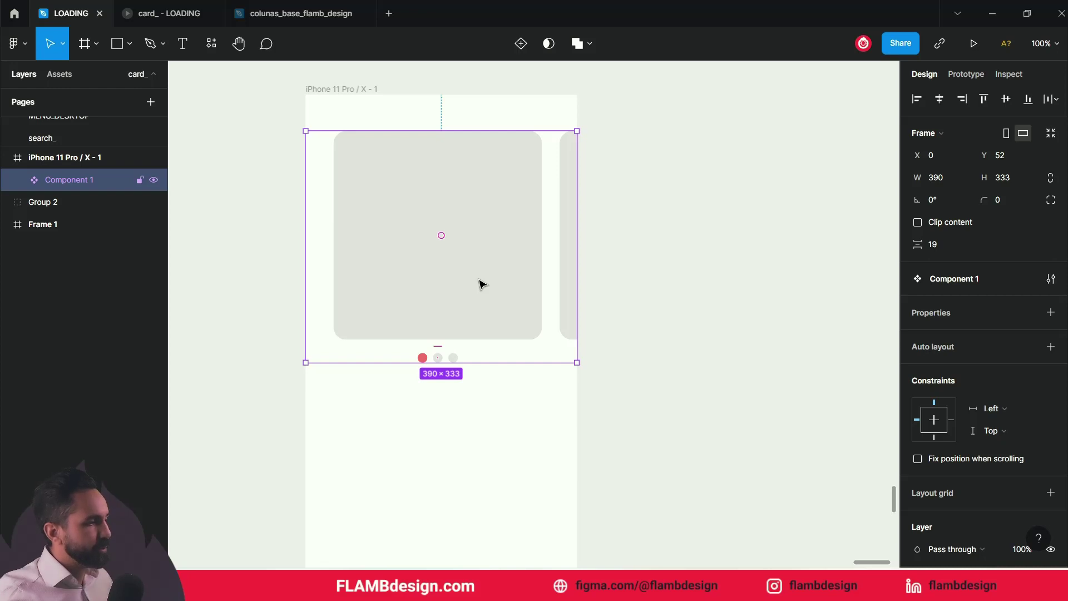
scroll(673, 262, up, 1)
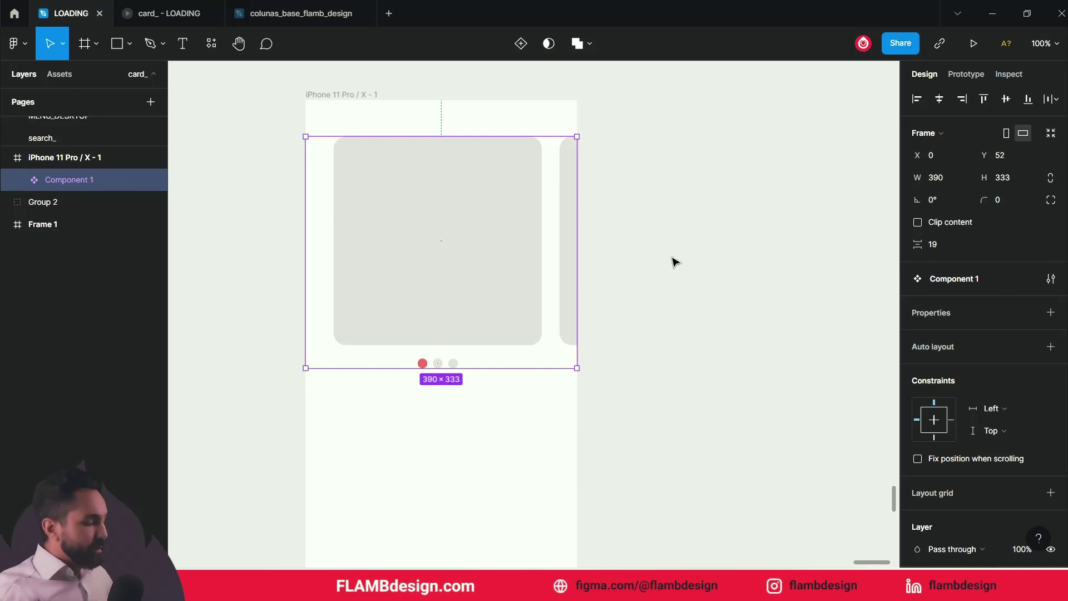
key(minus)
key(minus)
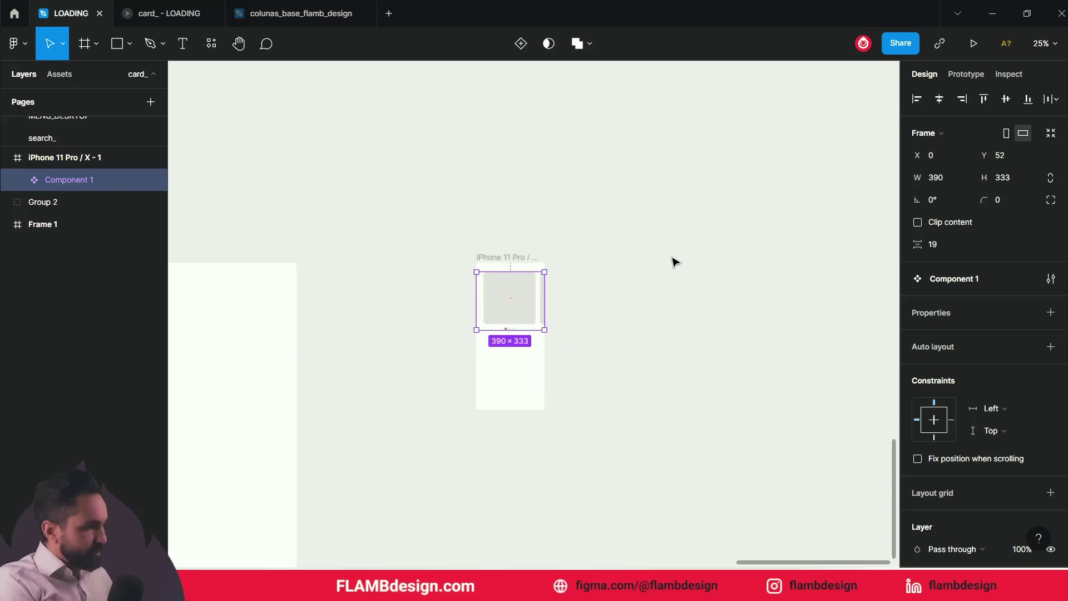
key(minus)
click(617, 304)
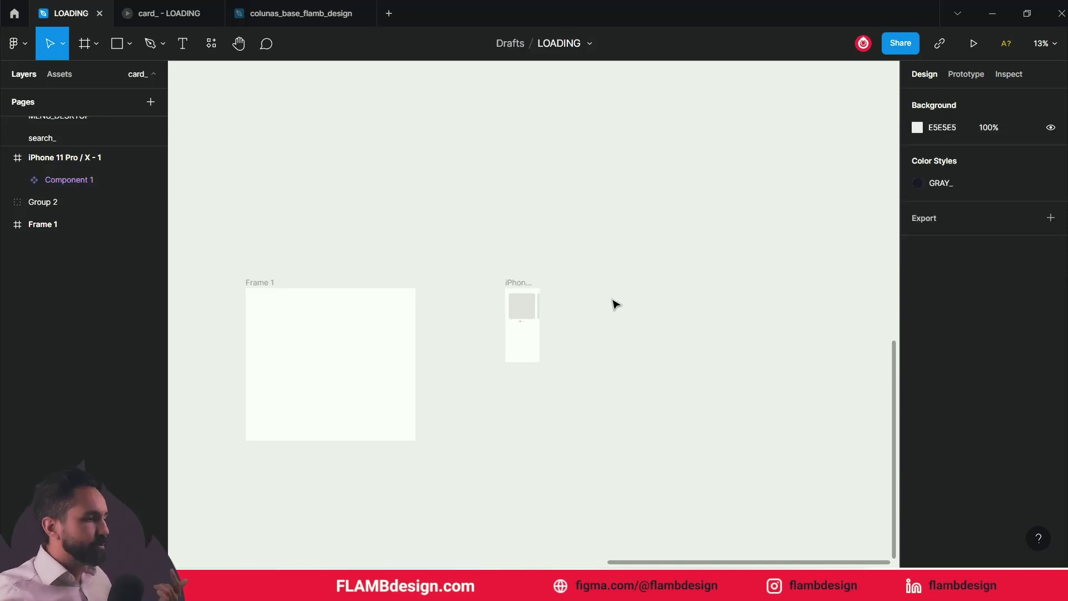
- Move Component 1 into Frame 1
click(529, 310)
drag(529, 311, 300, 324)
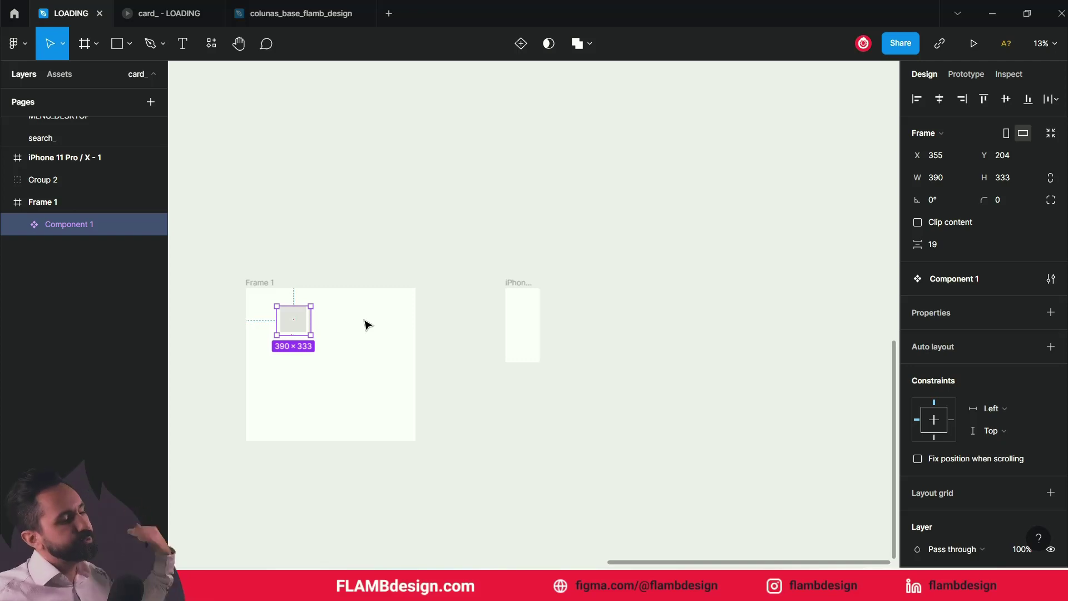
click(303, 342)
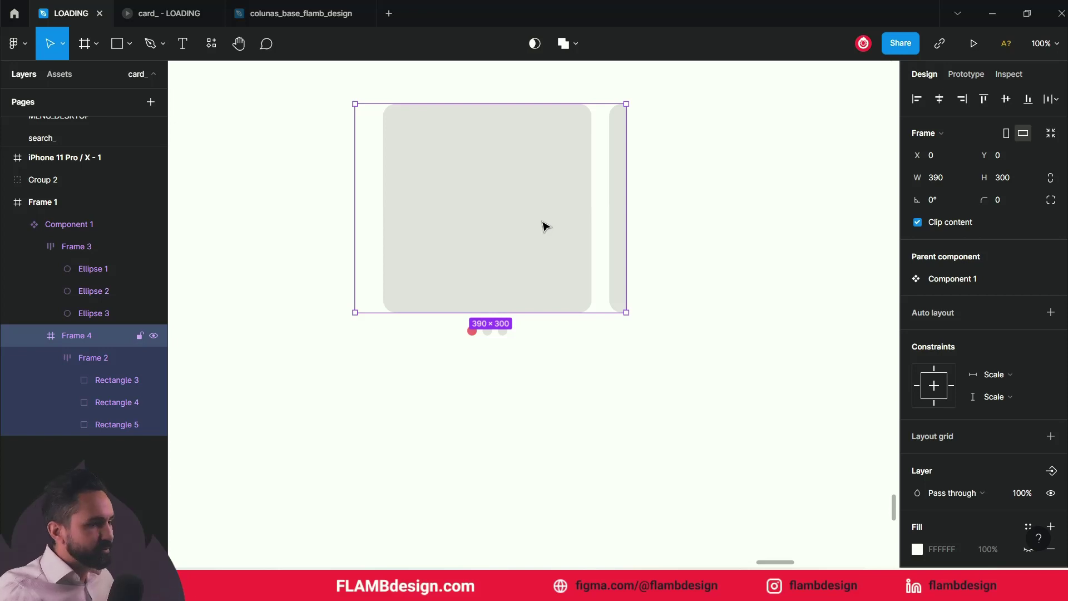
- Uncheck Clip content on Frame 4 so all three cards show, then bring up the resources list
click(917, 223)
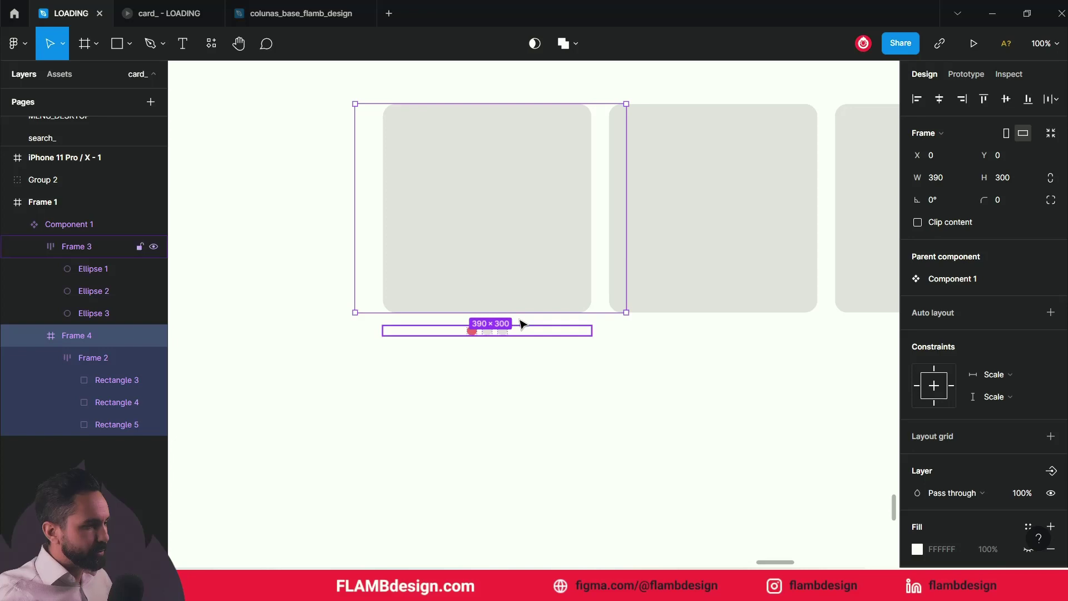
double_click(516, 243)
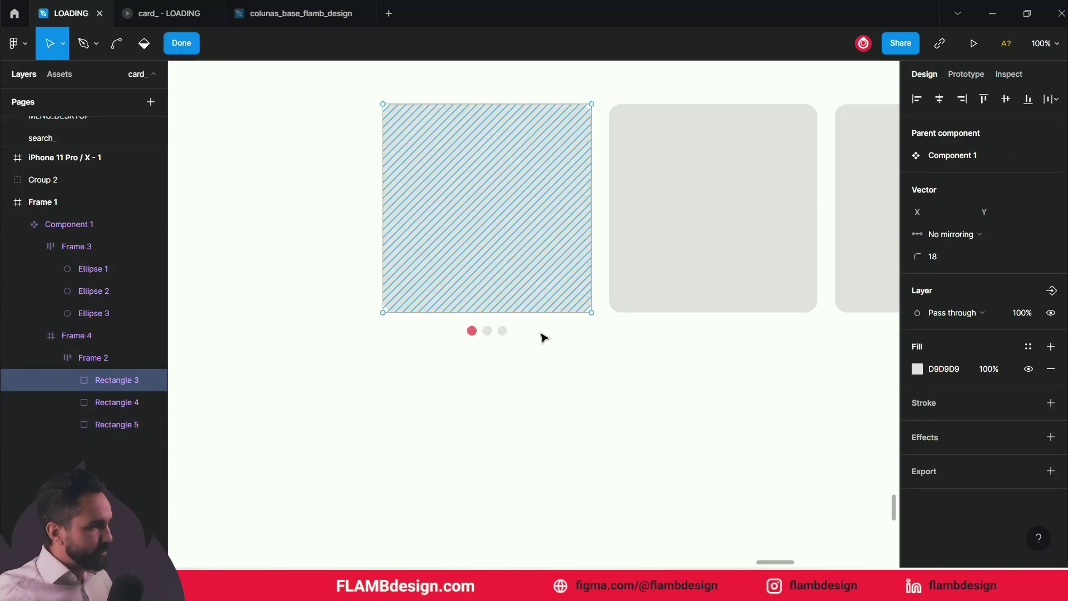
key(Escape)
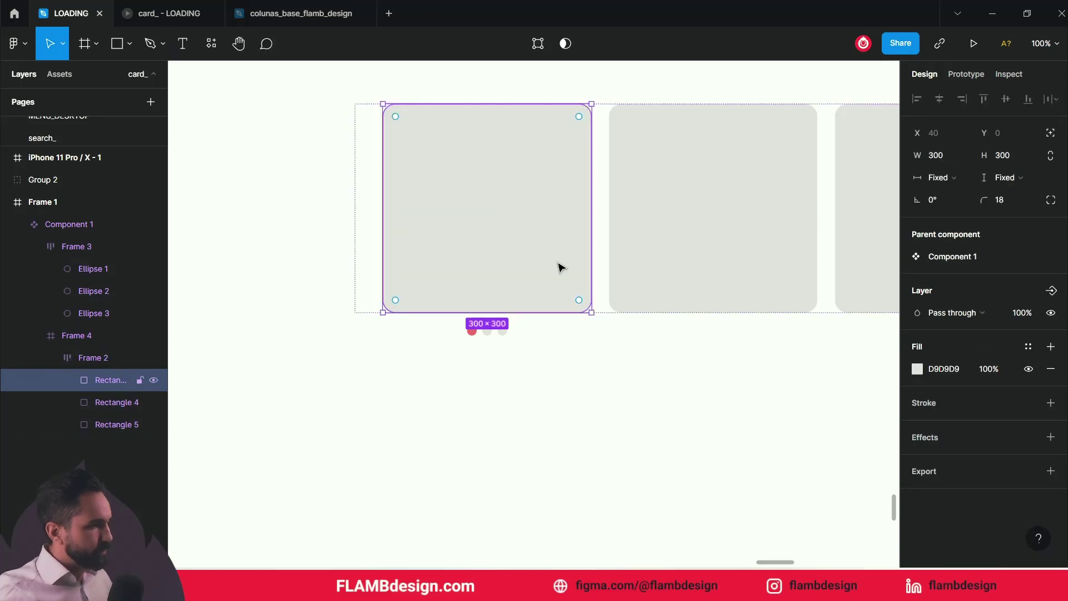
click(206, 48)
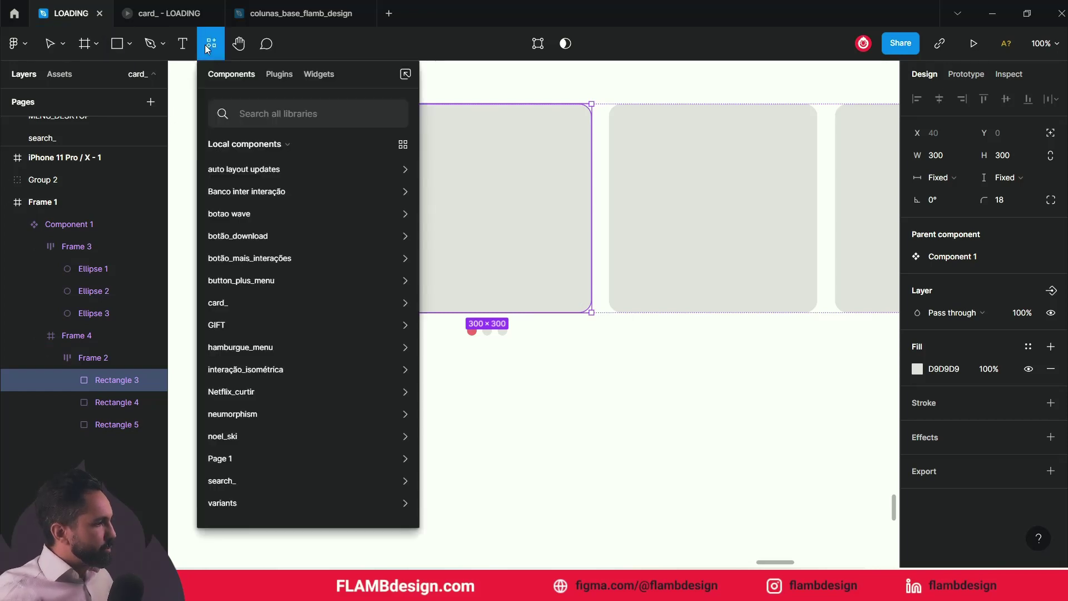
- Run the Unsplash plugin and search its photos for 'FOOD'
click(269, 78)
click(264, 173)
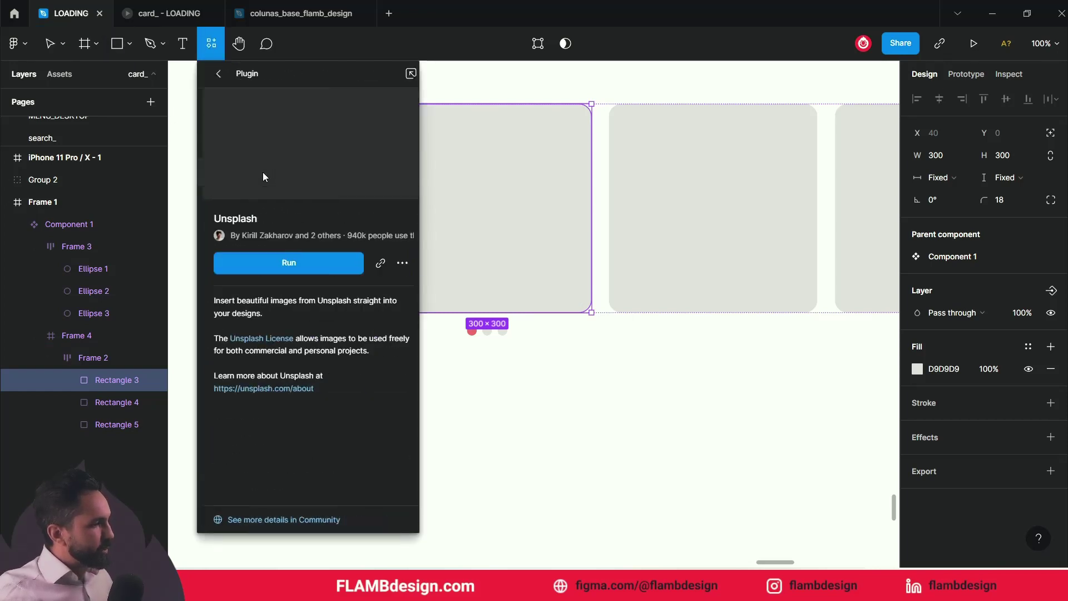
click(285, 269)
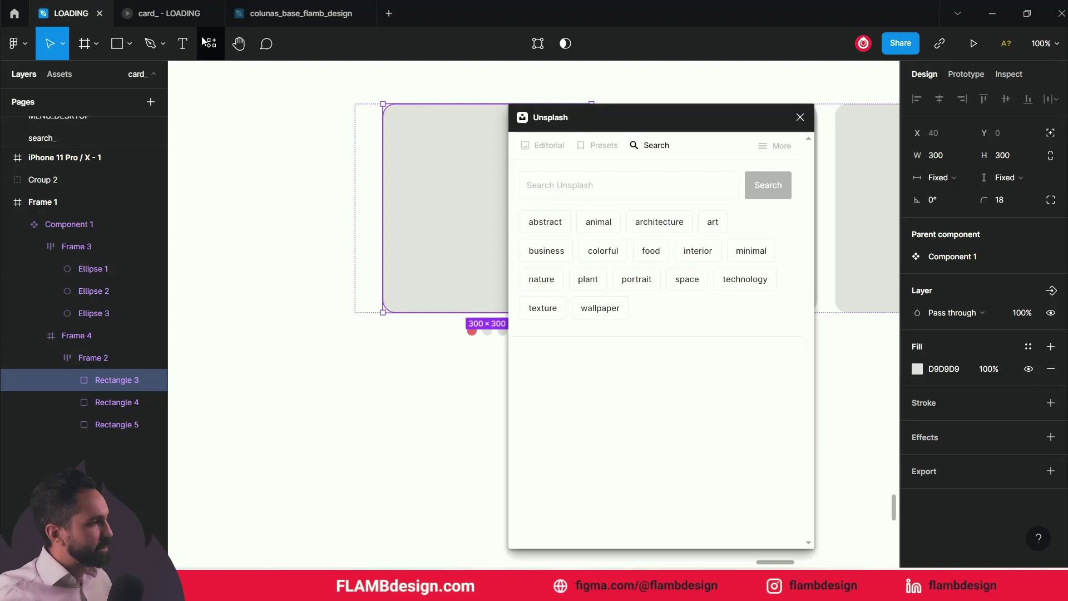
click(559, 188)
text(FOOD)
click(765, 191)
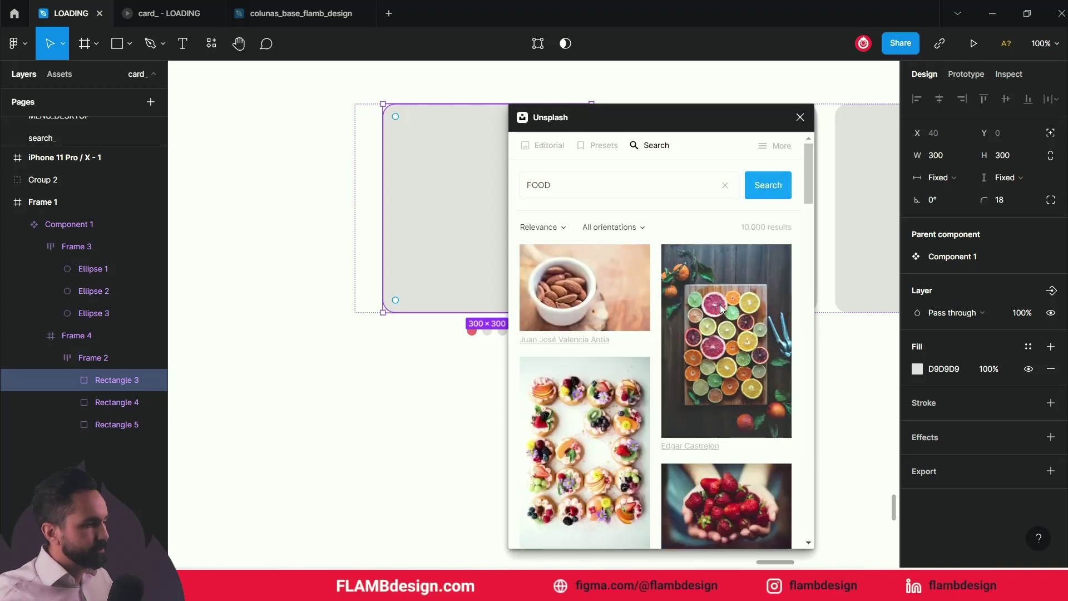
- Fill the first card with the ice cream cone photo
scroll(720, 304, down, 3)
scroll(719, 305, down, 2)
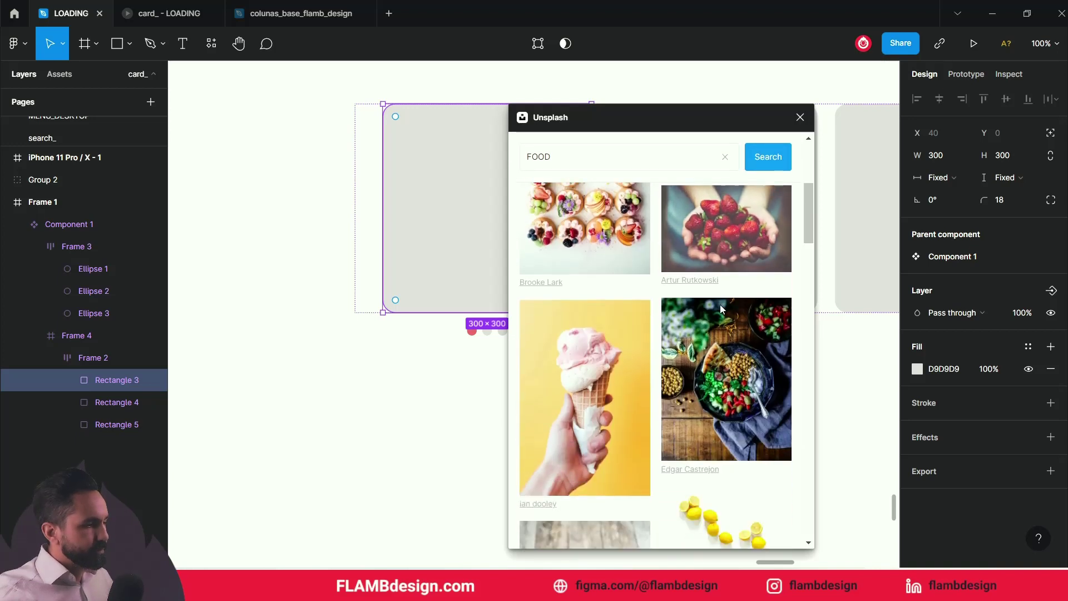
click(574, 414)
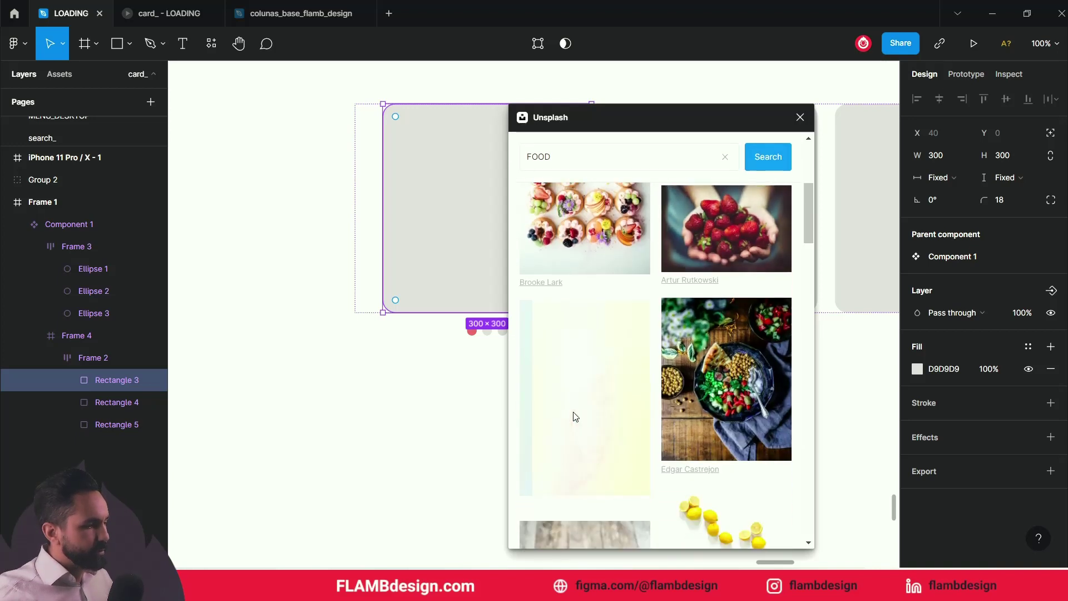
click(408, 370)
drag(628, 113, 331, 121)
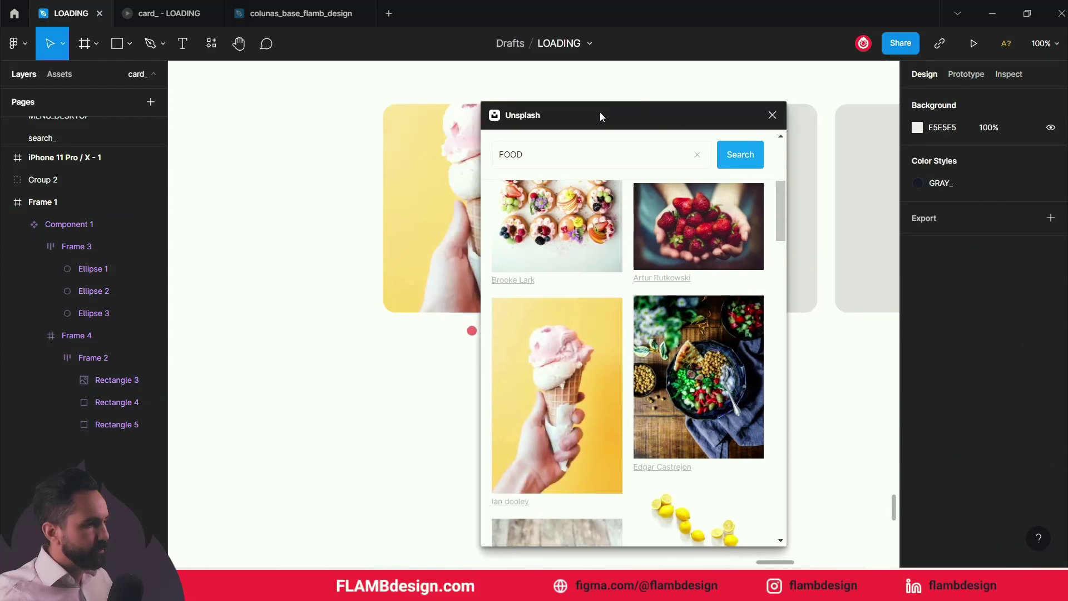
- Fill the second card with the bowl of tomatoes photo
click(672, 158)
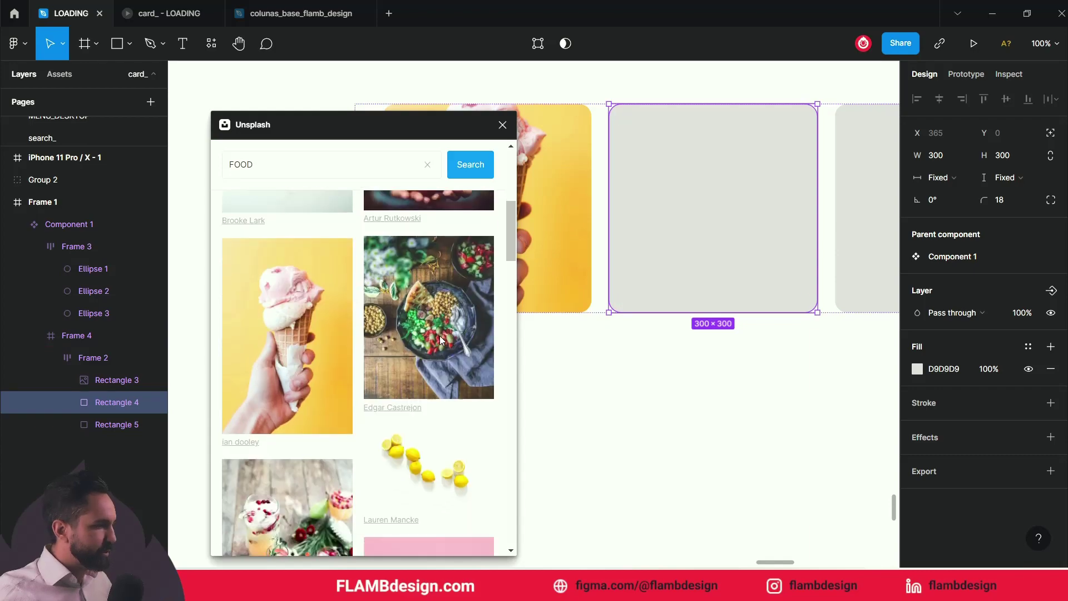
scroll(441, 340, down, 5)
scroll(442, 340, down, 3)
scroll(441, 340, down, 2)
scroll(441, 339, down, 5)
scroll(441, 339, down, 1)
scroll(440, 339, down, 3)
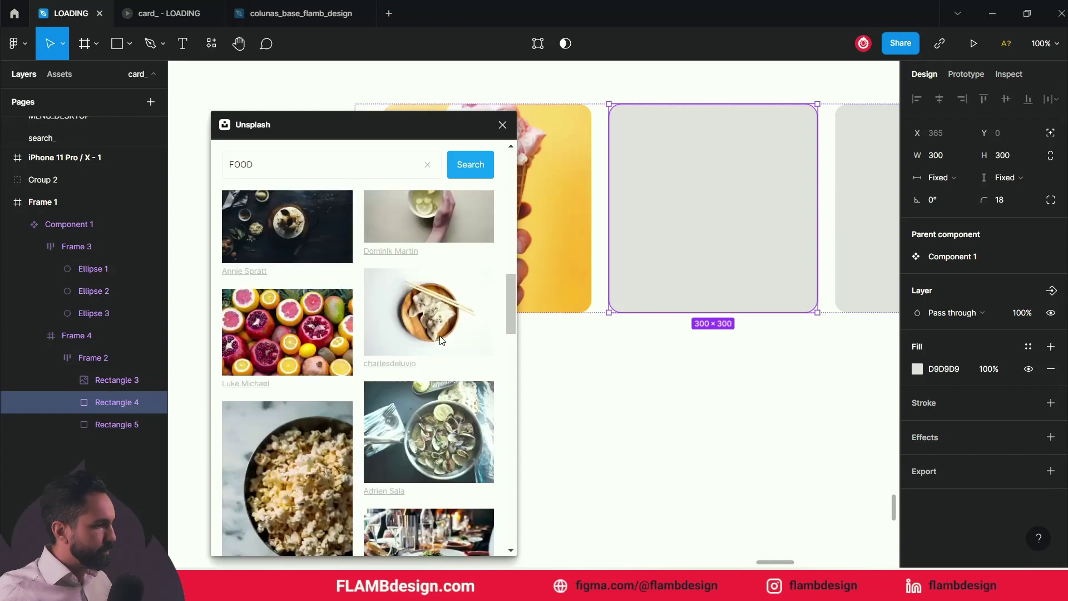
scroll(439, 340, down, 3)
scroll(440, 340, down, 1)
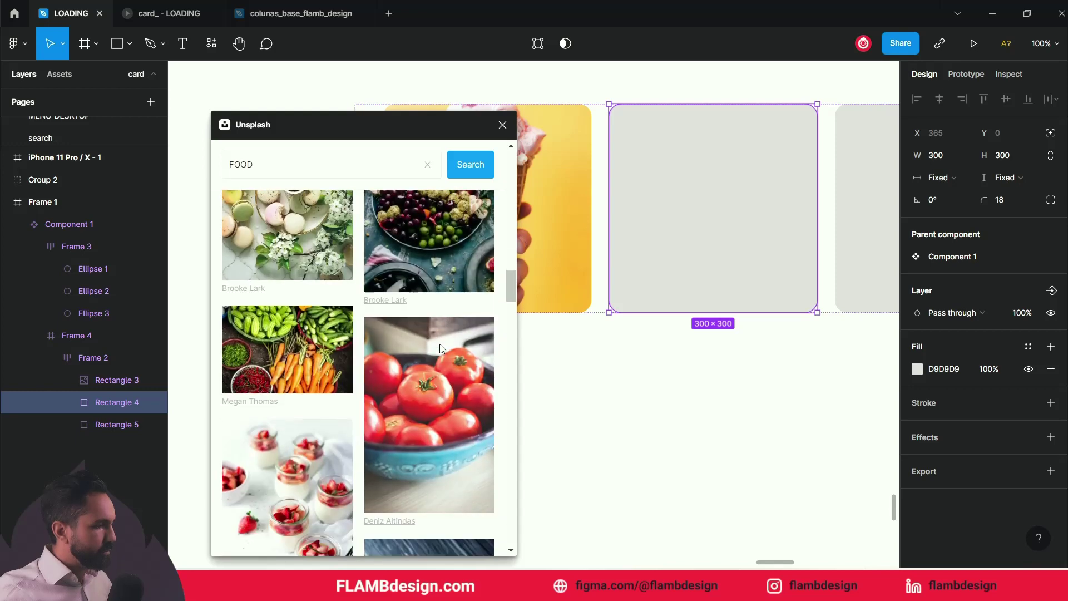
click(440, 349)
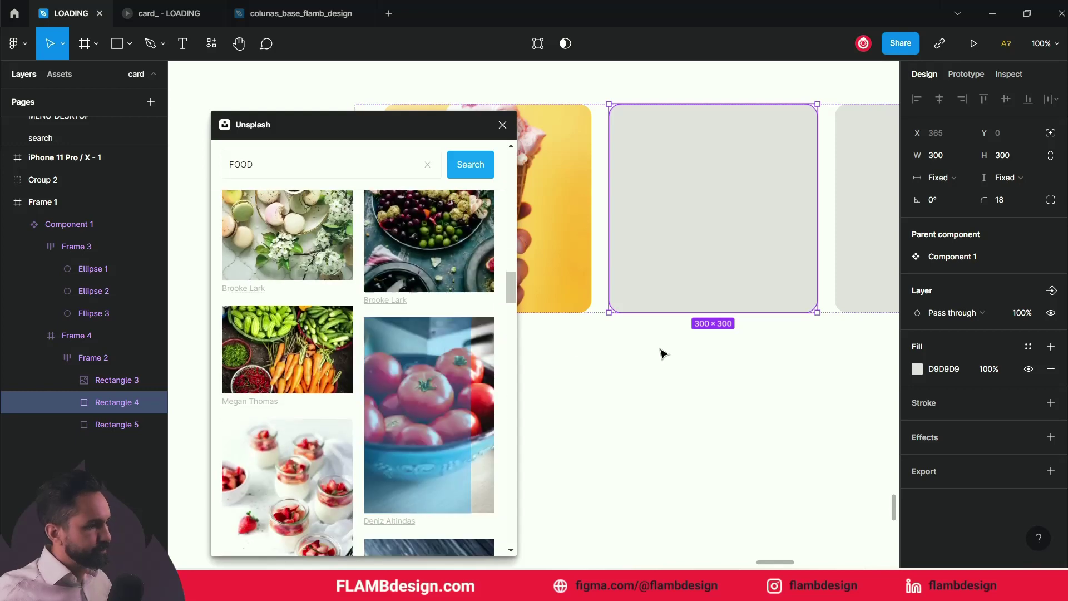
- Fill the third card with the cake photo and close the Unsplash plugin
click(849, 231)
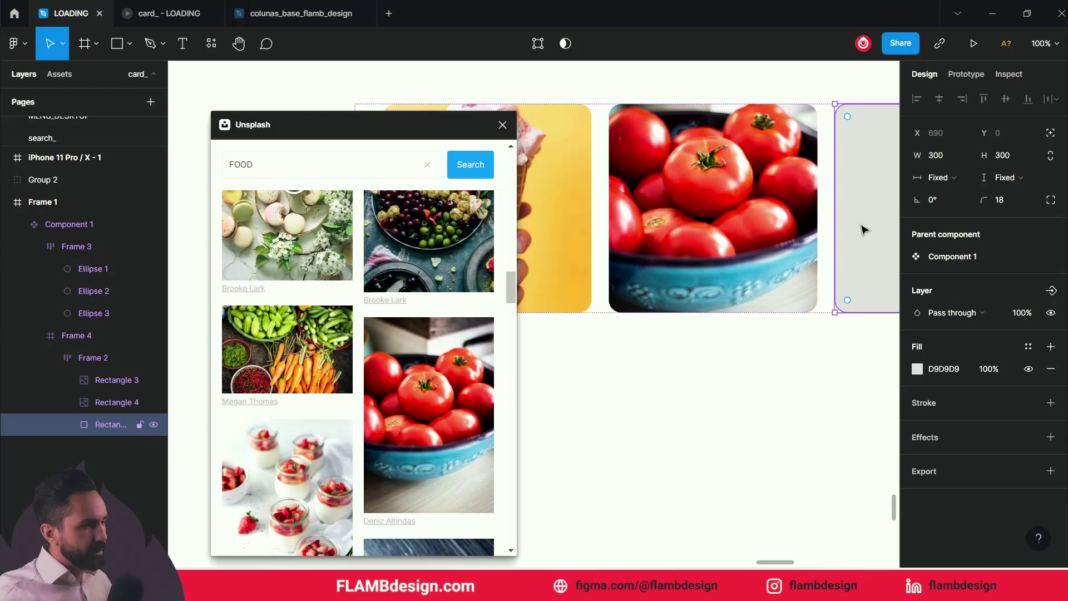
scroll(360, 390, down, 2)
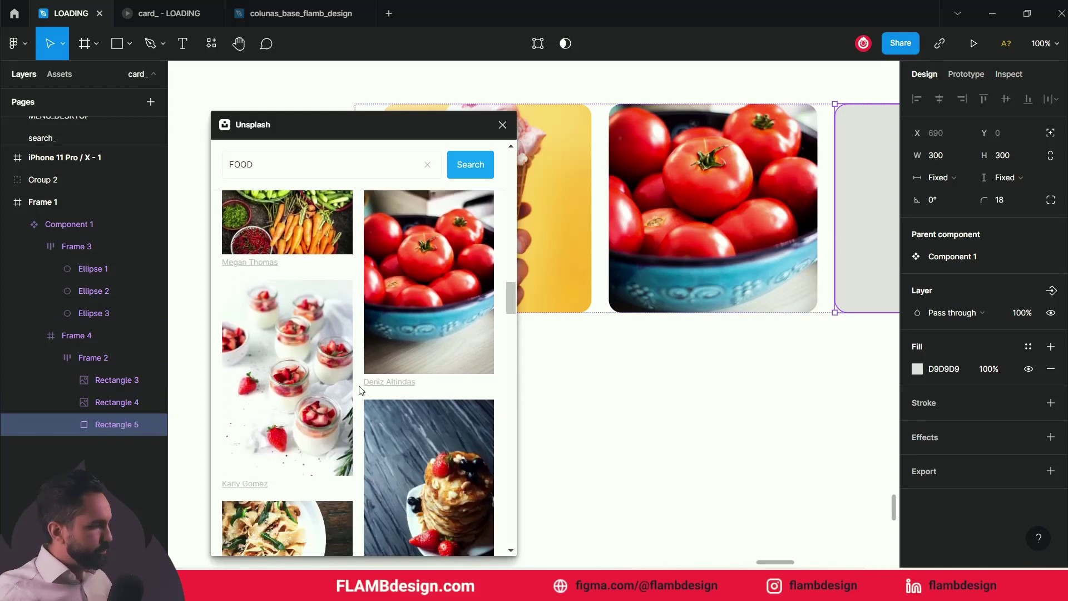
scroll(359, 390, down, 5)
scroll(360, 390, down, 2)
scroll(360, 390, down, 2)
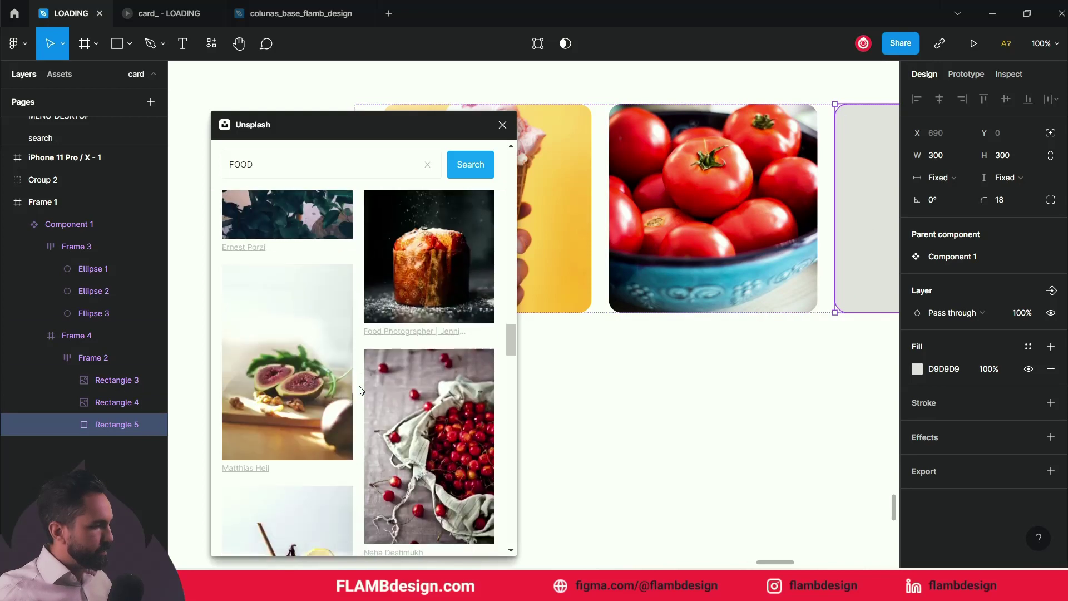
click(444, 279)
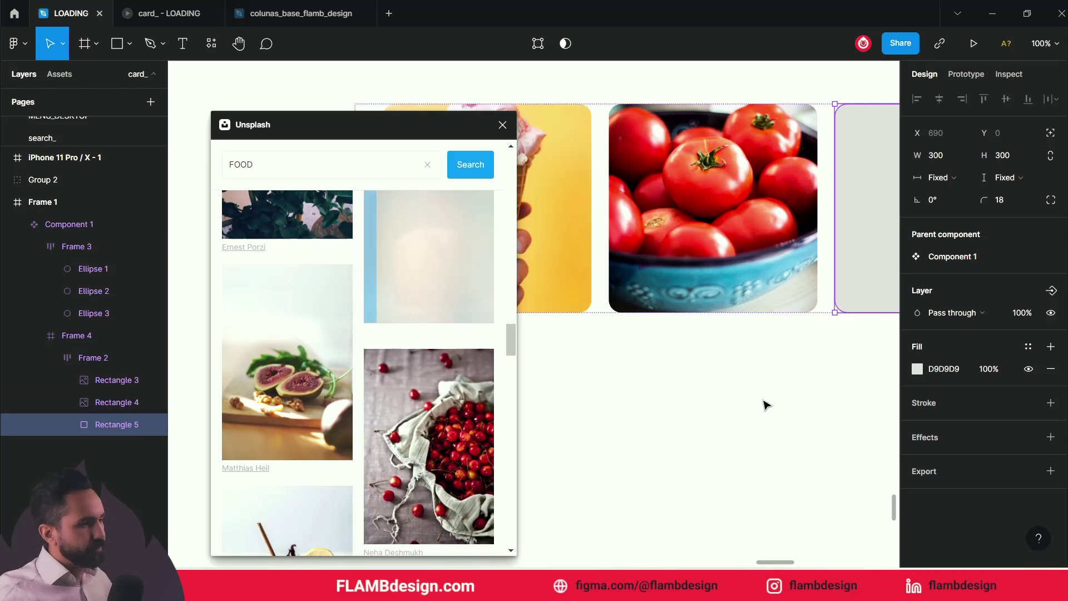
click(503, 125)
- Turn Clip content back on for Frame 4 in Component 1 so only the ice cream card shows
mouse_move(768, 381)
mouse_down()
mouse_move(634, 398)
mouse_move(693, 383)
mouse_up()
click(679, 443)
click(316, 210)
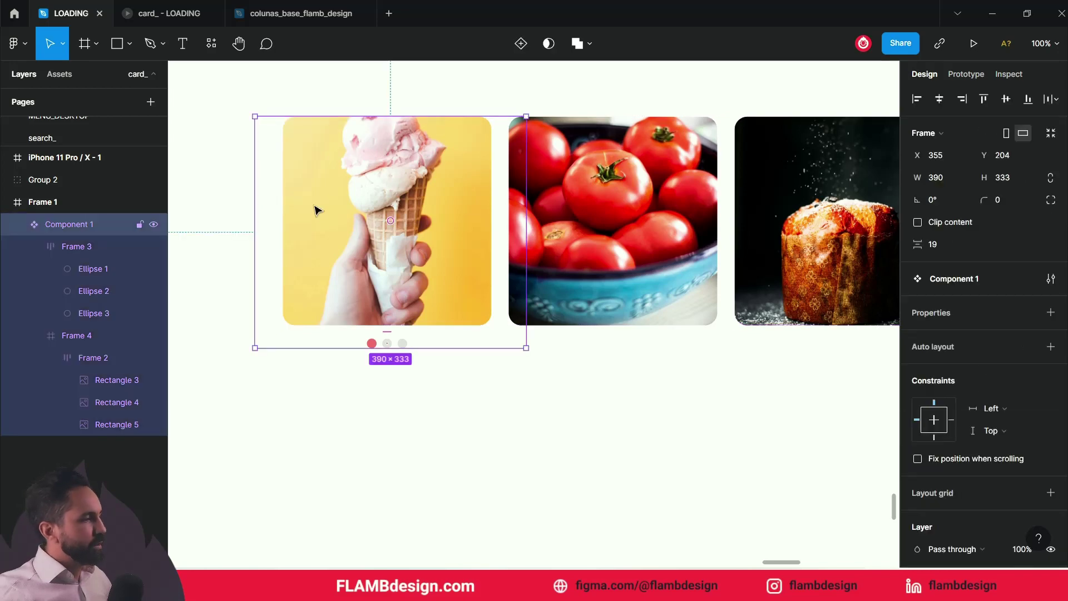
double_click(343, 208)
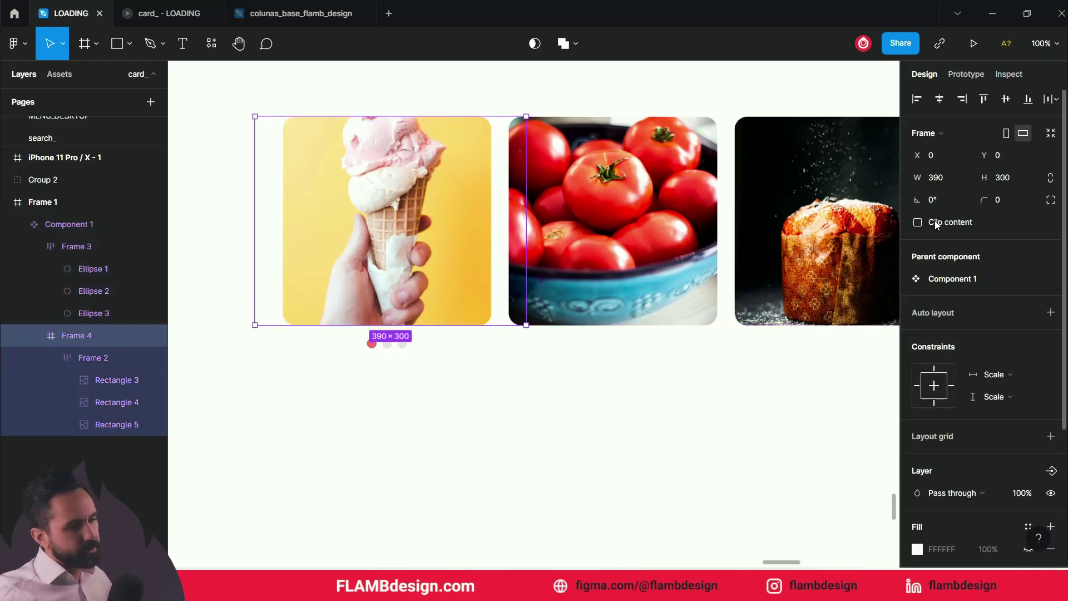
click(918, 222)
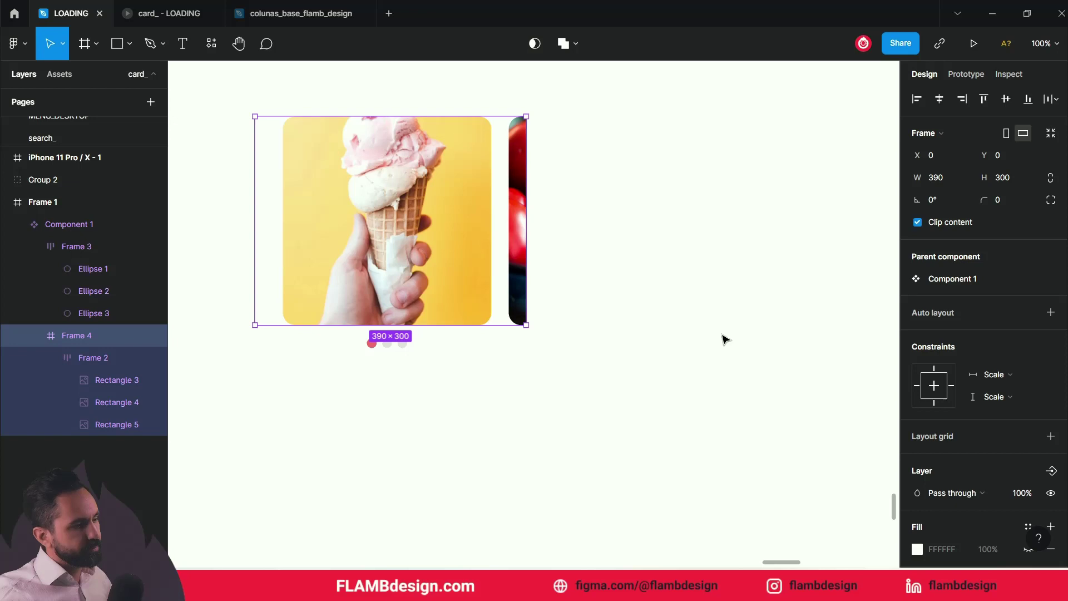
click(723, 337)
click(368, 240)
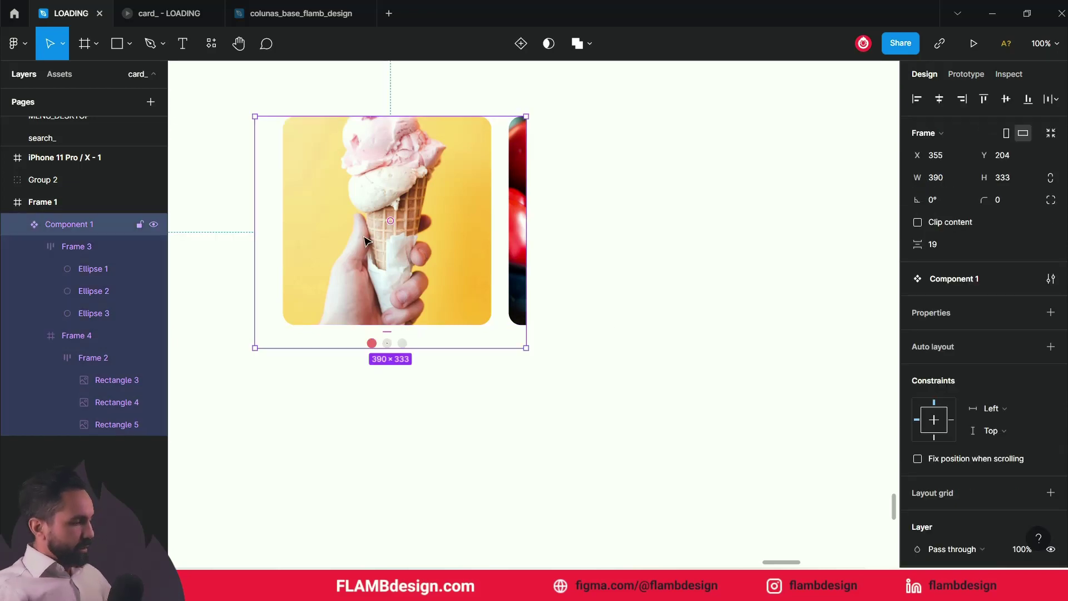
key(minus)
key(minus)
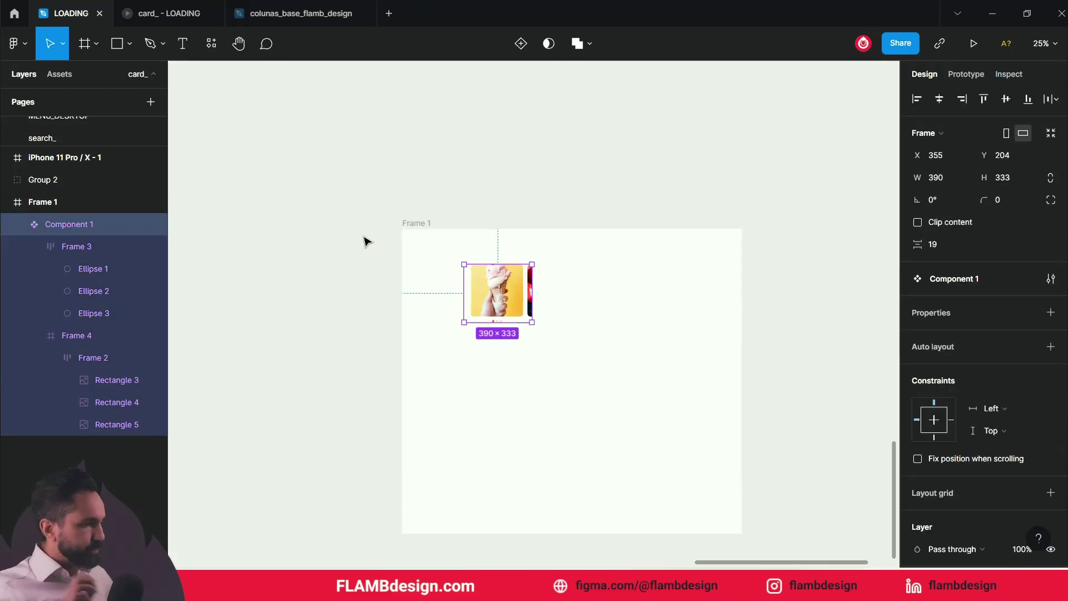
- Add a variant to Component 1 with its Property 1 value named Z
click(710, 345)
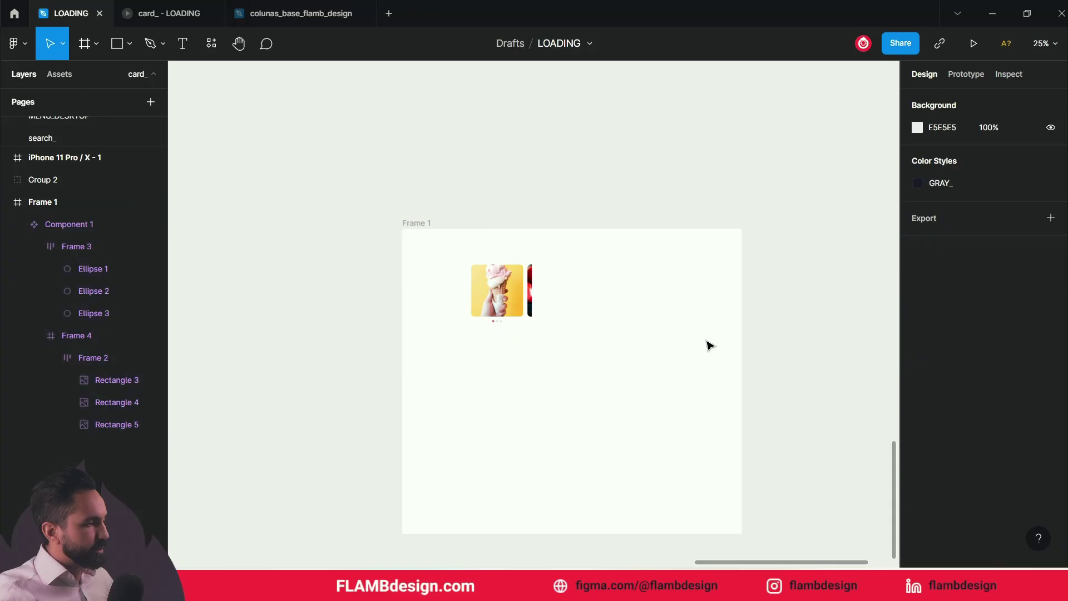
click(529, 277)
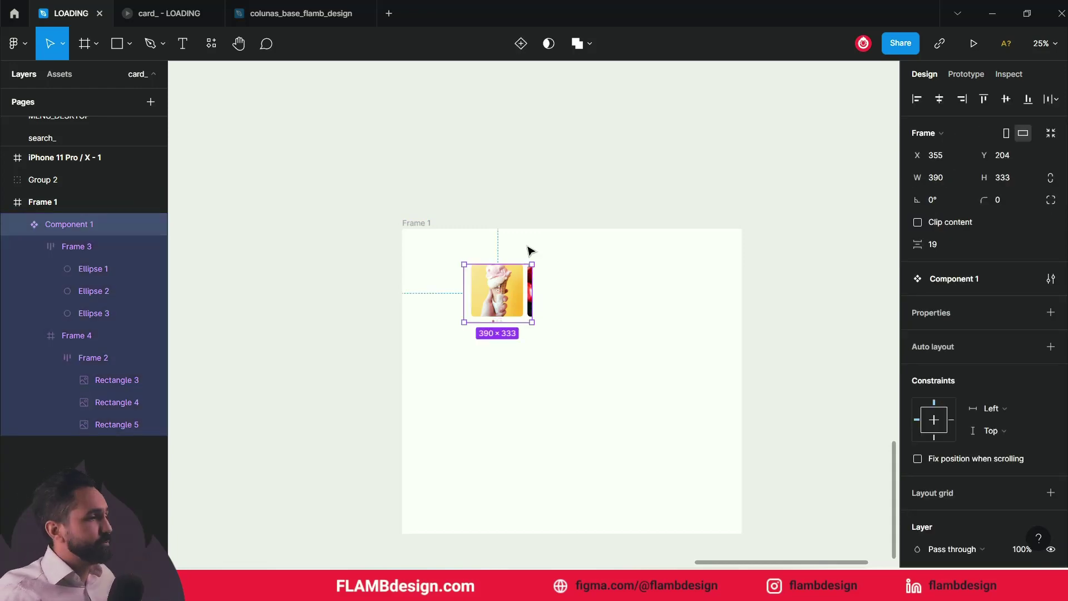
click(521, 43)
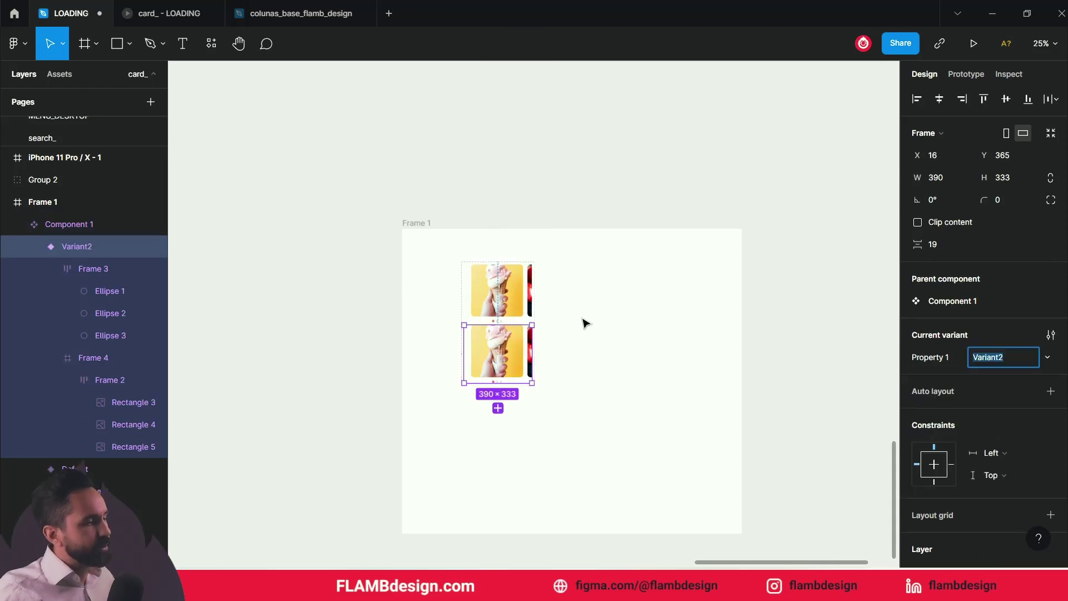
text(Z)
key(Return)
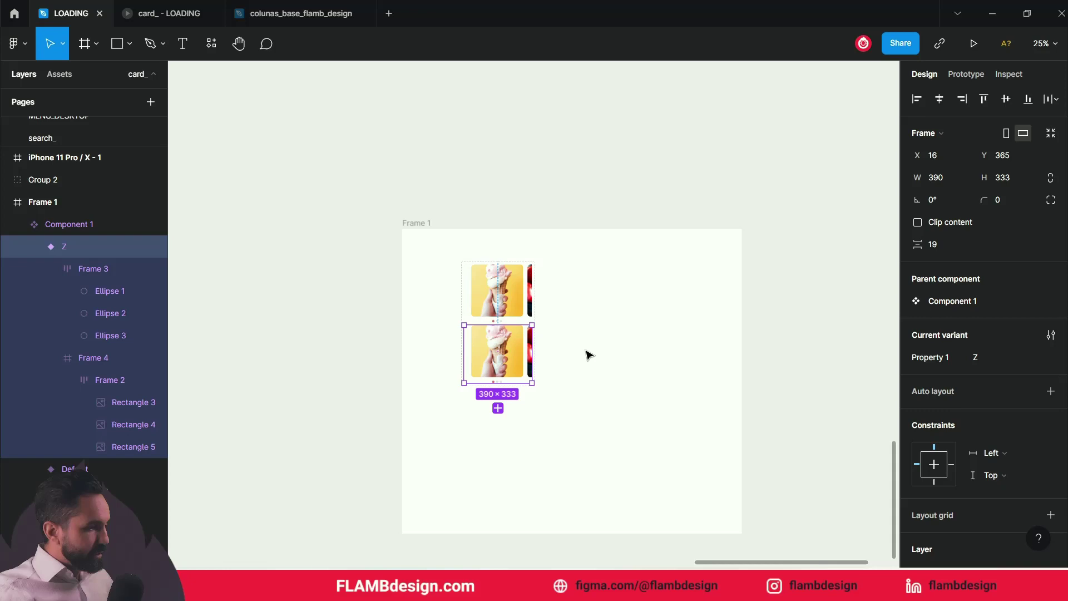
click(589, 355)
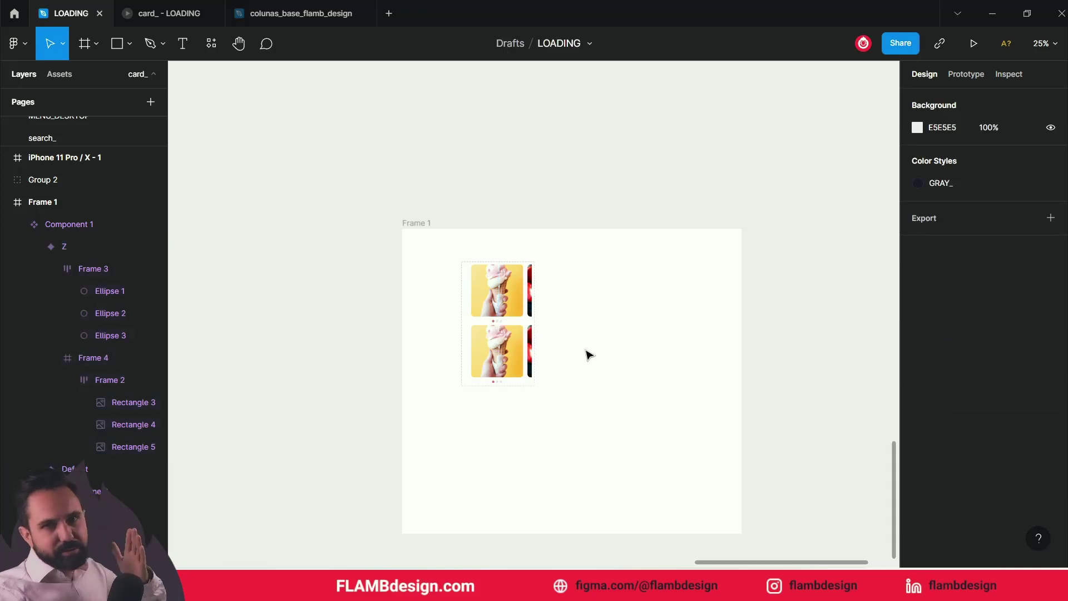
click(518, 354)
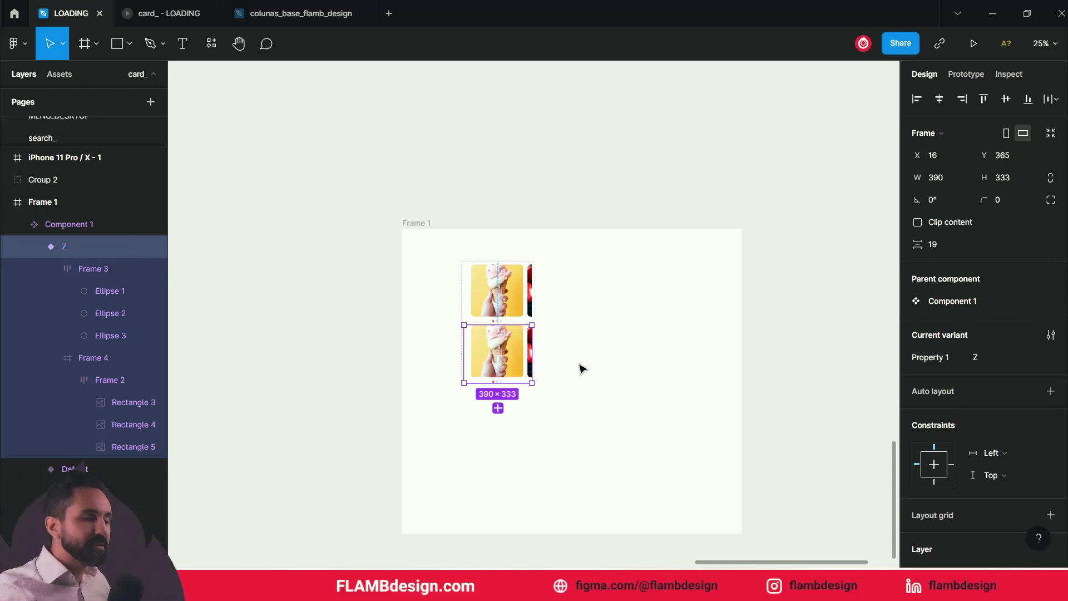
click(582, 369)
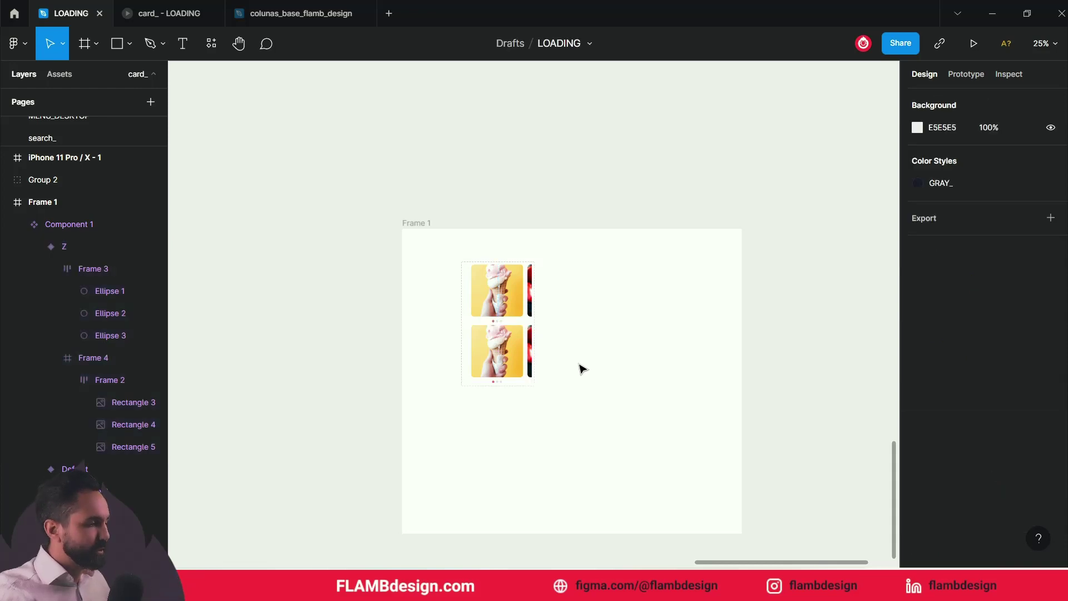
- In variant Z, slide the photo row to x −320 so the tomato photo is centred
click(458, 352)
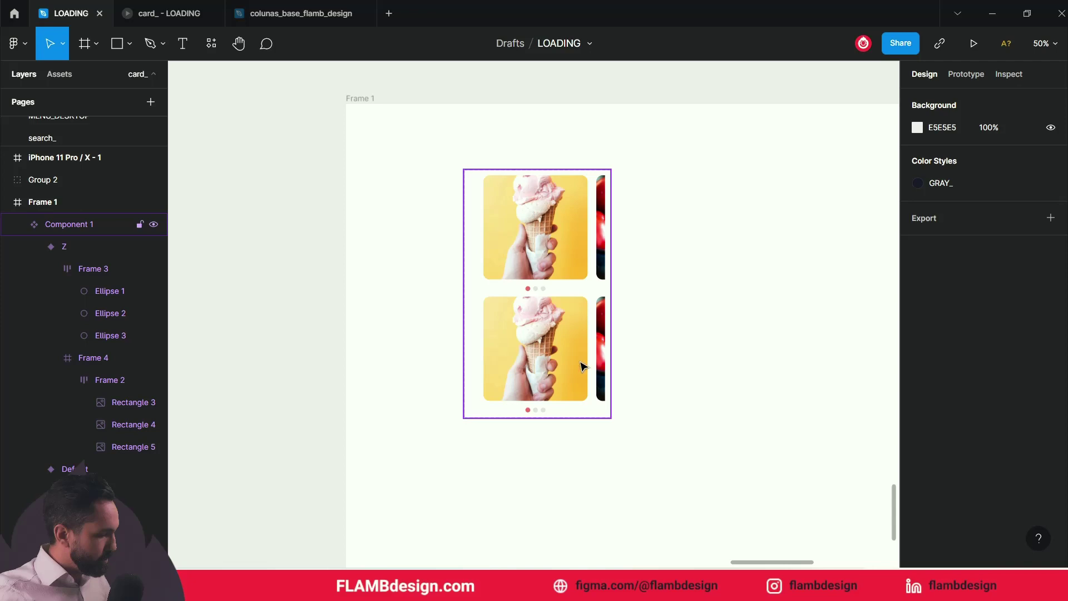
click(556, 355)
click(559, 349)
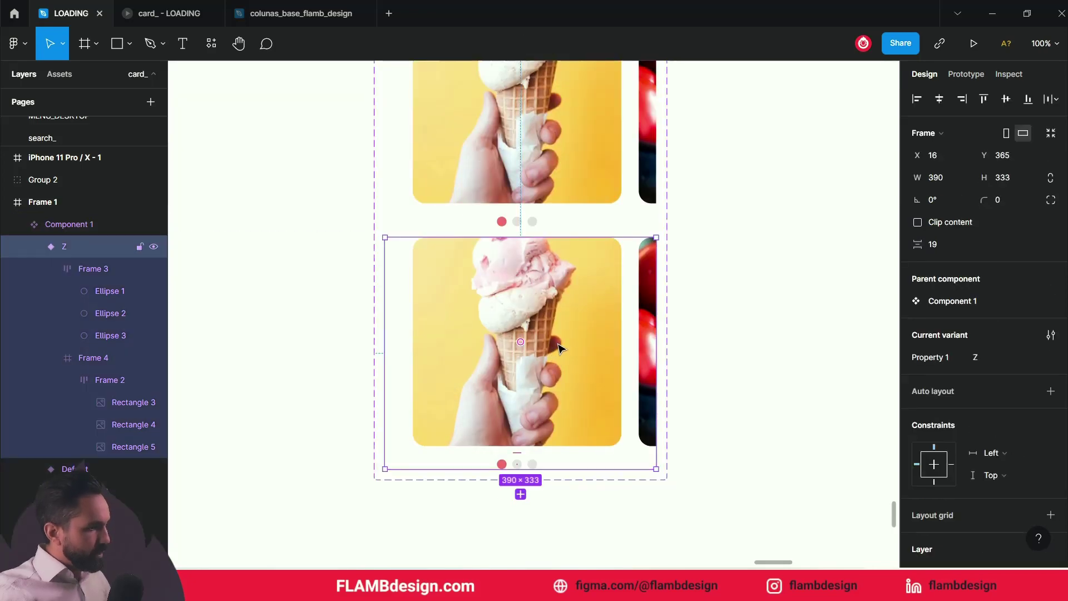
click(559, 349)
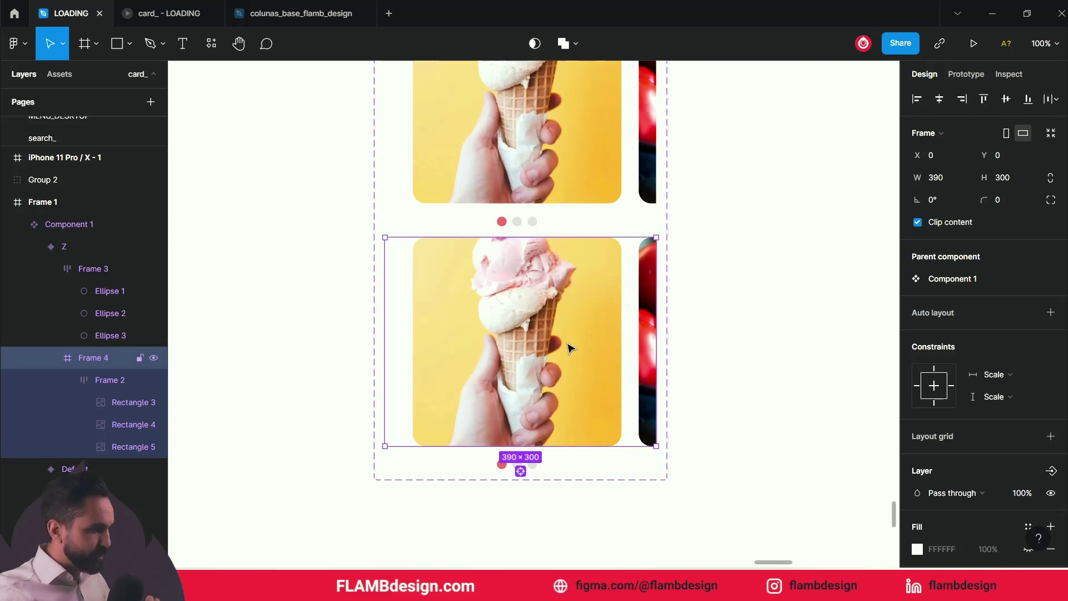
click(569, 349)
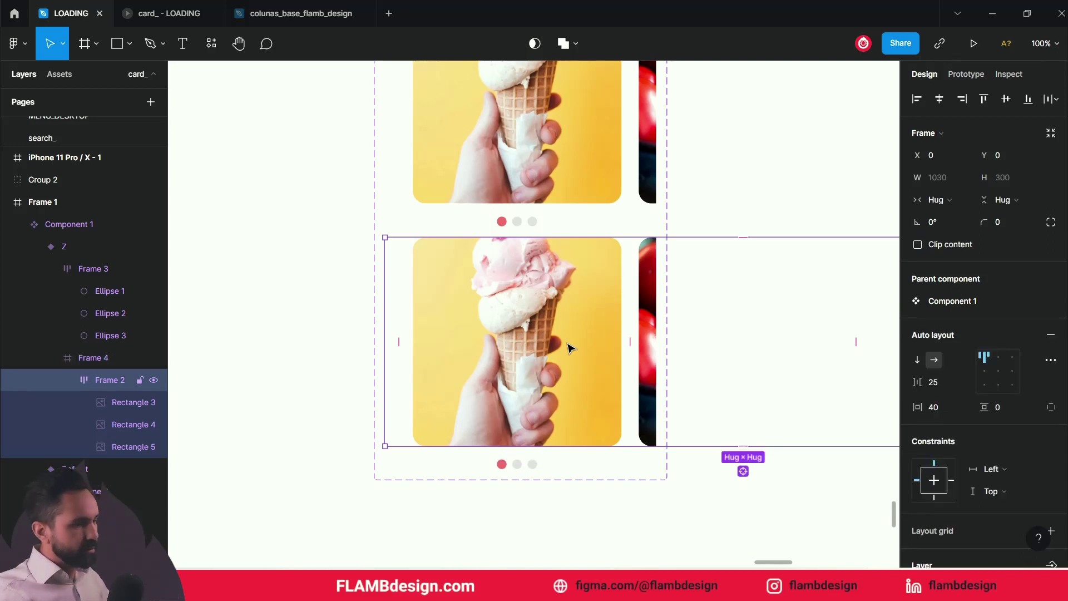
mouse_move(569, 349)
mouse_down()
mouse_move(370, 362)
mouse_move(562, 326)
mouse_move(462, 328)
mouse_up()
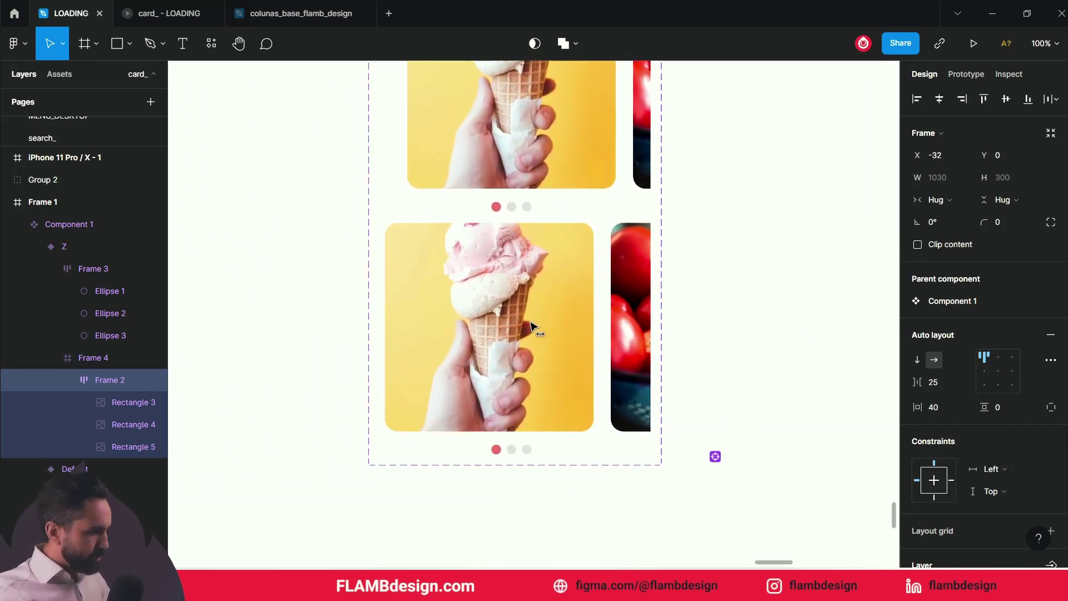
drag(608, 308, 494, 310)
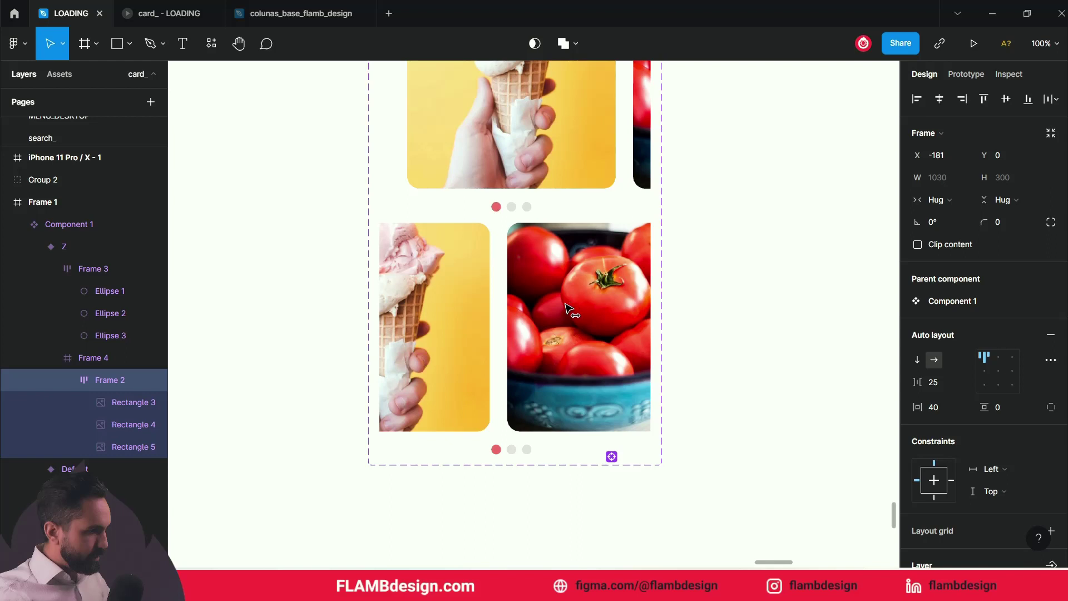
drag(494, 310, 483, 307)
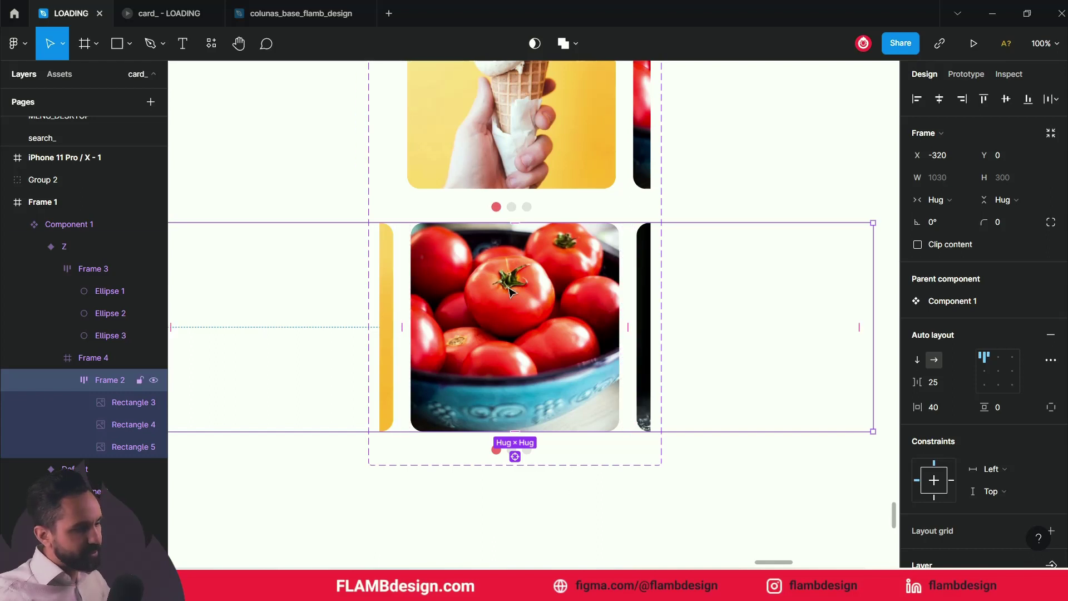
click(705, 176)
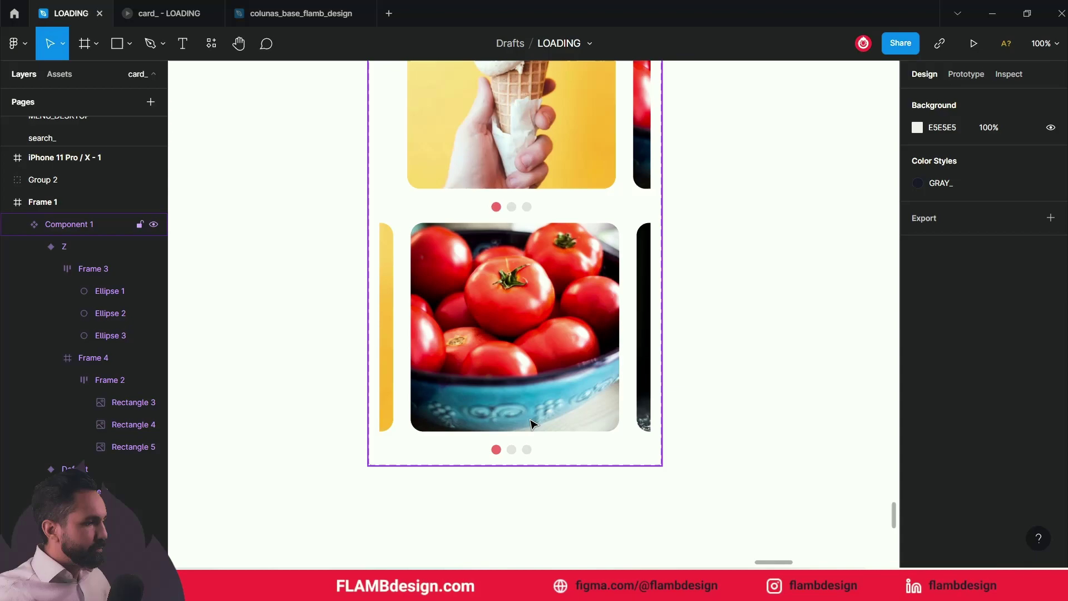
- In variant Z, give the second indicator dot the first dot's coral red
scroll(533, 368, down, 1)
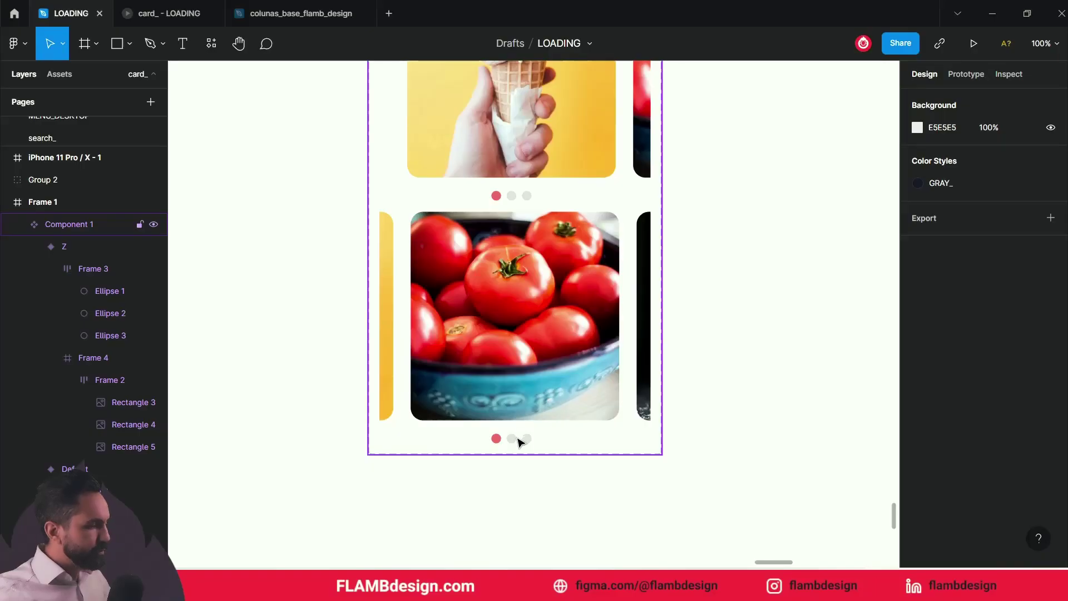
scroll(522, 436, up, 3)
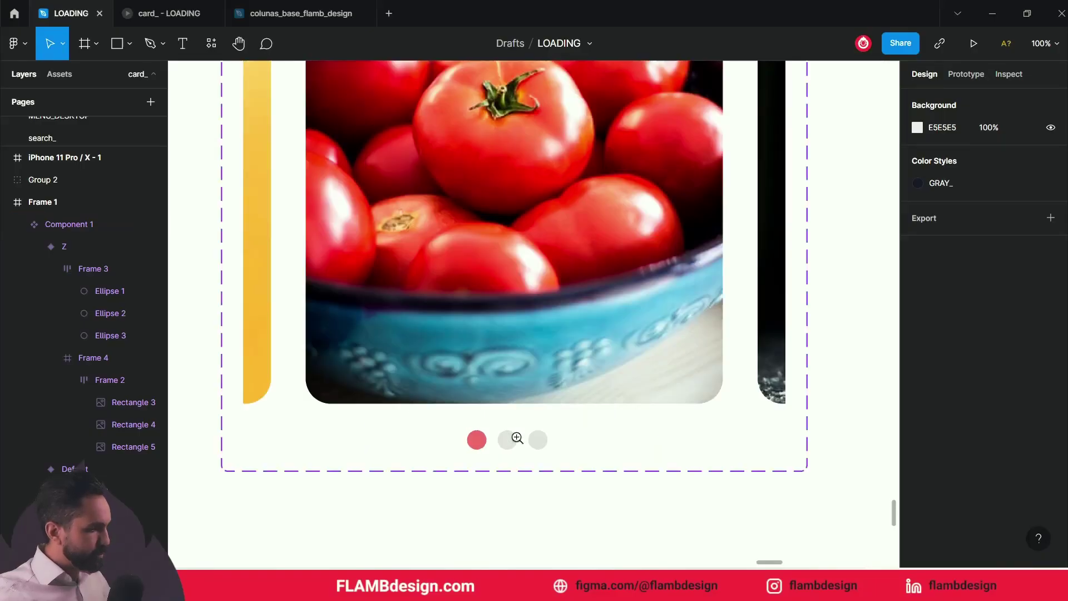
scroll(513, 439, up, 3)
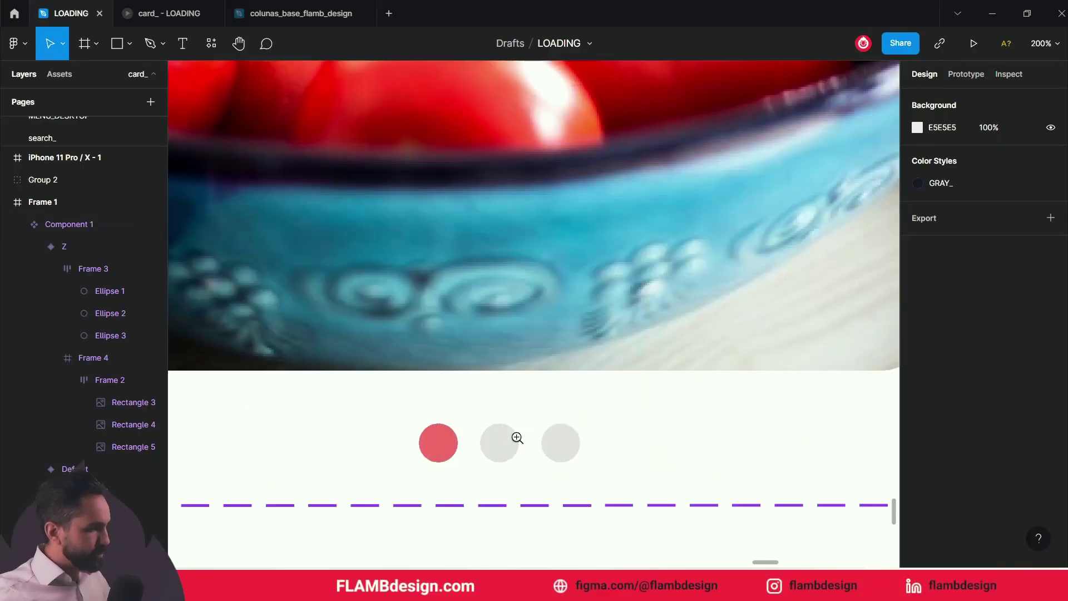
click(453, 446)
double_click(453, 446)
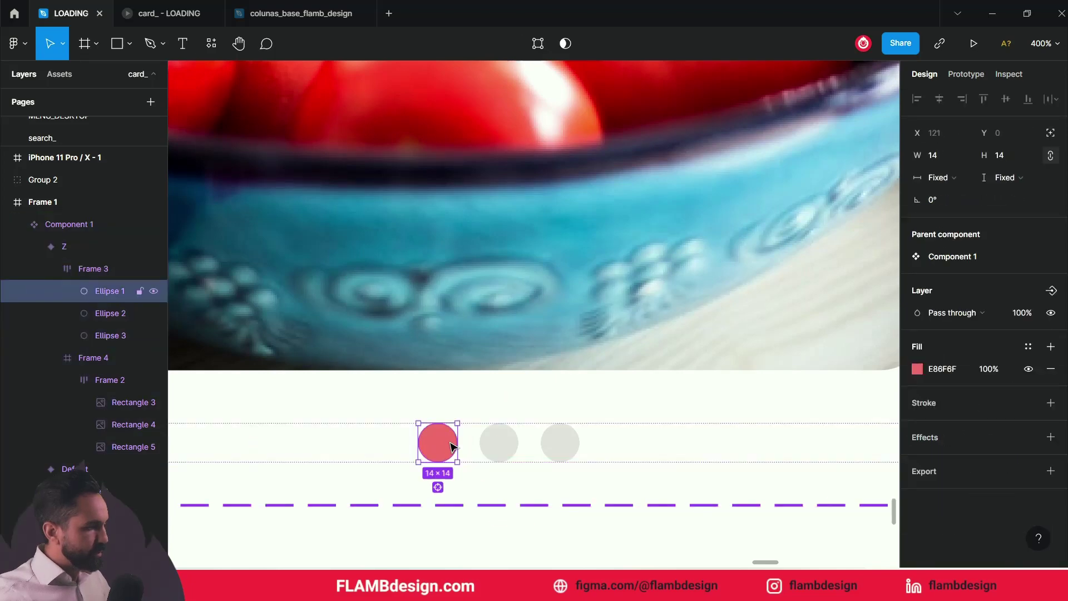
click(496, 447)
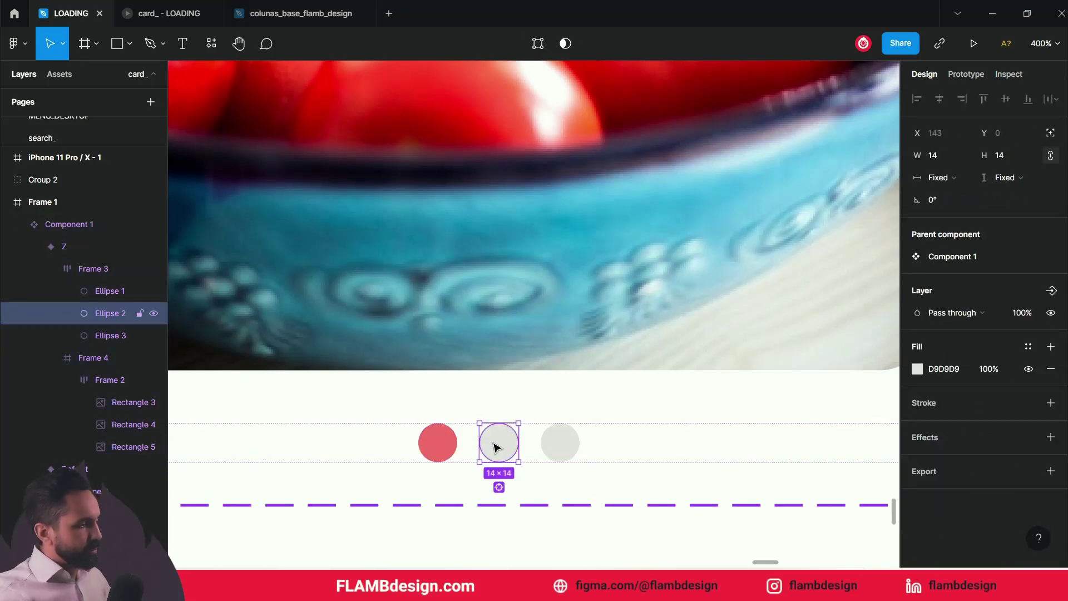
key(i)
click(441, 428)
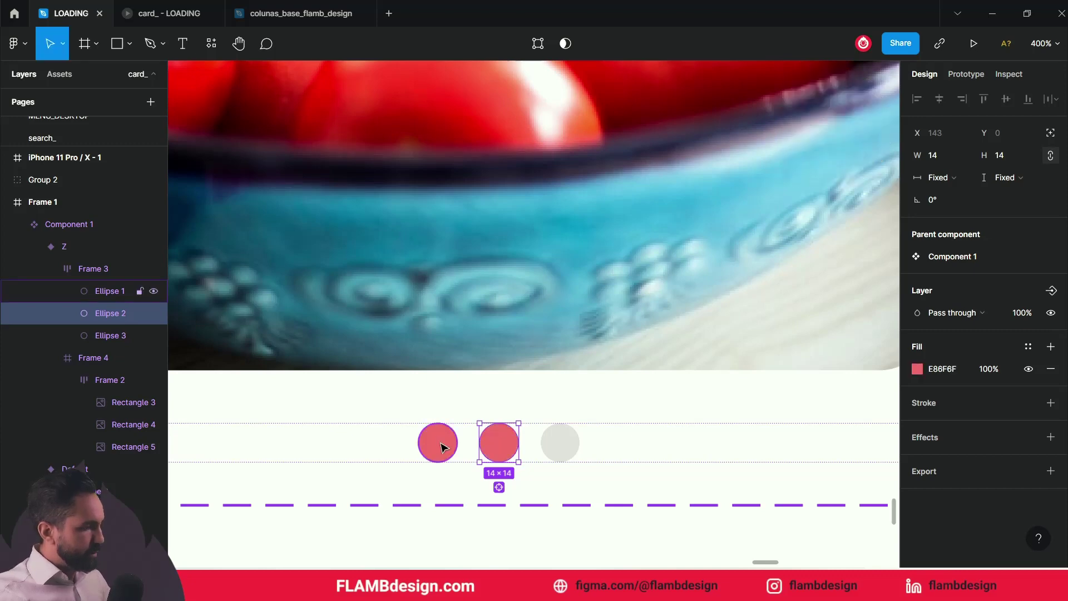
- Make the first indicator dot grey by sampling the third dot's colour
click(445, 447)
key(i)
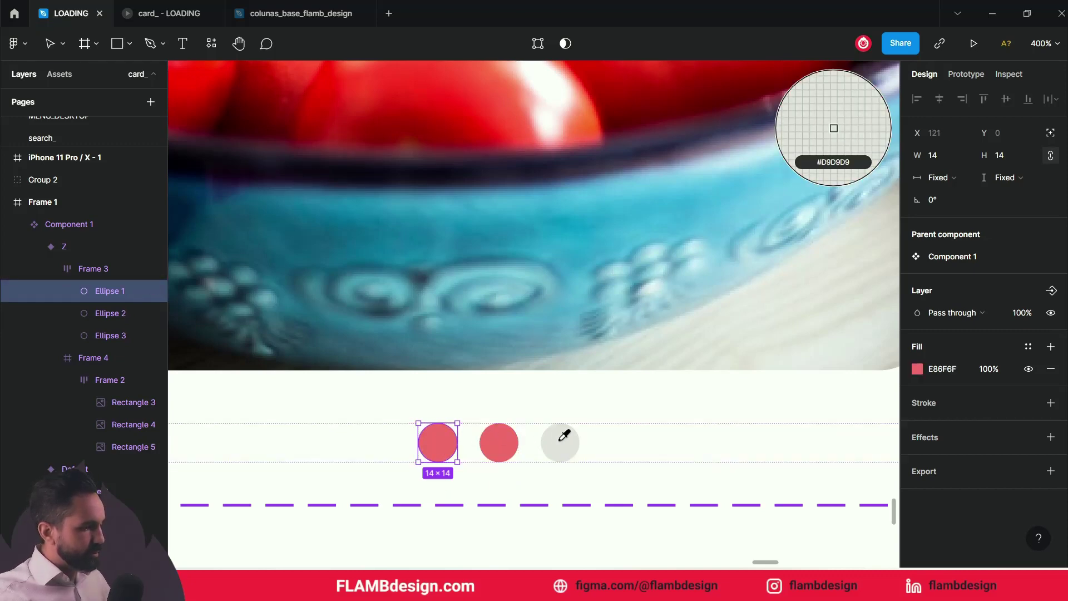
click(563, 436)
key(Escape)
scroll(521, 522, up, 1)
scroll(522, 525, down, 3)
scroll(521, 525, down, 5)
scroll(522, 524, down, 2)
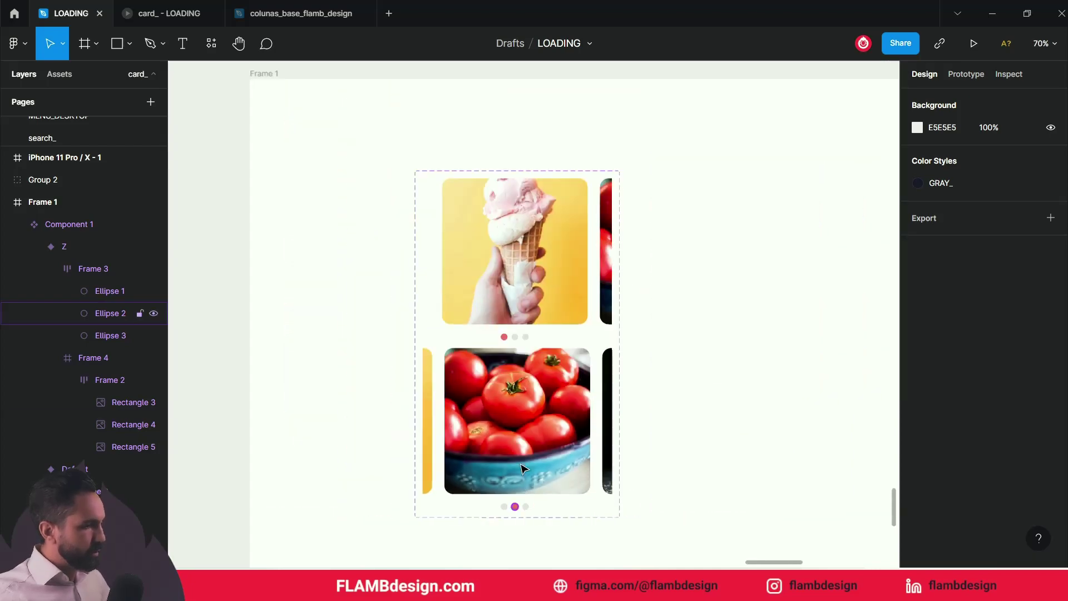
click(526, 428)
- Add a third variant, Variant3, below variant Z
double_click(526, 427)
scroll(525, 427, down, 1)
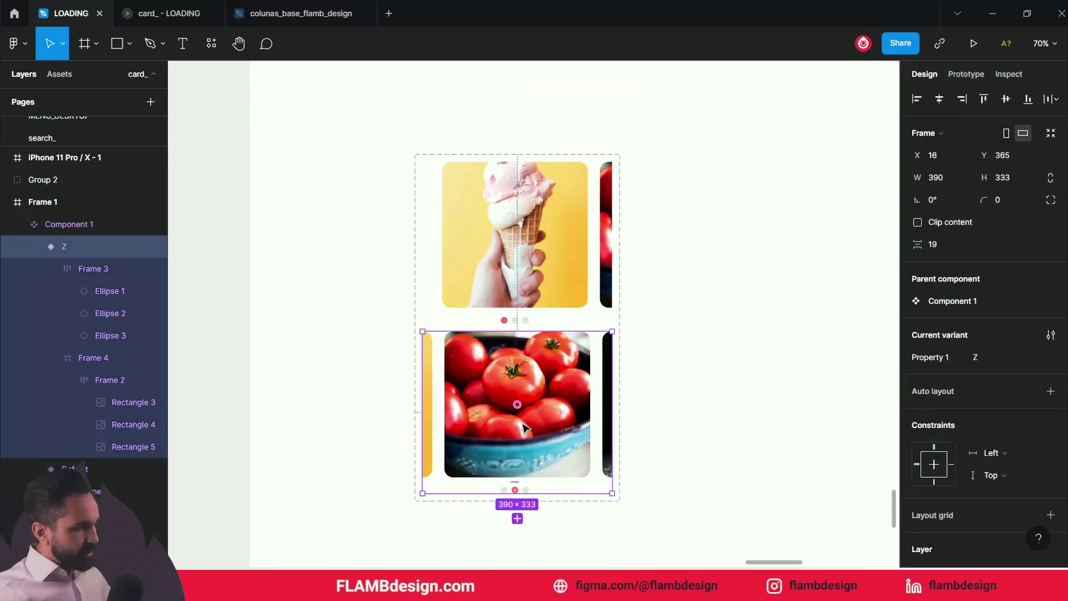
scroll(526, 428, down, 1)
click(518, 508)
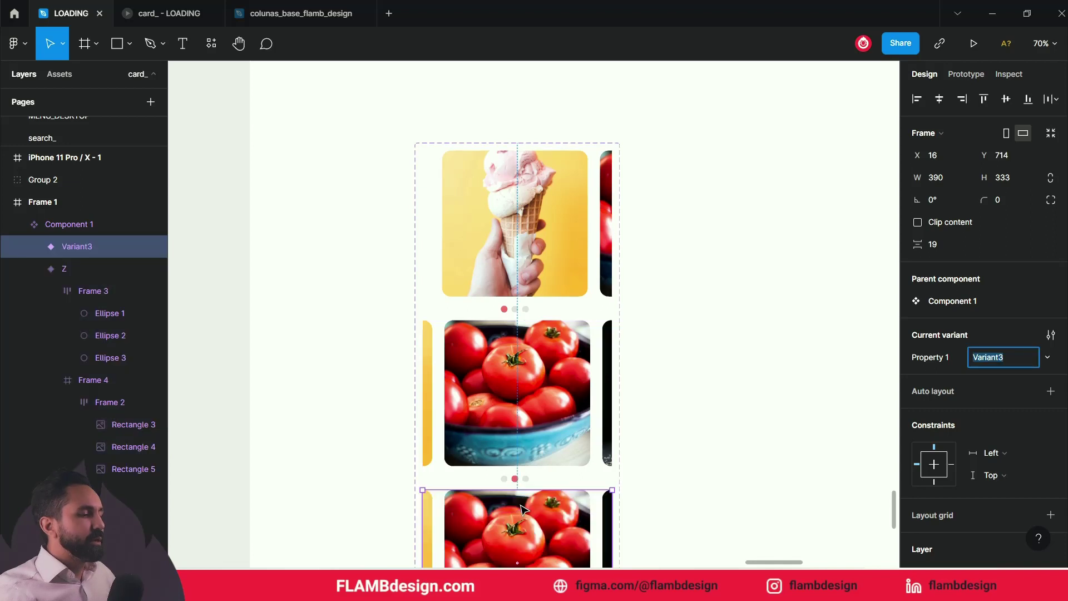
scroll(572, 422, down, 10)
scroll(550, 199, up, 1)
scroll(551, 199, up, 3)
scroll(548, 233, up, 1)
scroll(544, 290, up, 1)
scroll(539, 377, up, 2)
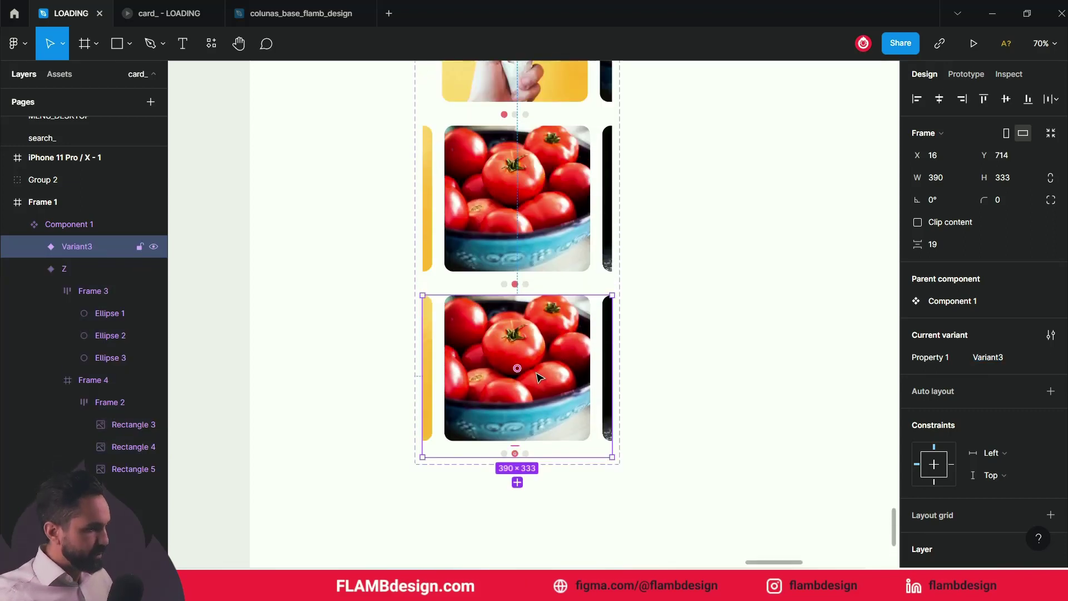
- Slide Variant3's photo row to x −640 so the muffin photo is centred
click(539, 377)
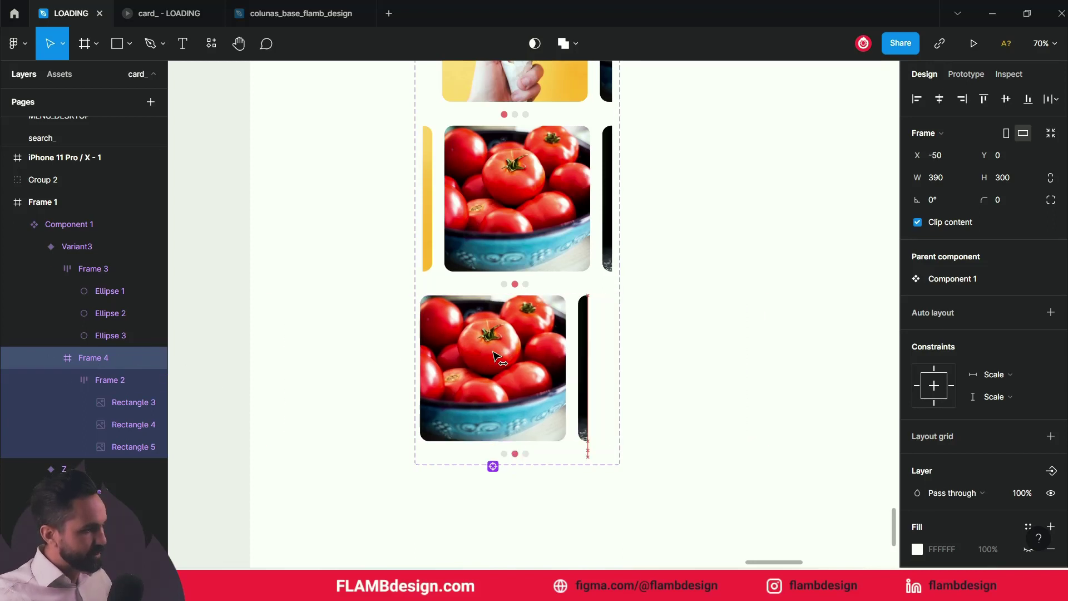
drag(531, 354, 467, 355)
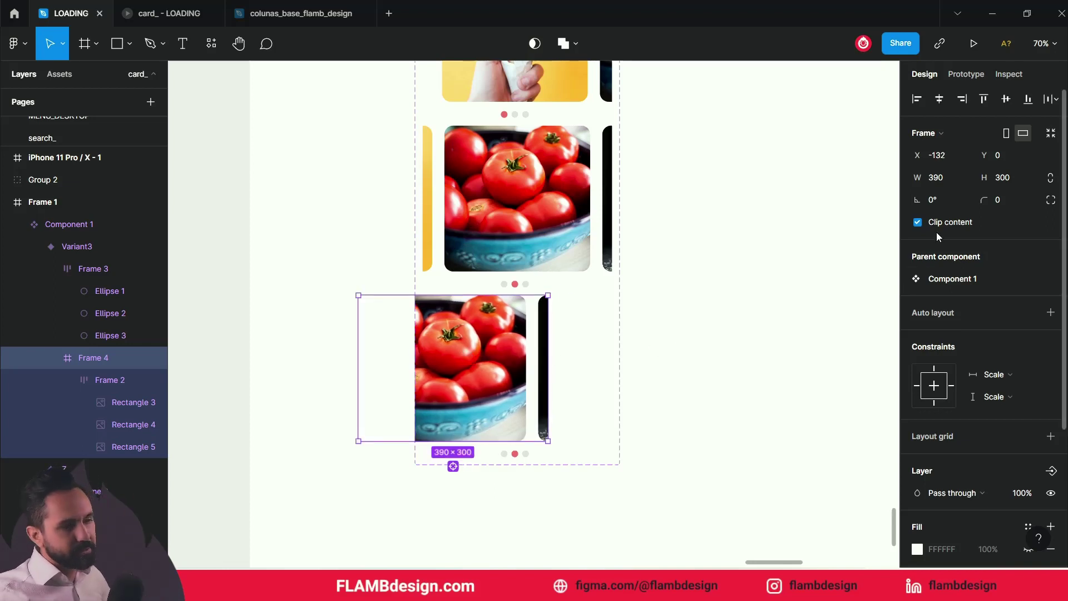
key(ctrl+z)
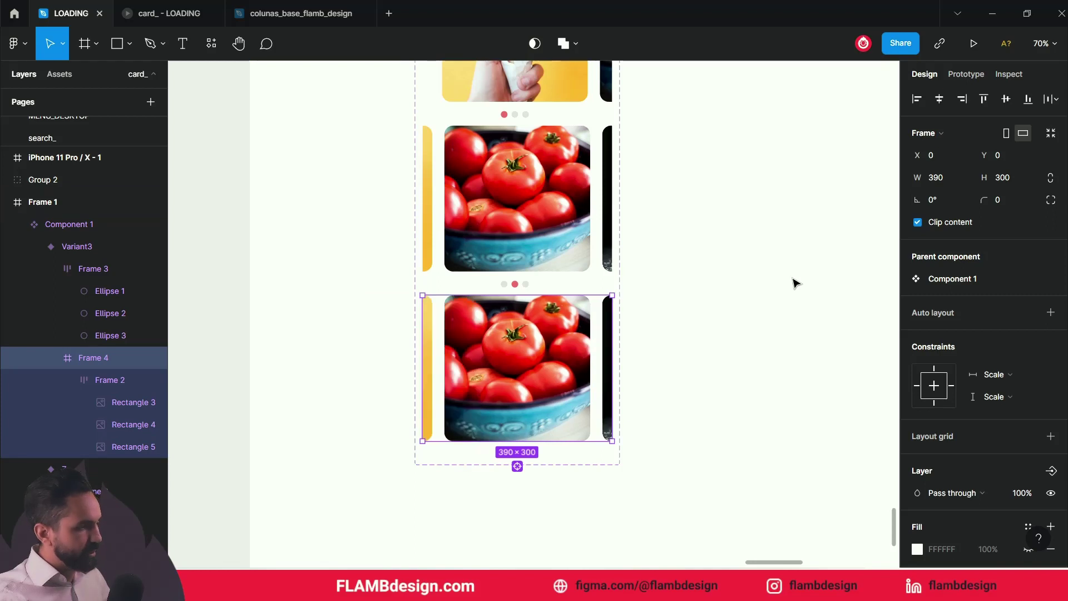
double_click(534, 378)
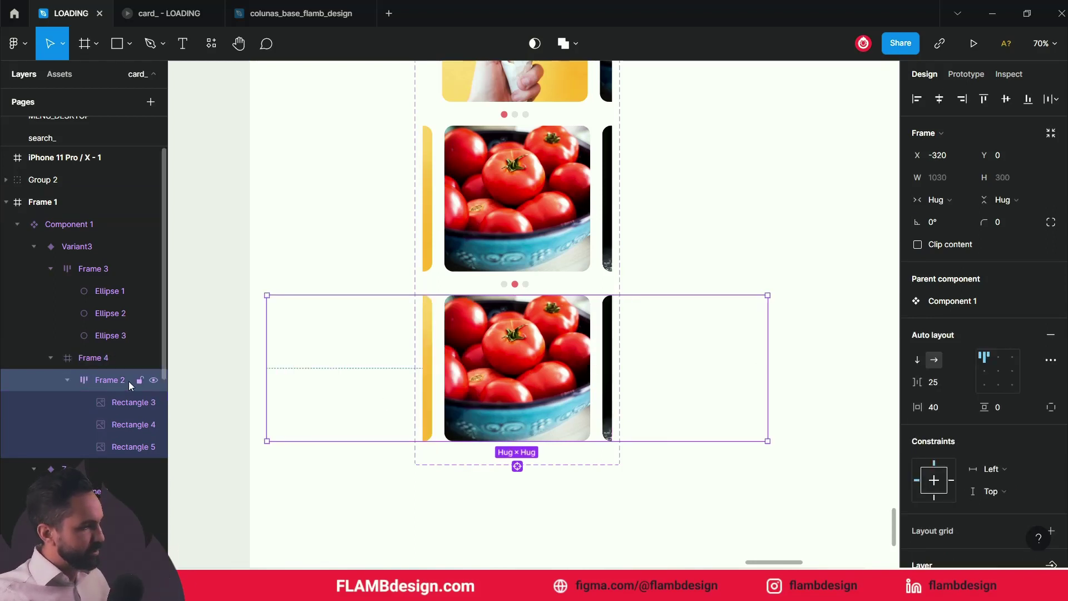
drag(516, 365, 452, 365)
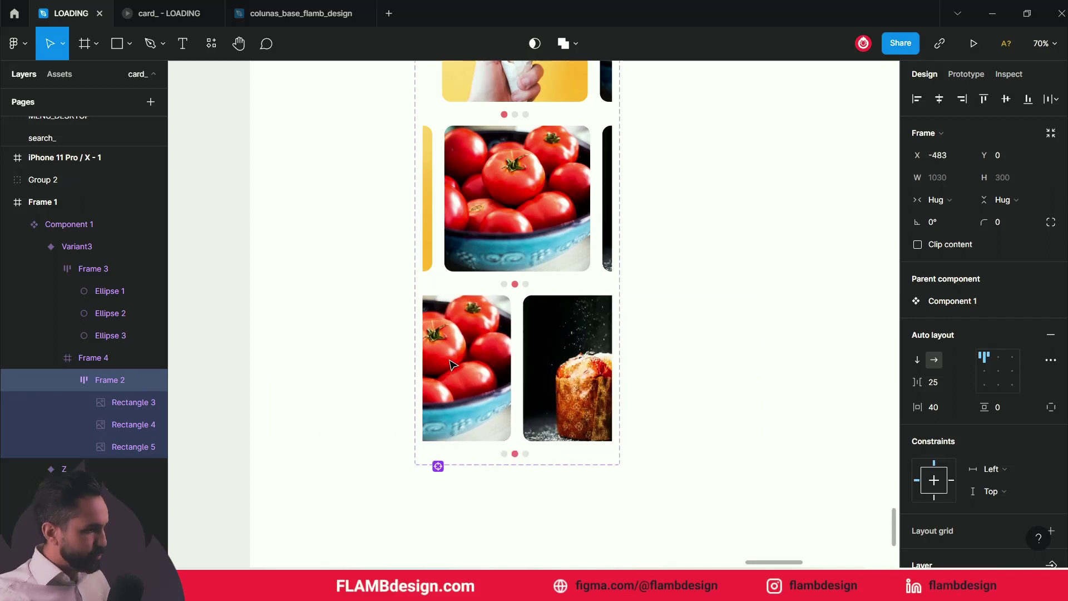
drag(552, 346, 483, 348)
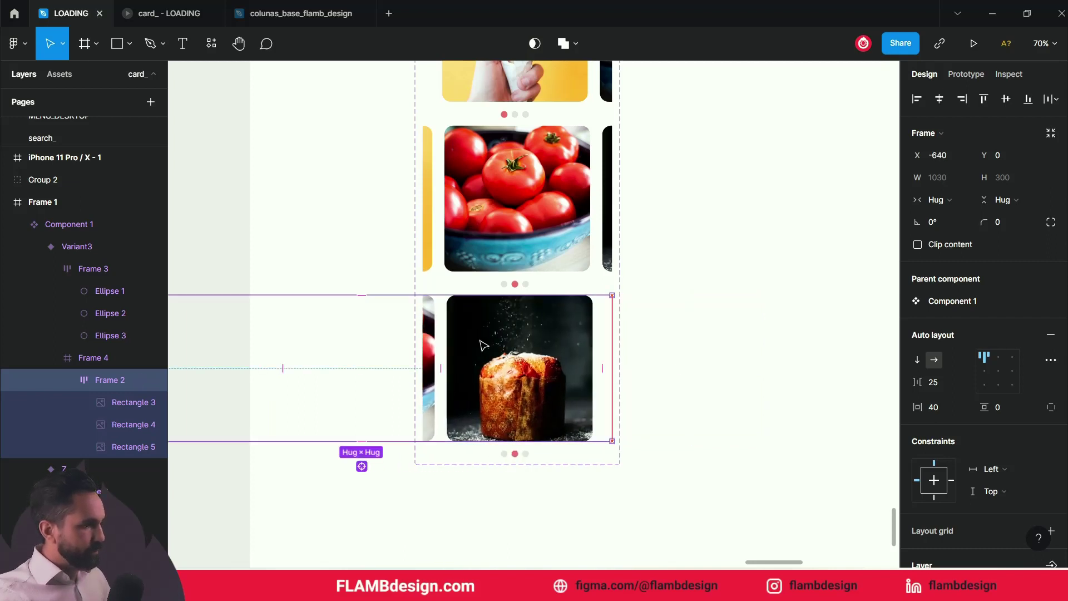
click(690, 349)
- In Variant3, colour the third indicator dot coral red
scroll(526, 434, up, 3)
scroll(526, 434, up, 5)
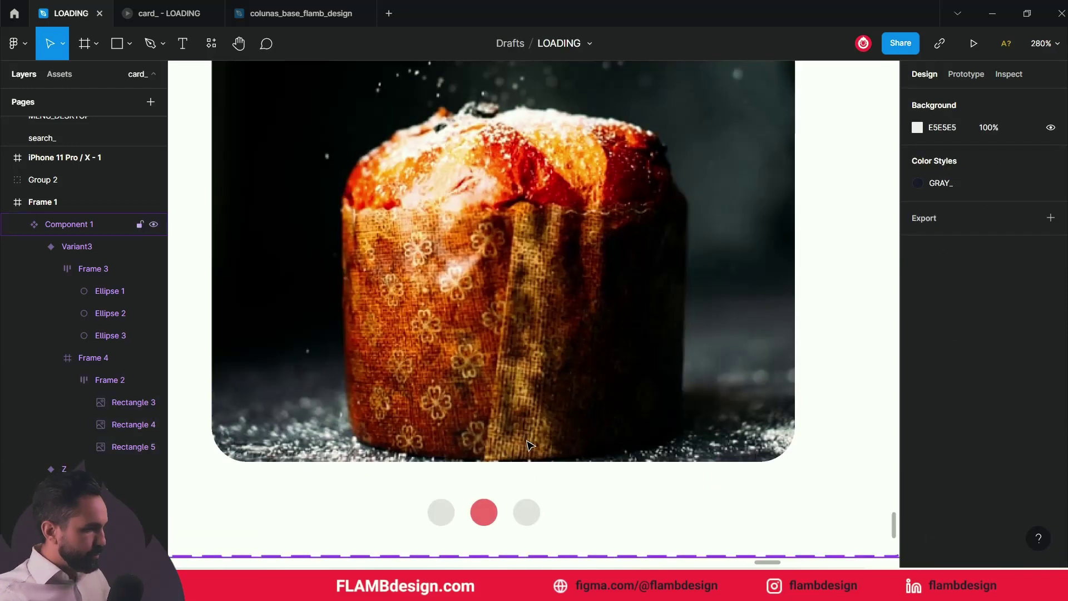
scroll(524, 472, down, 1)
click(527, 465)
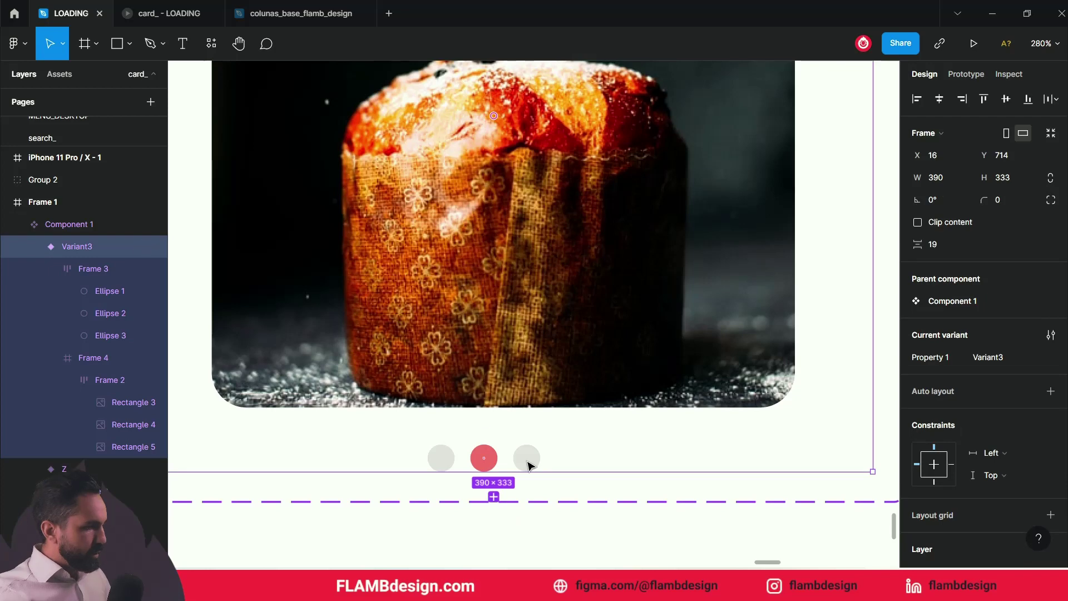
click(527, 464)
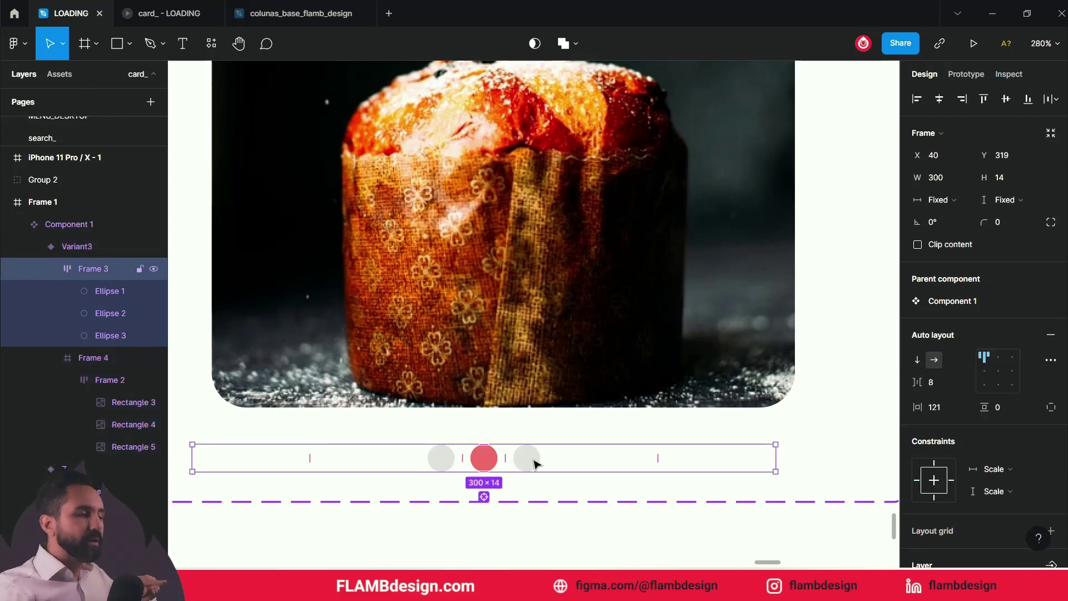
click(555, 360)
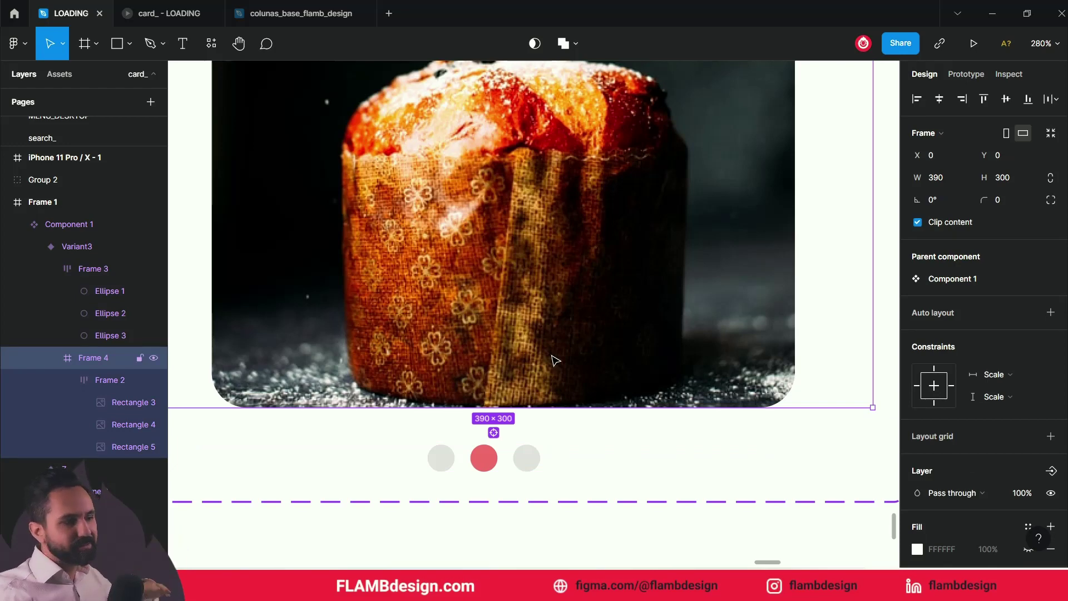
click(535, 461)
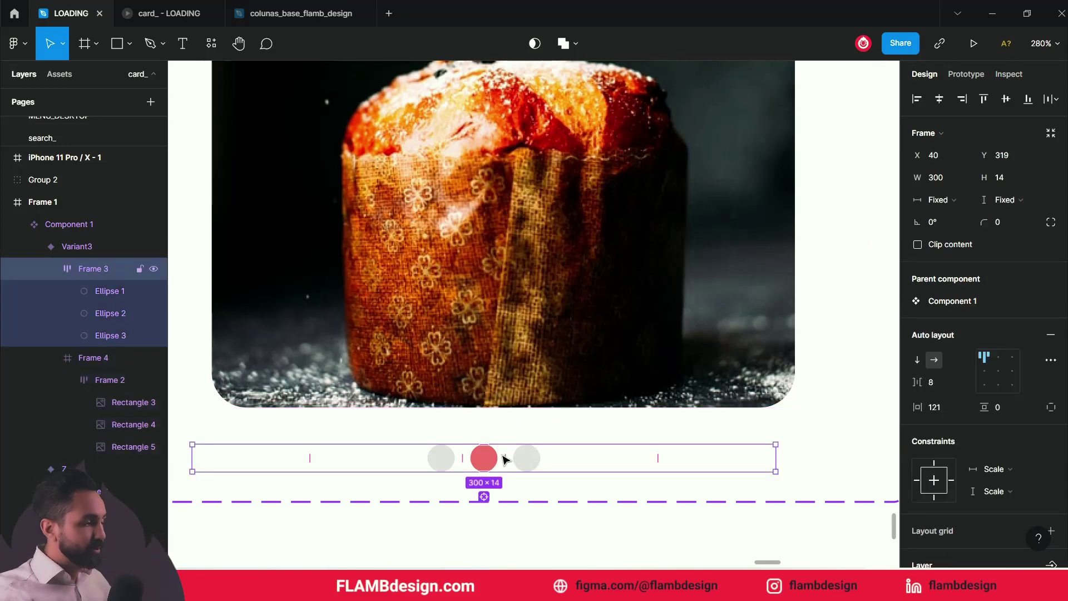
click(486, 461)
click(528, 462)
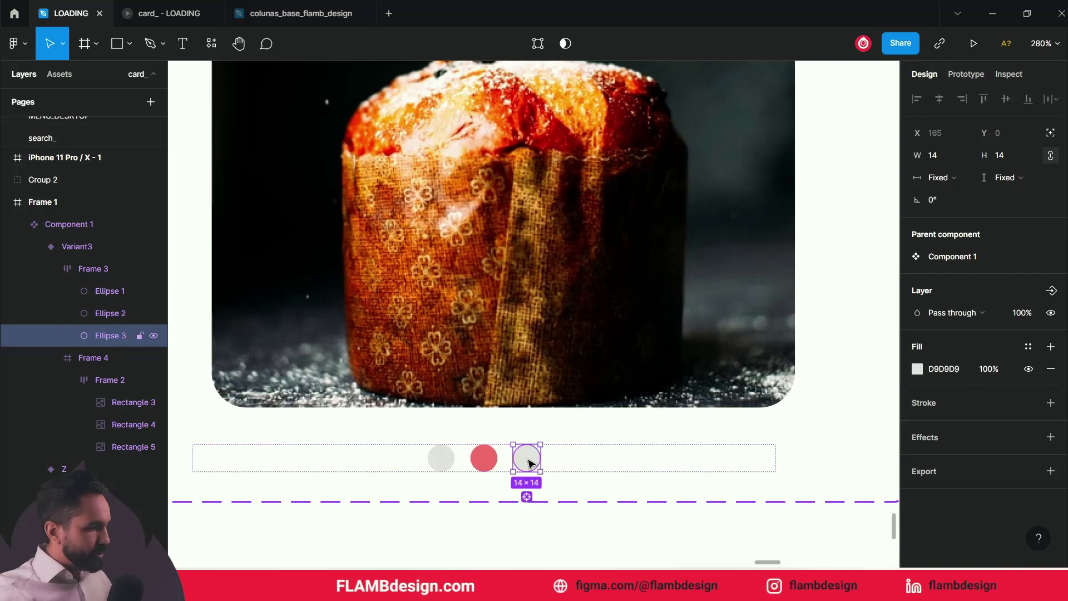
key(i)
click(484, 459)
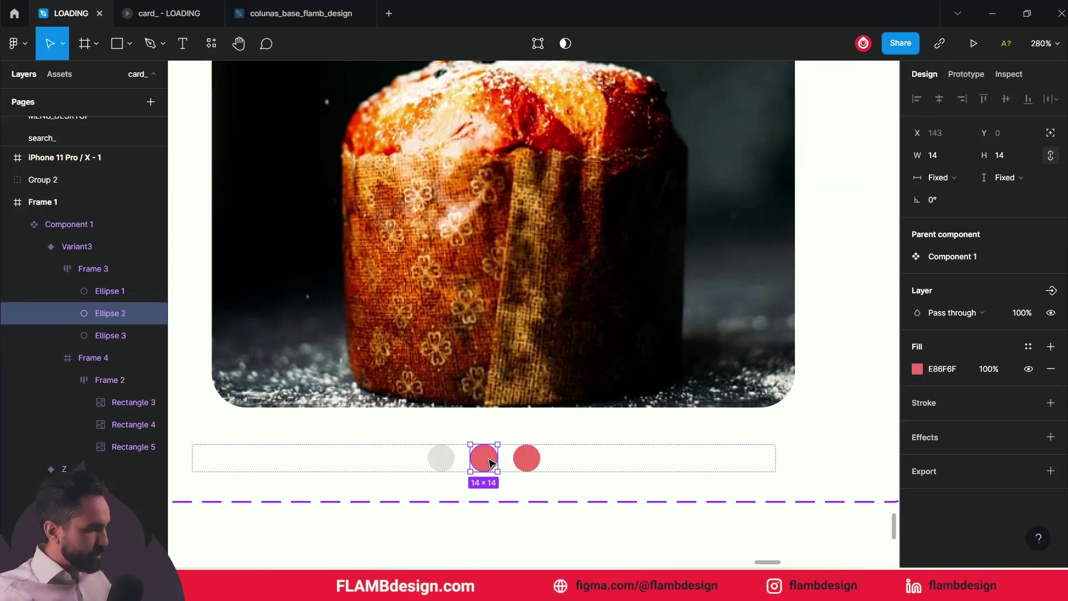
- Turn Variant3's middle dot grey and zoom out to all three variants
key(i)
click(443, 453)
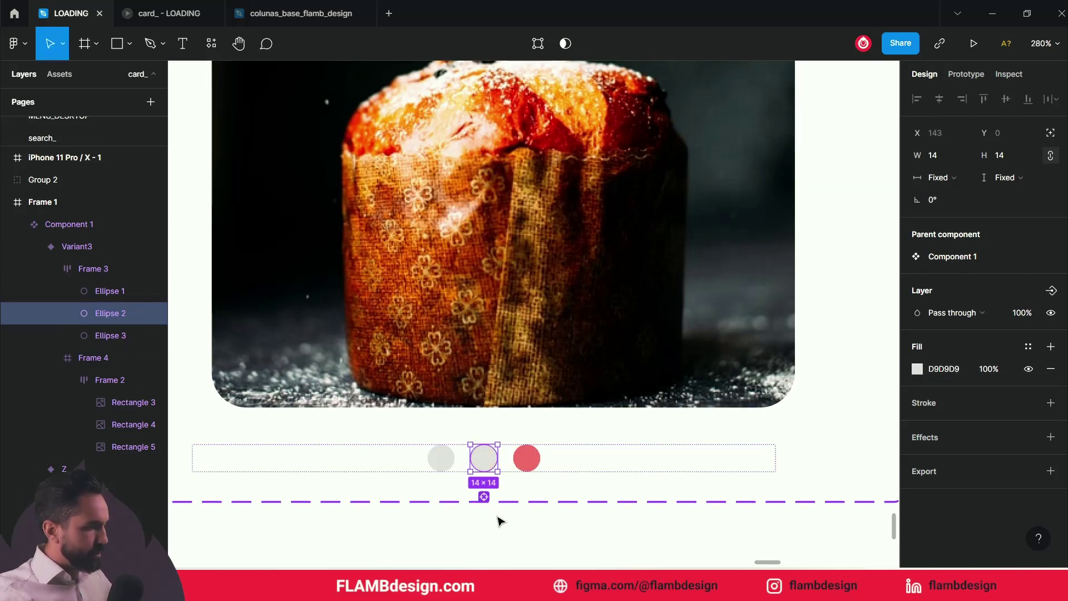
click(507, 531)
scroll(507, 532, up, 1)
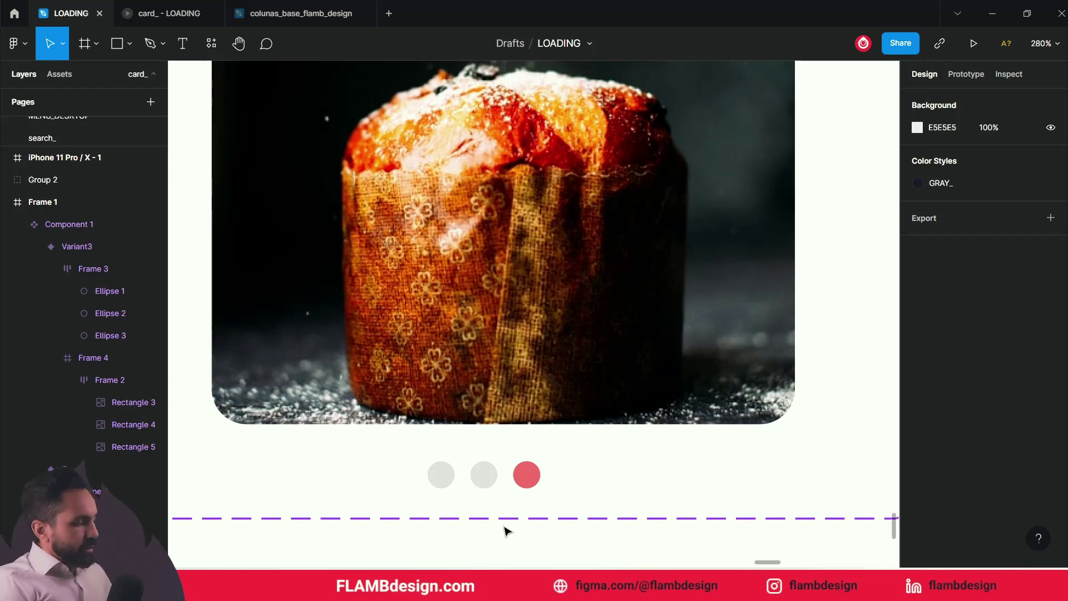
key(shift+1)
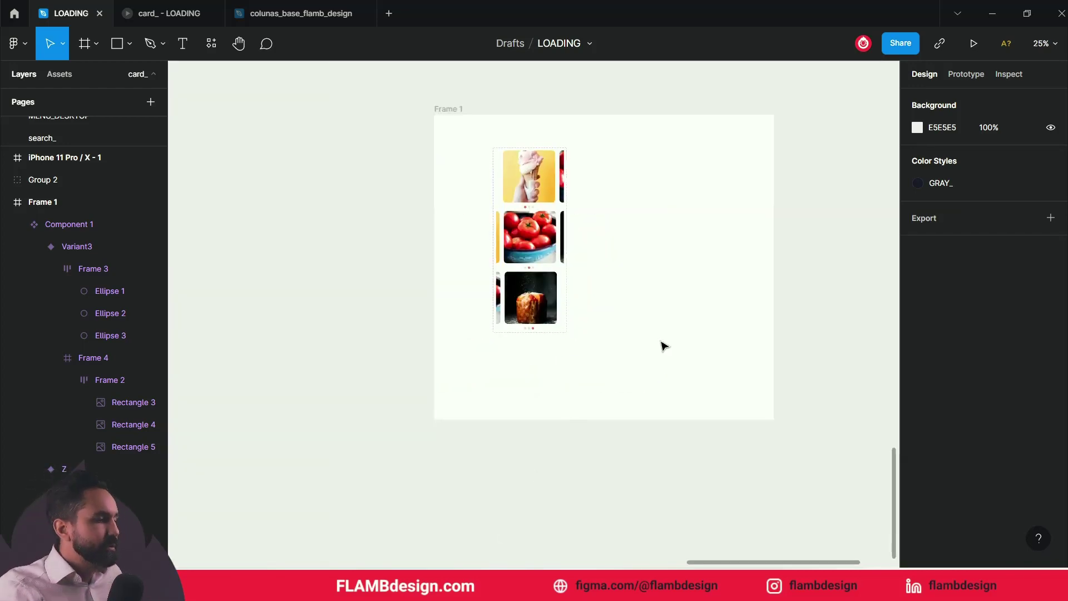
- Zoom in on the three carousel variants and switch to prototyping mode
click(565, 283)
scroll(637, 320, up, 1)
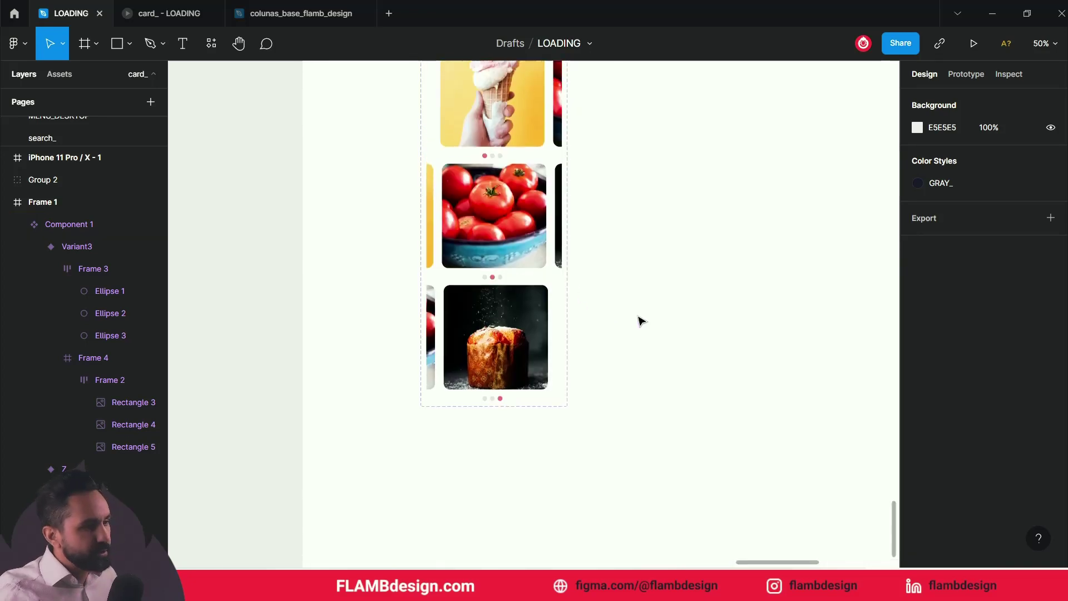
scroll(640, 318, up, 2)
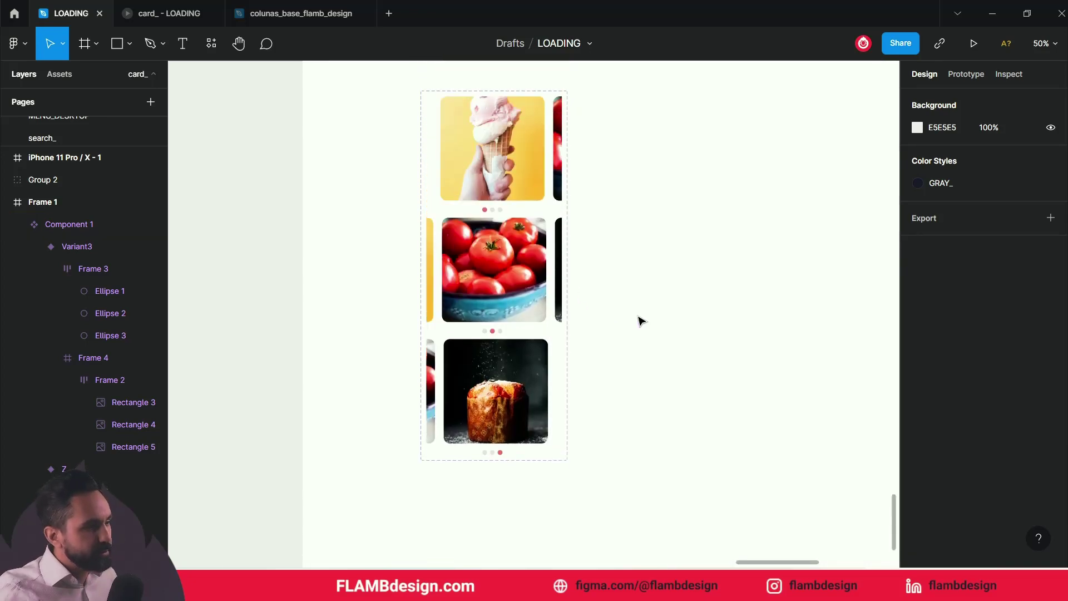
click(961, 76)
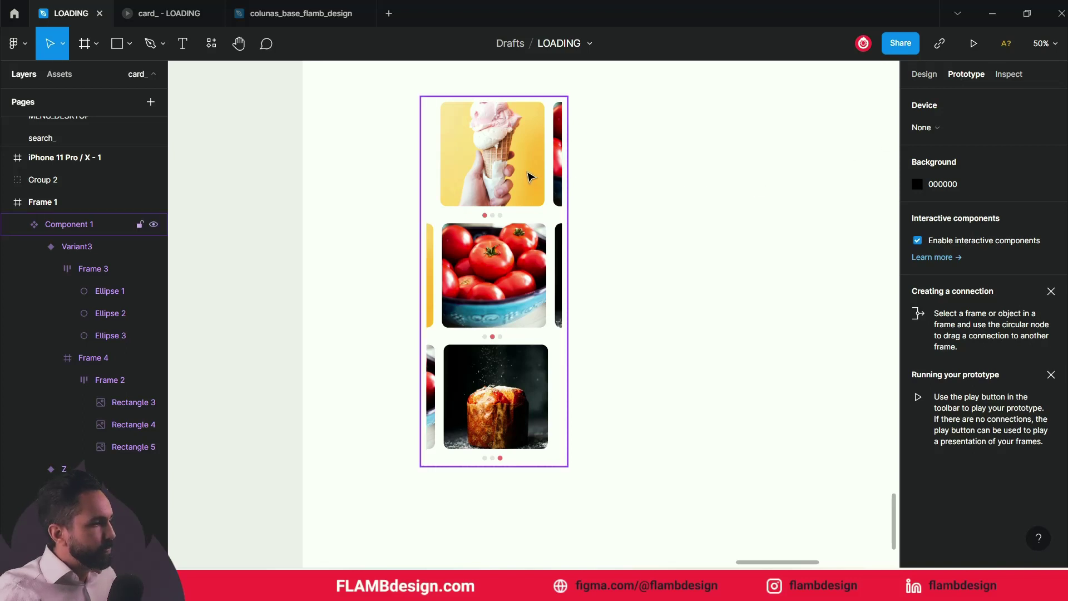
- Drill into the Default variant to select the ice-cream image rectangle
scroll(529, 177, up, 3)
mouse_move(522, 169)
mouse_down()
mouse_move(663, 293)
mouse_move(639, 274)
mouse_up()
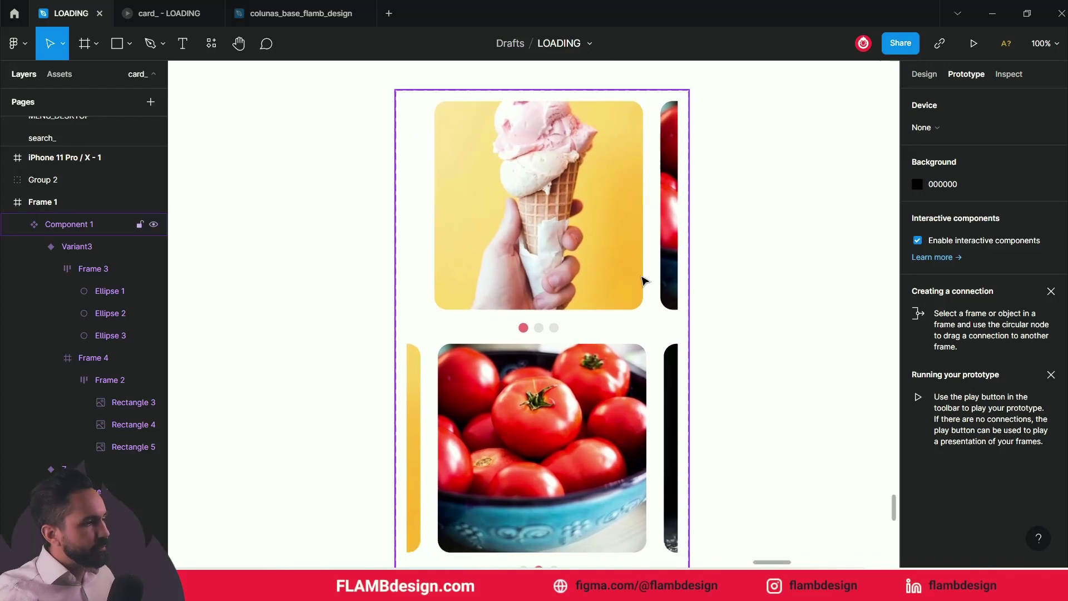
scroll(632, 268, down, 1)
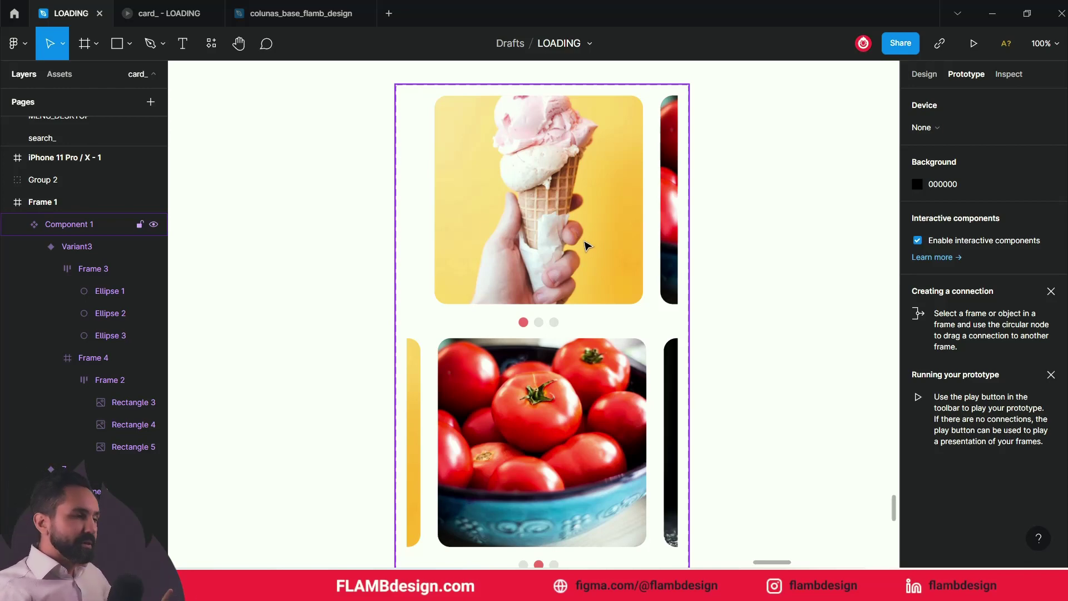
double_click(587, 245)
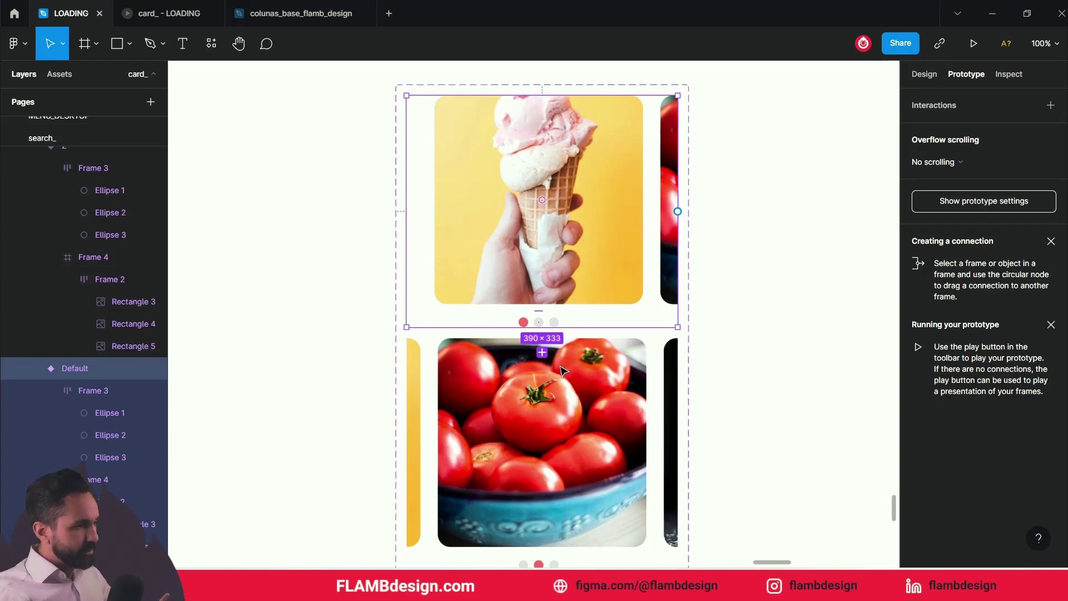
double_click(580, 242)
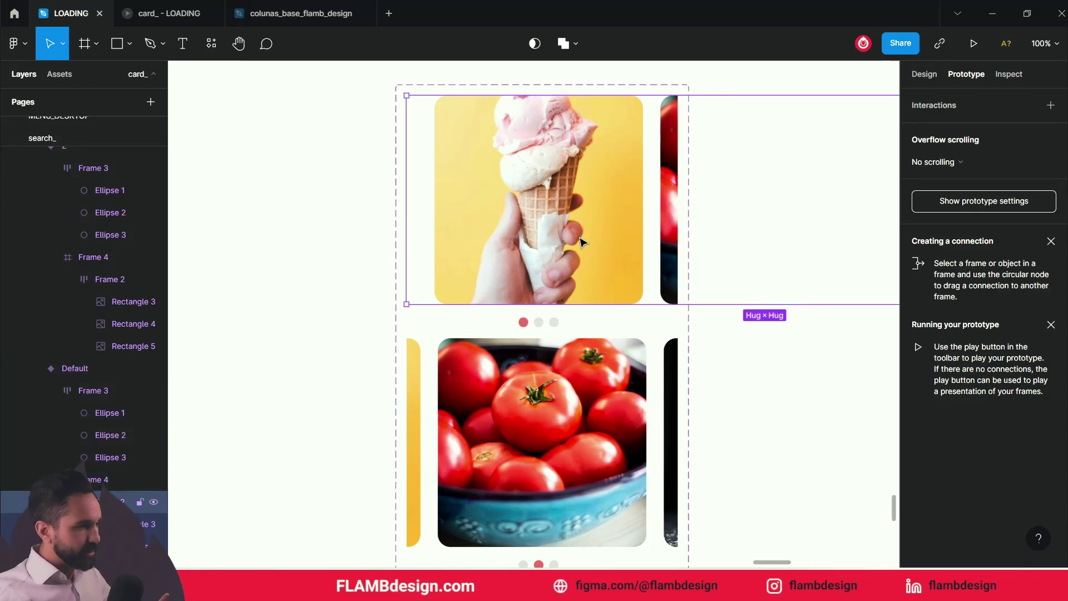
double_click(580, 242)
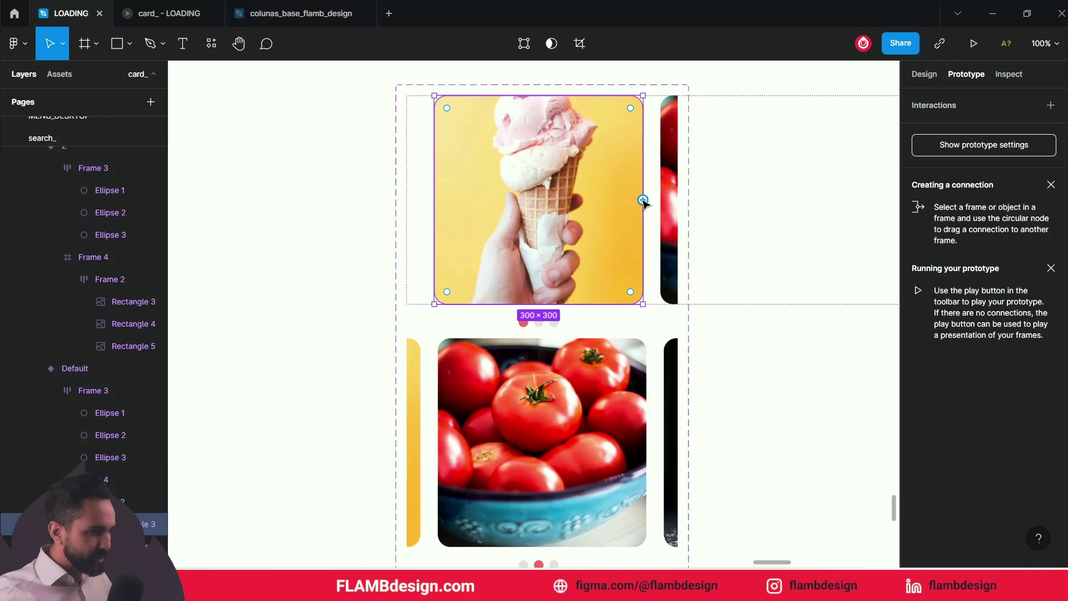
- Link the ice-cream image to variant Z: On drag, Change to, Smart animate Gentle 800ms
drag(650, 224, 588, 352)
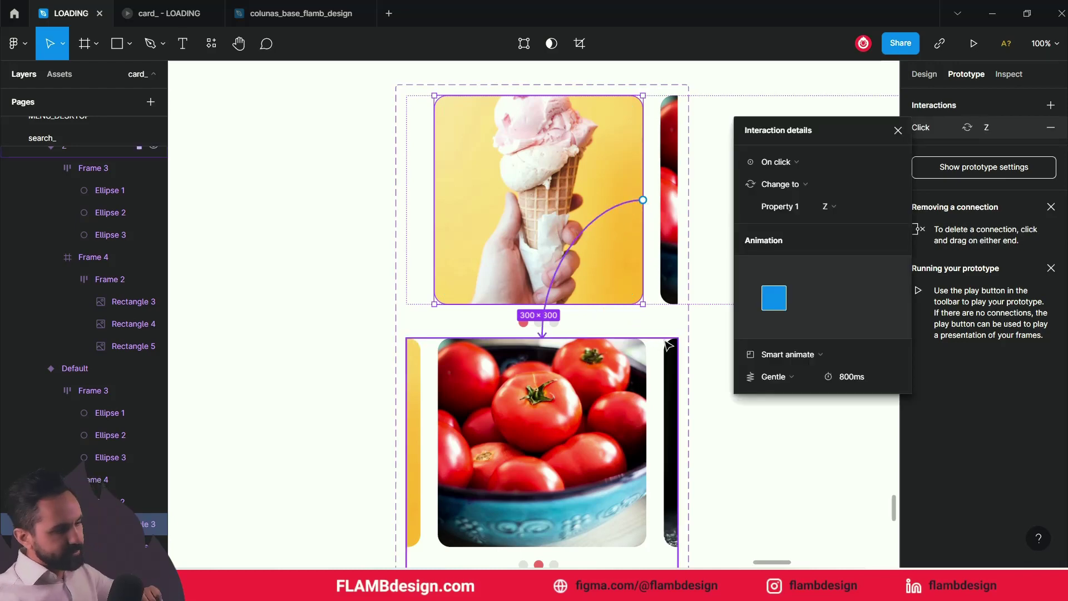
scroll(656, 362, down, 2)
scroll(668, 347, down, 1)
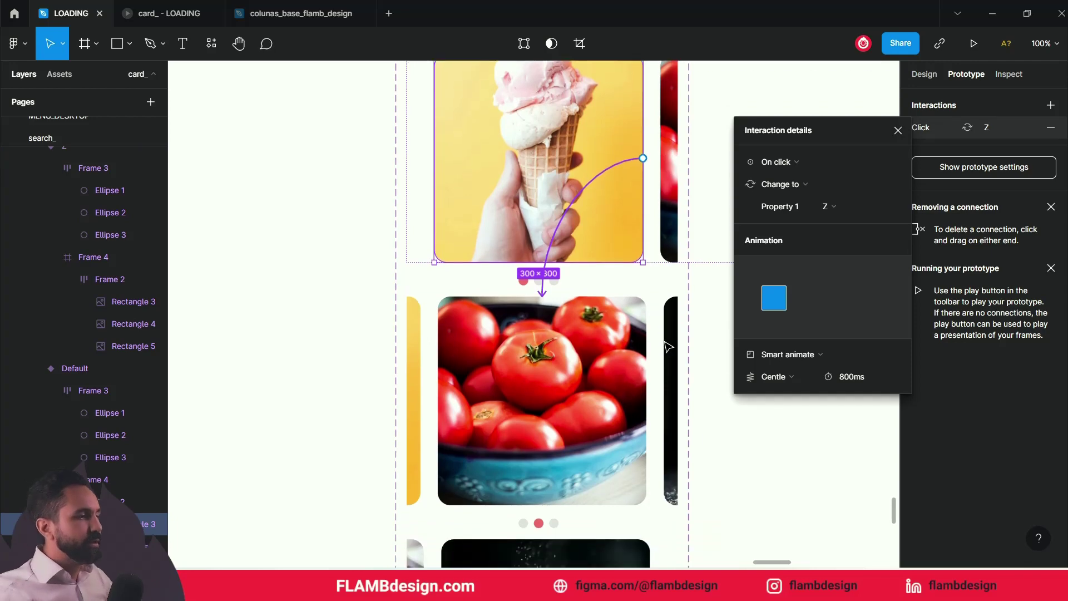
click(785, 166)
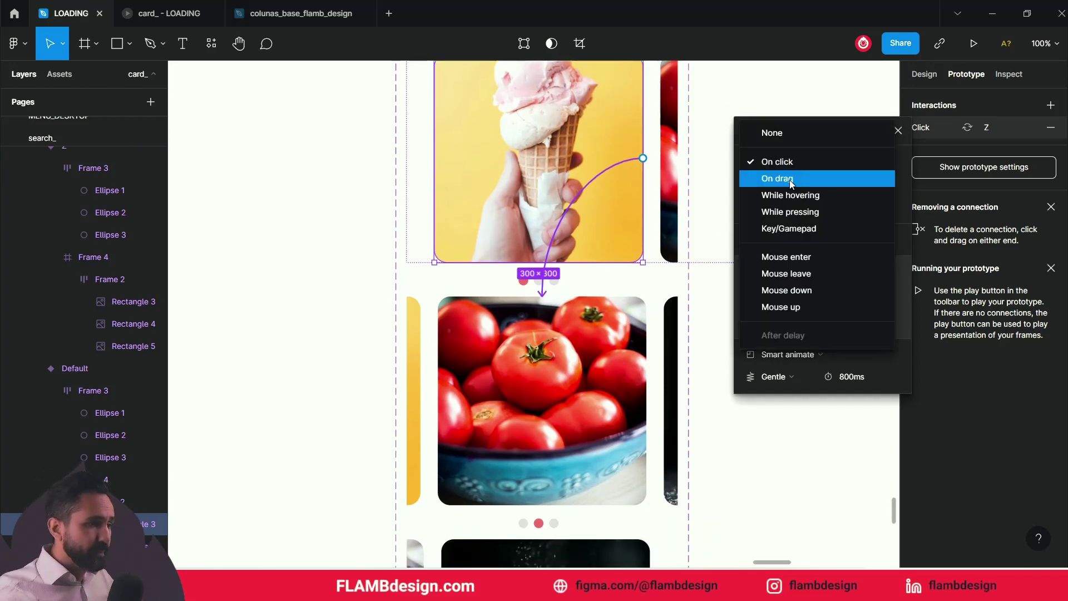
click(790, 187)
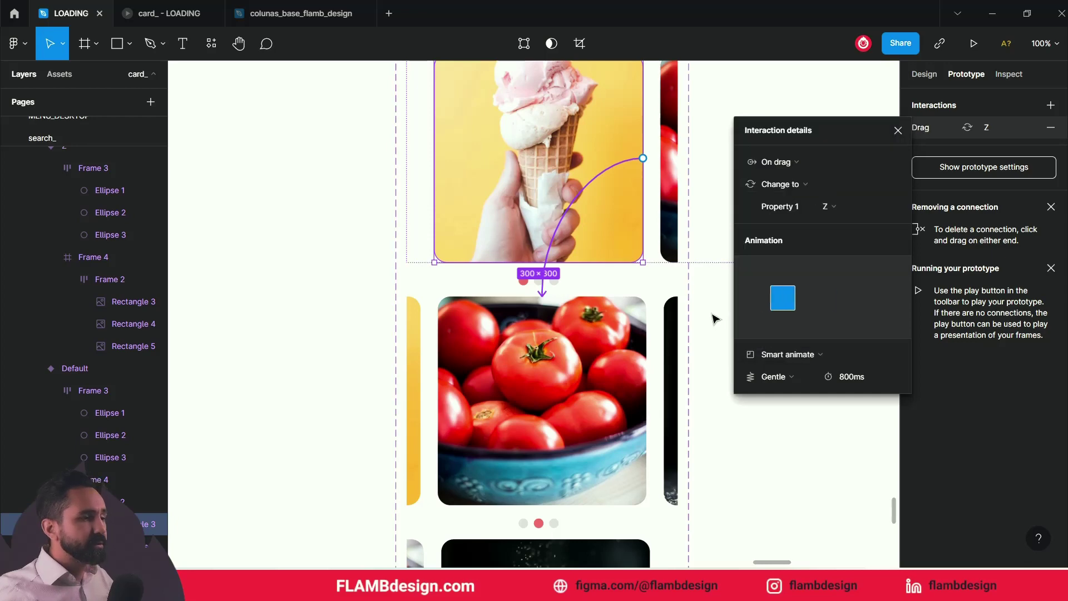
click(783, 187)
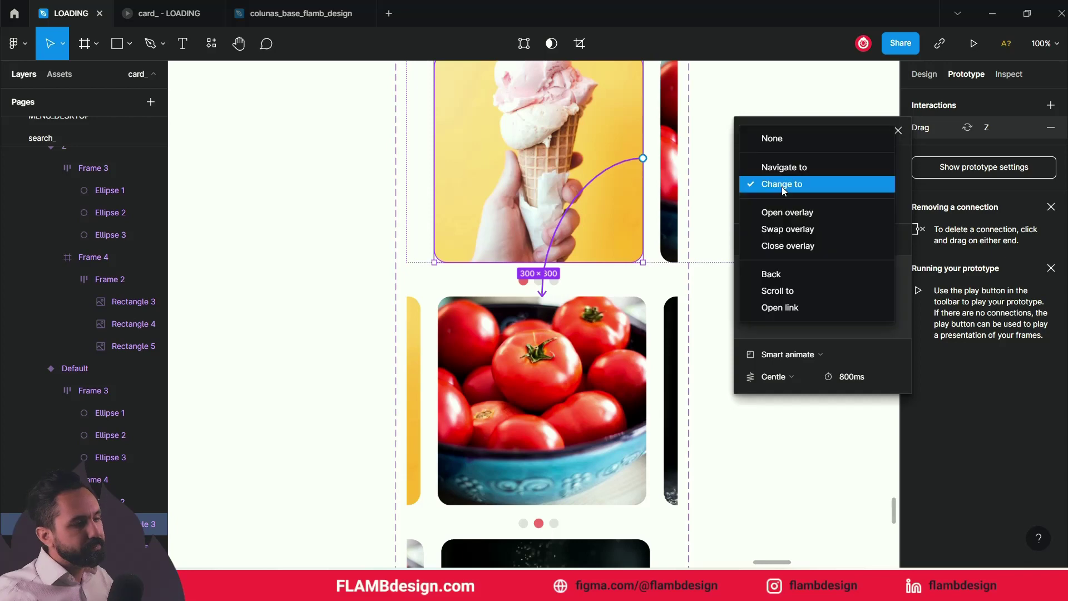
click(784, 187)
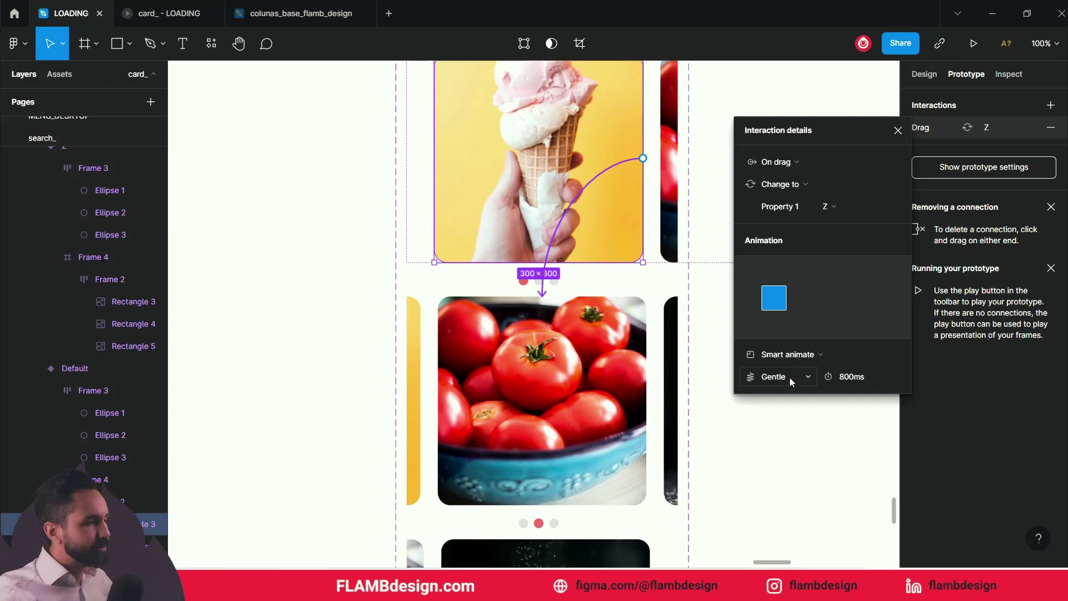
click(314, 197)
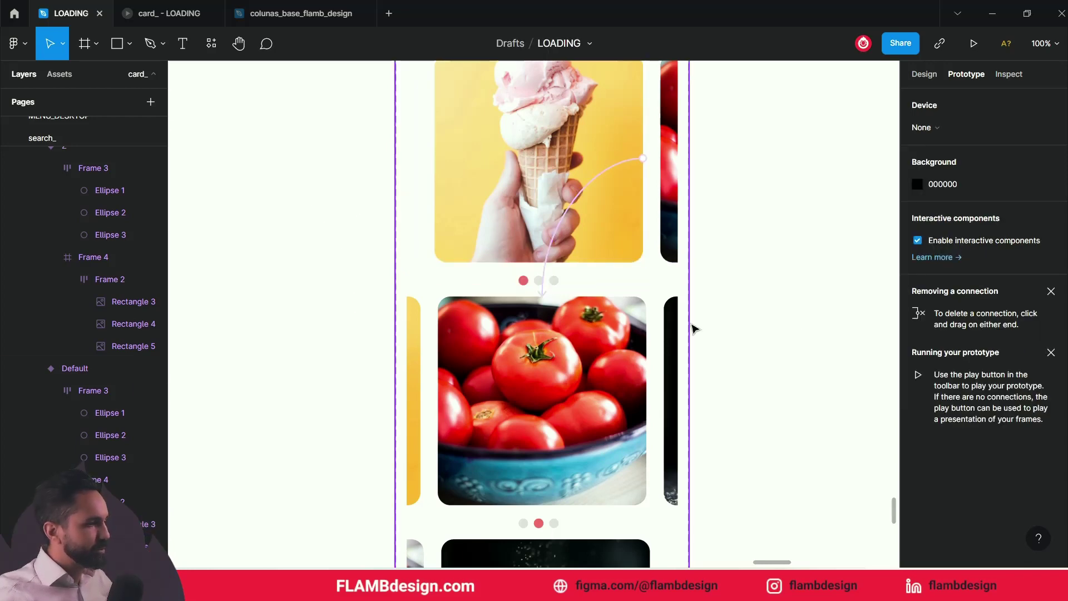
- Drag the card_/Frame 1 component from Assets into the iPhone 11 Pro frame
scroll(825, 327, up, 1)
scroll(824, 327, up, 2)
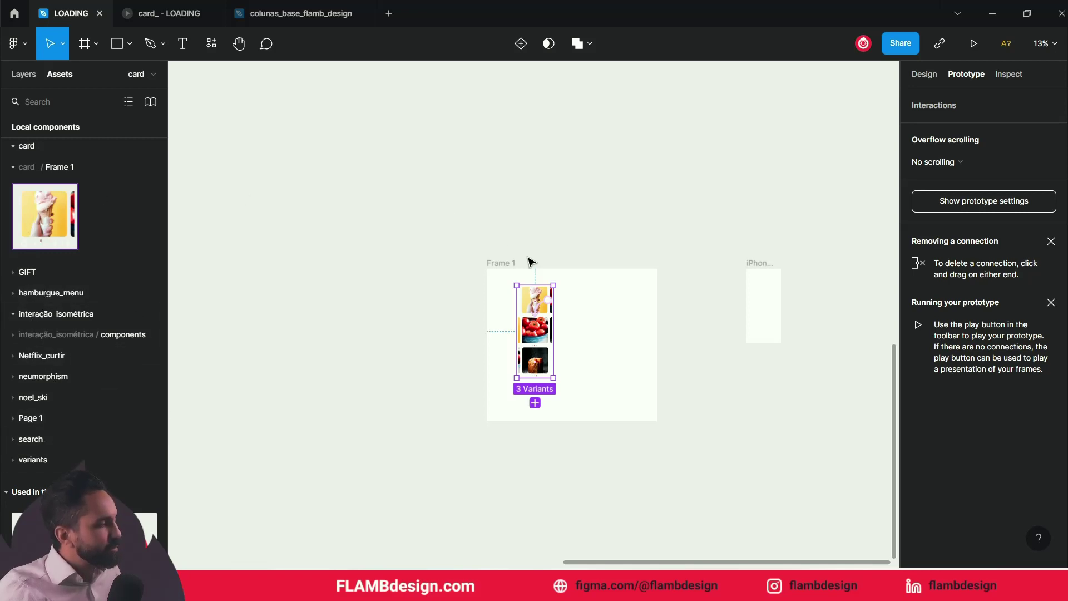
click(803, 250)
click(782, 277)
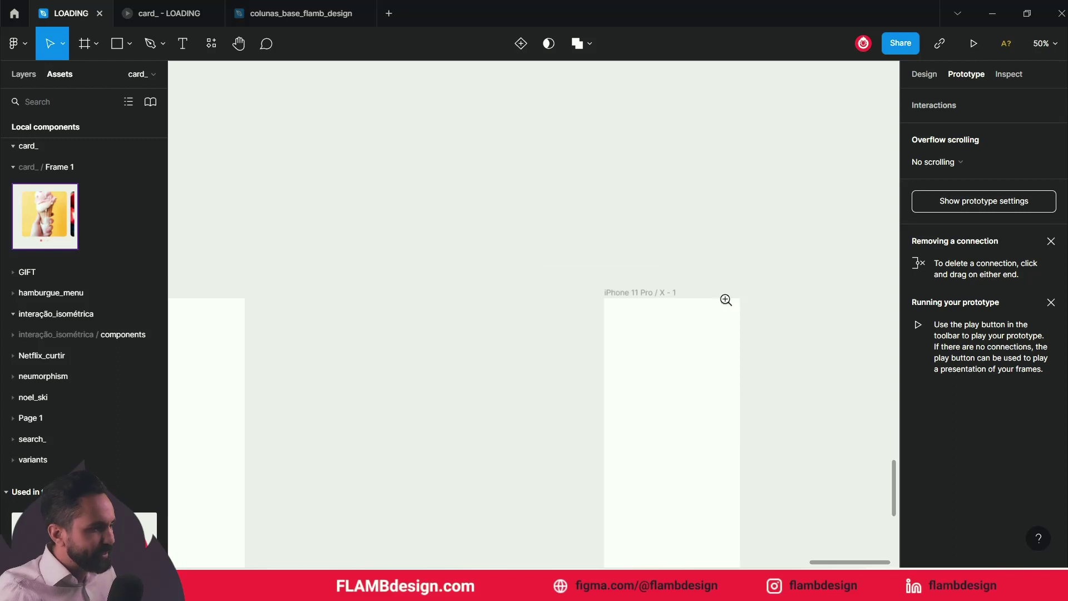
click(33, 75)
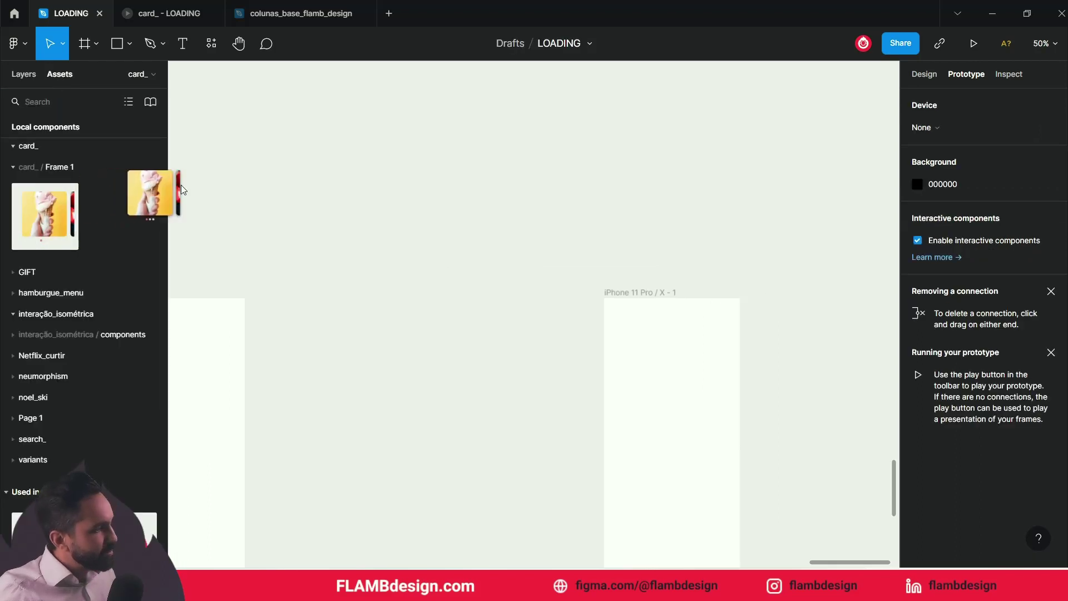
drag(42, 201, 740, 365)
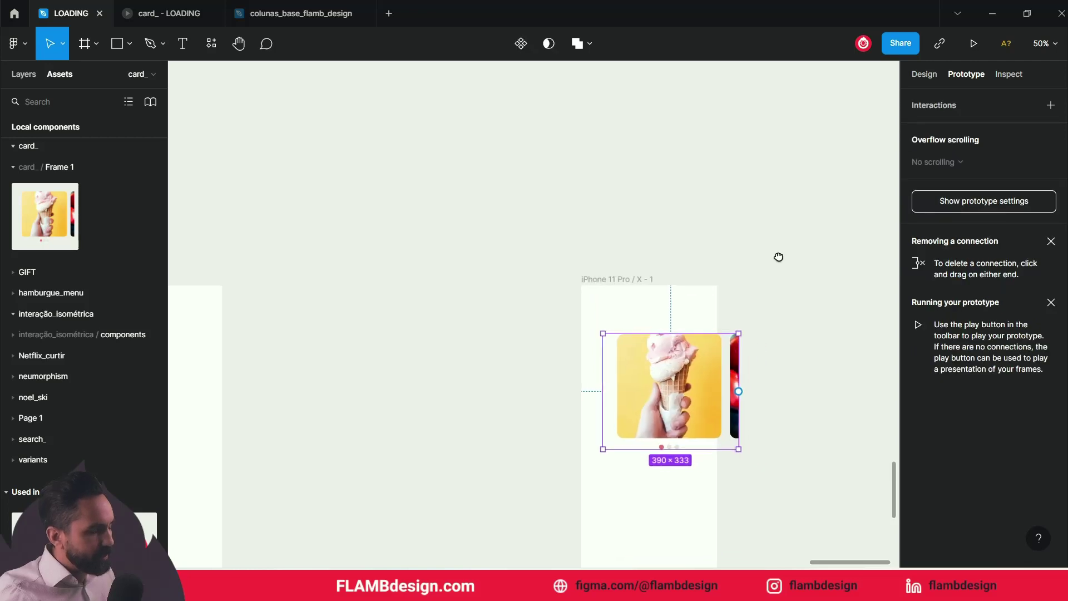
- Move the carousel near the top of the phone screen and start the frame's prototype preview
scroll(789, 265, down, 3)
click(551, 245)
drag(625, 321, 591, 282)
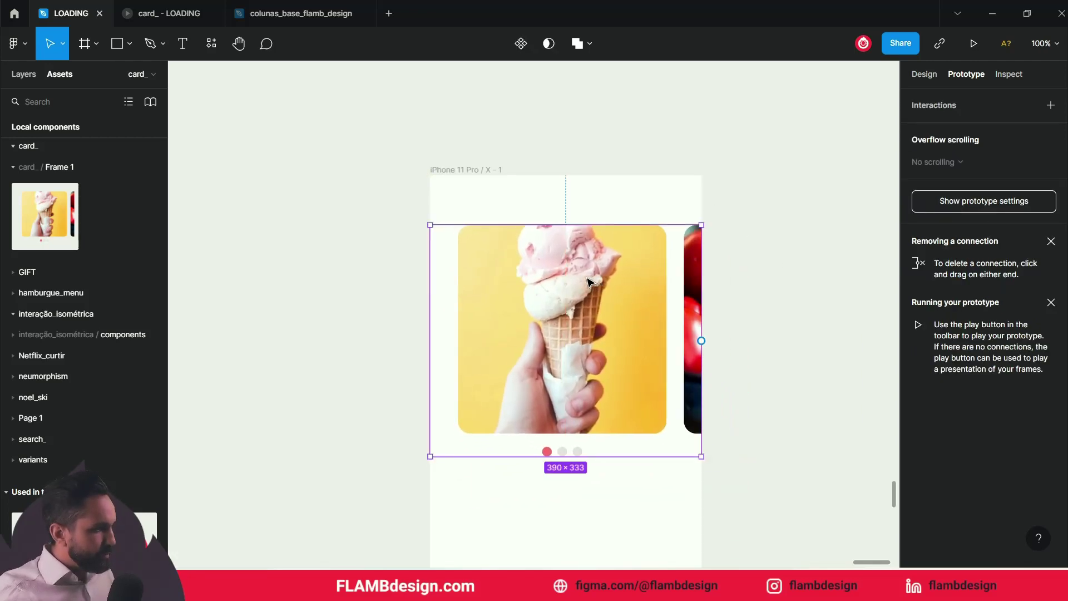
click(447, 170)
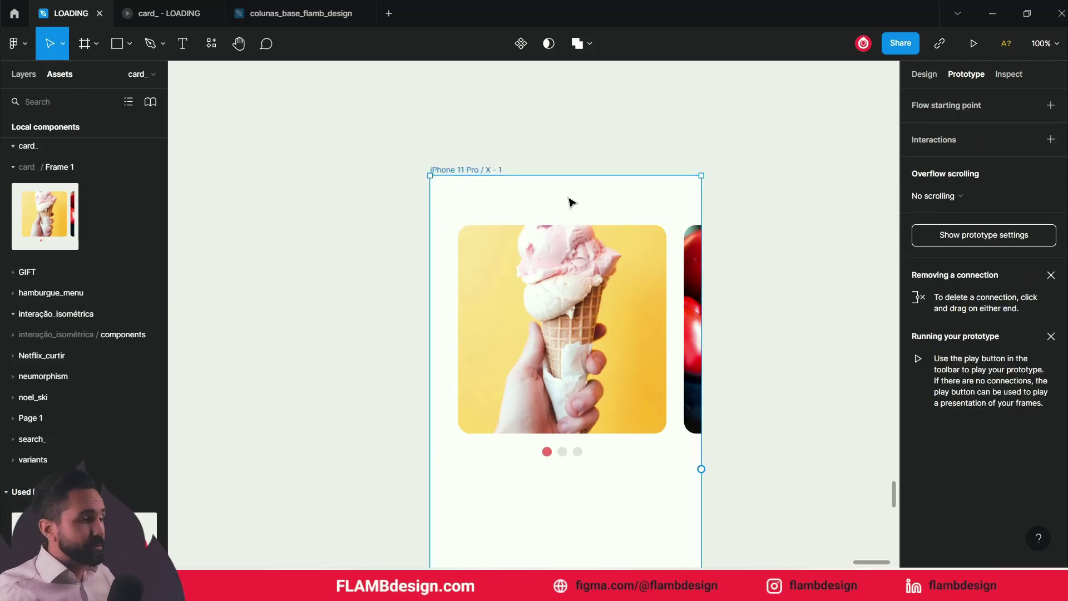
click(974, 52)
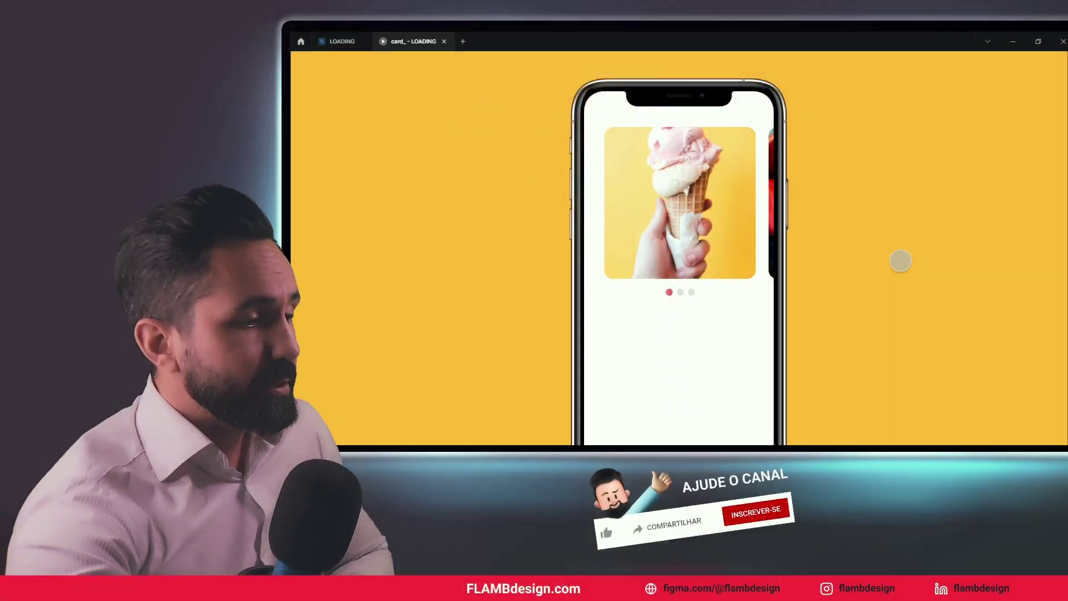
- Swipe the carousel from ice cream to tomatoes to bread, then back to ice cream
drag(710, 214, 609, 221)
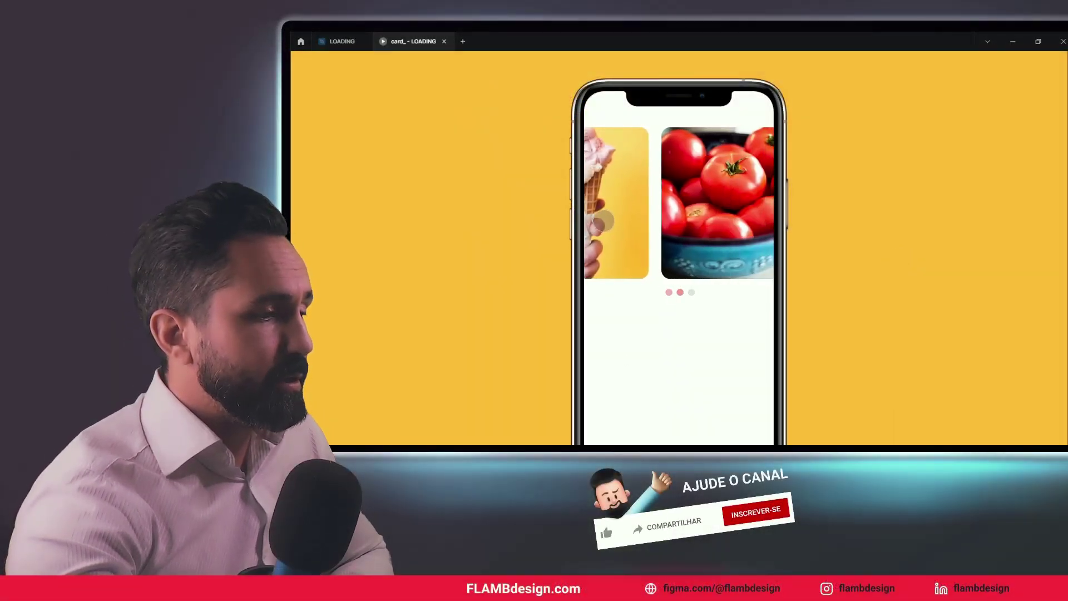
drag(730, 206, 605, 207)
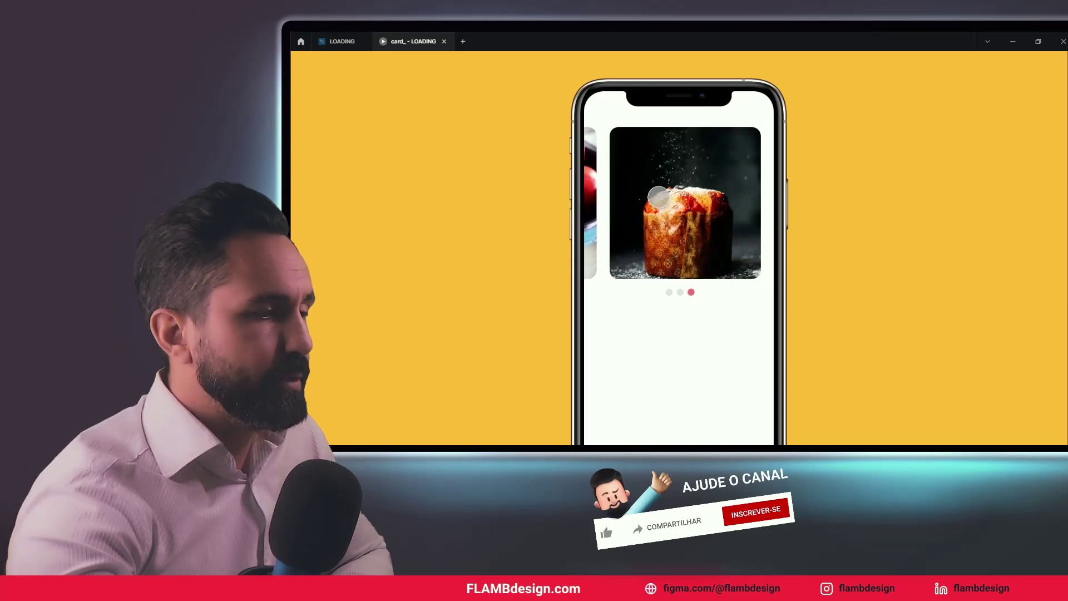
drag(654, 213, 795, 205)
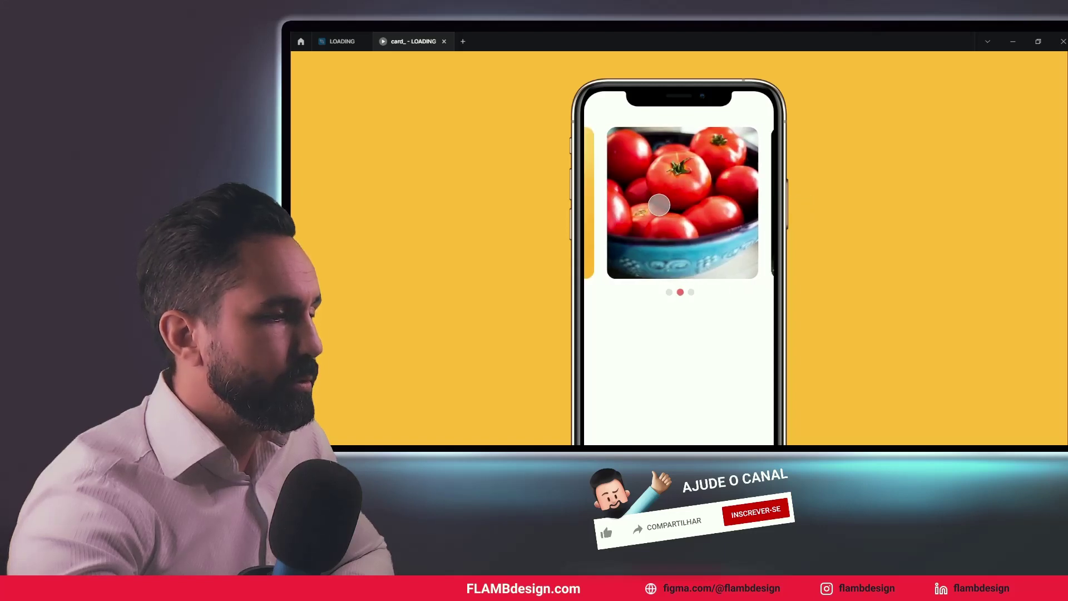
drag(659, 205, 805, 214)
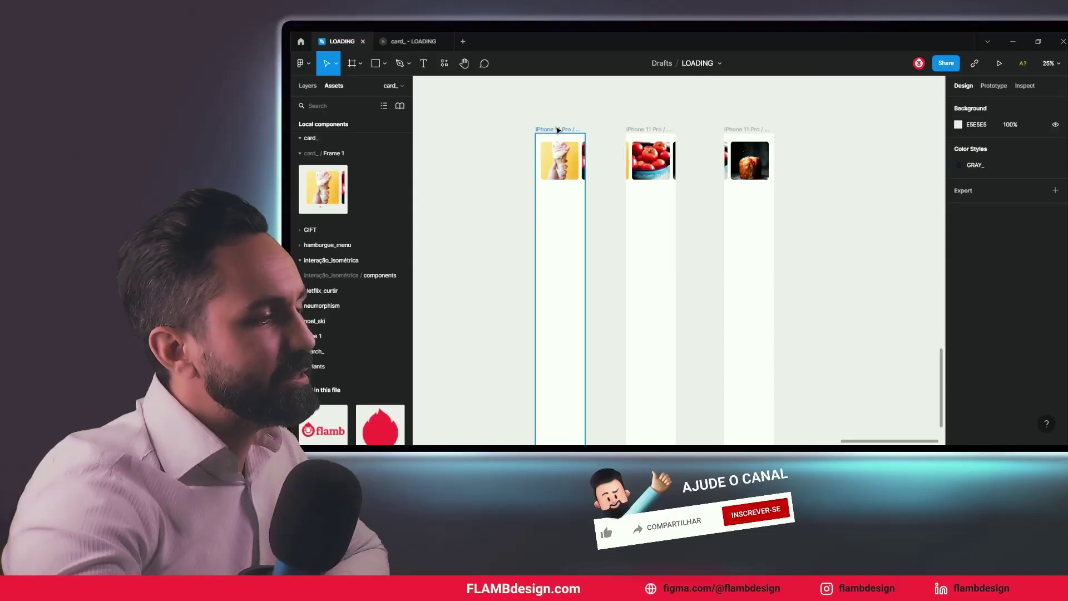
click(553, 129)
click(646, 129)
click(677, 160)
click(770, 162)
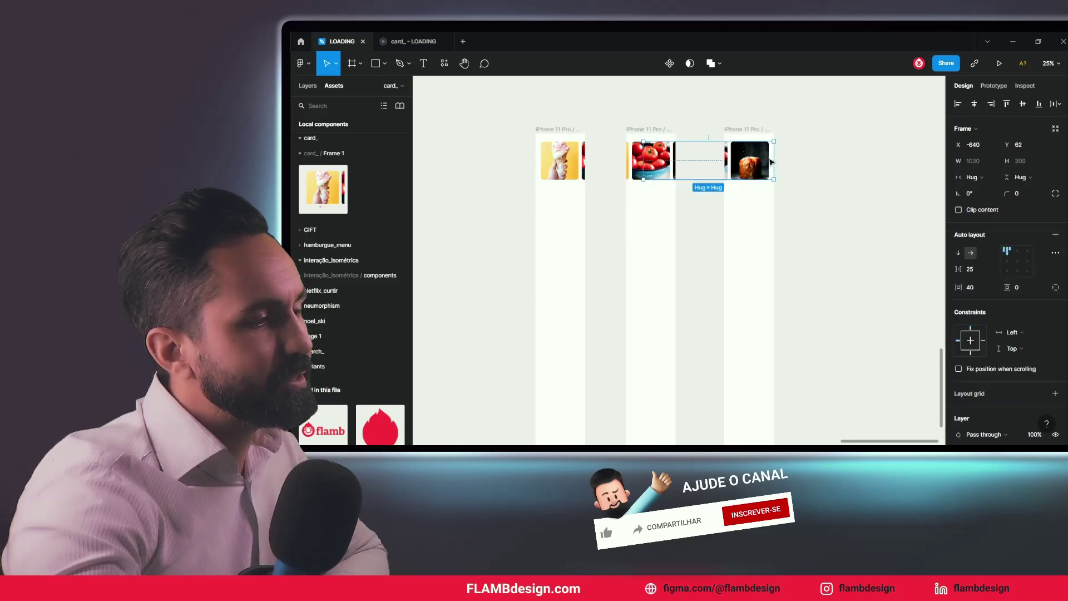
click(810, 167)
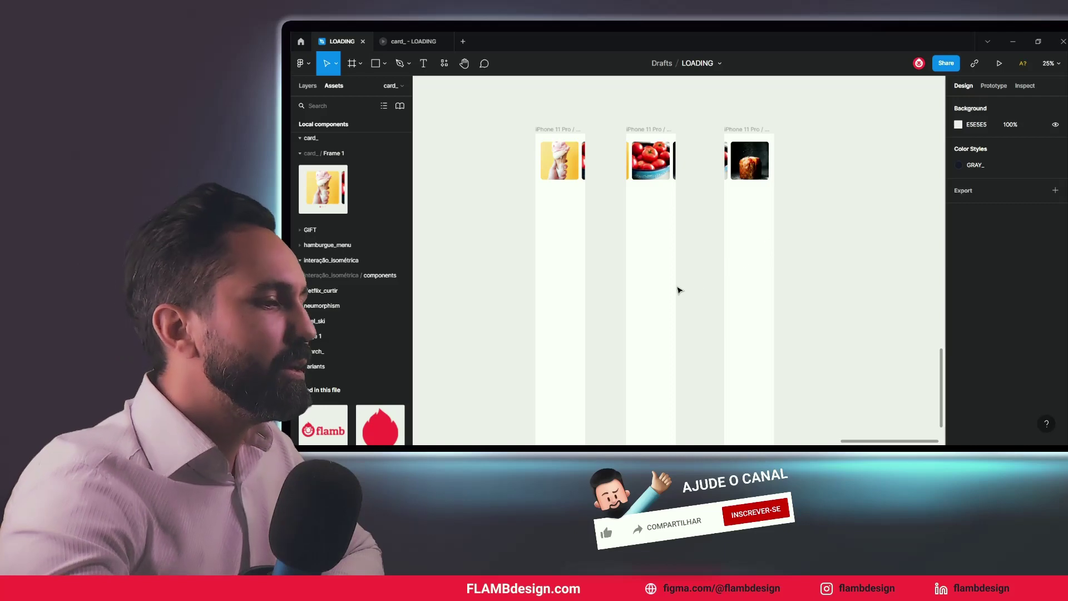
click(551, 129)
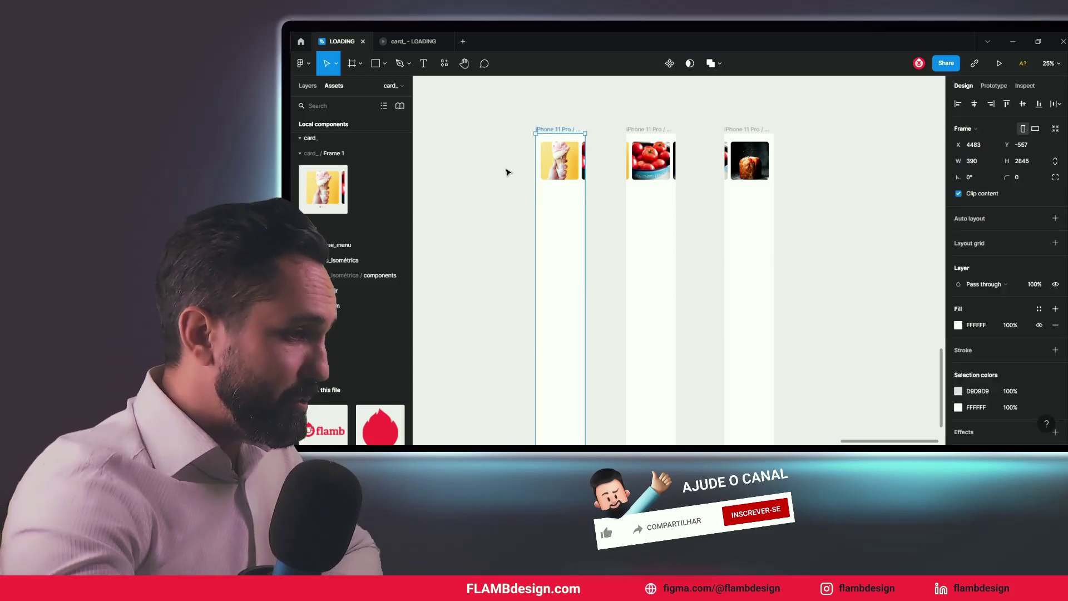
scroll(562, 217, down, 5)
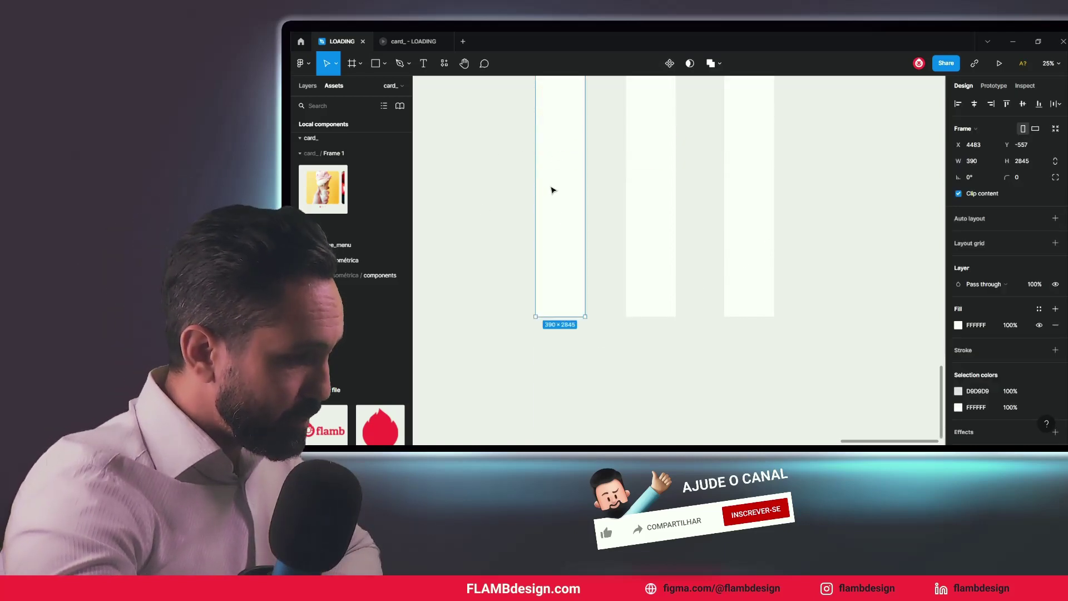
scroll(547, 197, up, 2)
scroll(545, 196, up, 2)
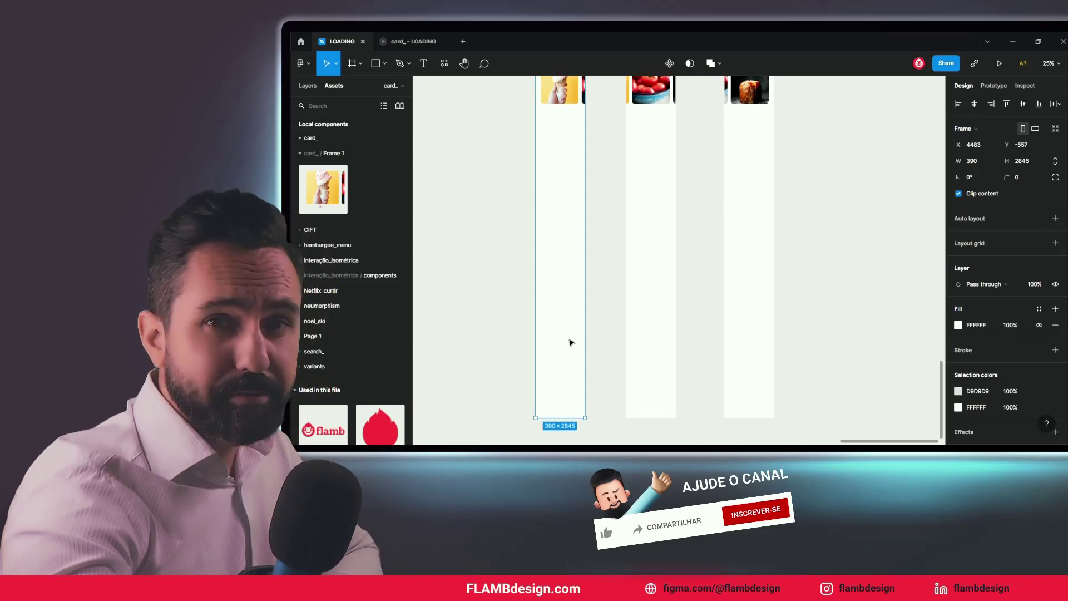
scroll(596, 413, down, 1)
scroll(595, 412, up, 2)
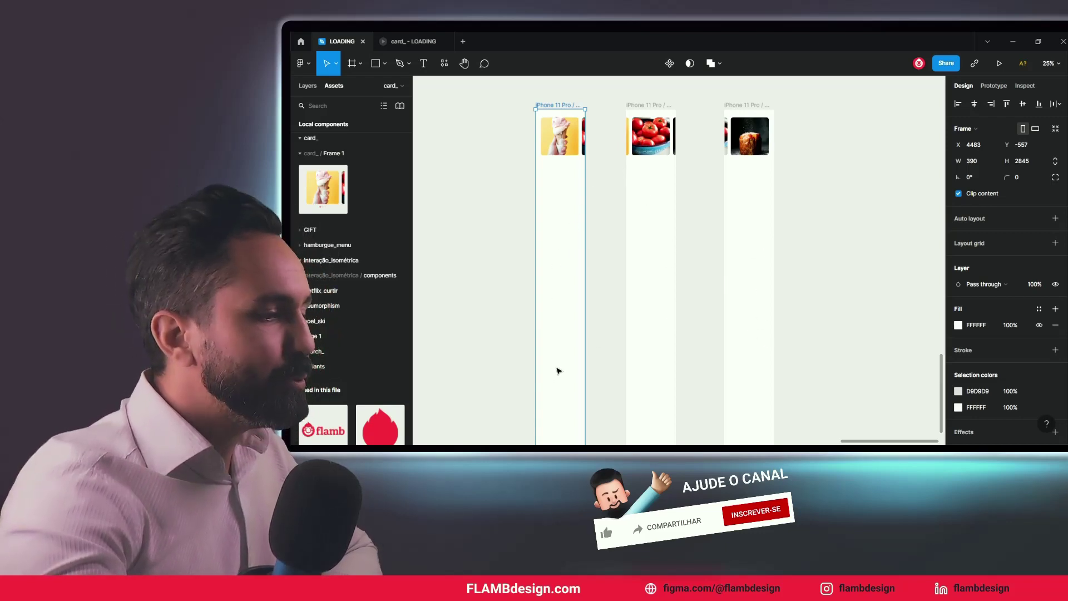
click(637, 249)
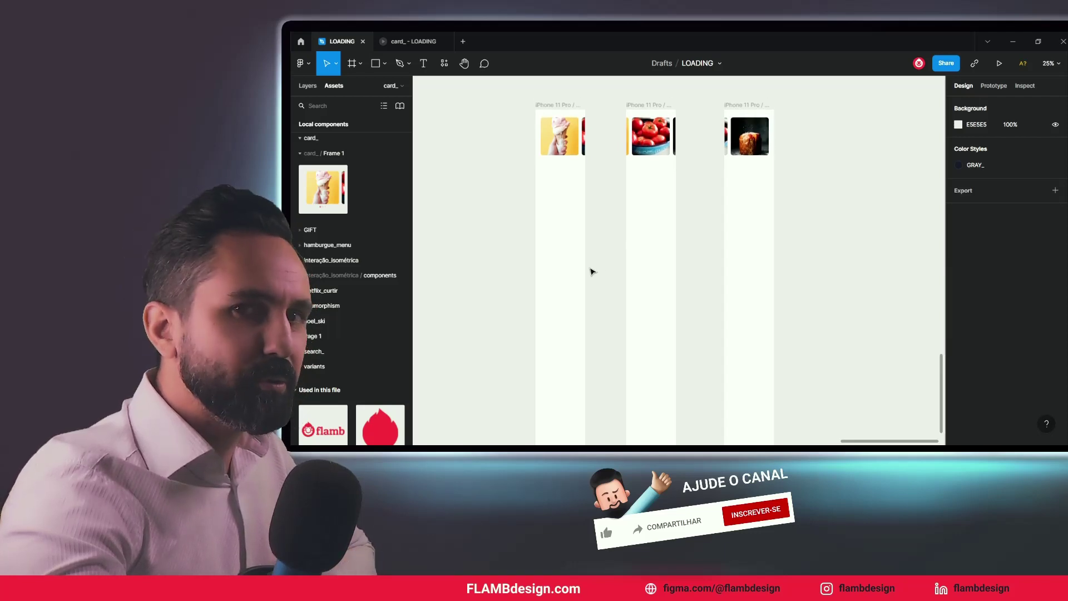
drag(556, 274, 597, 315)
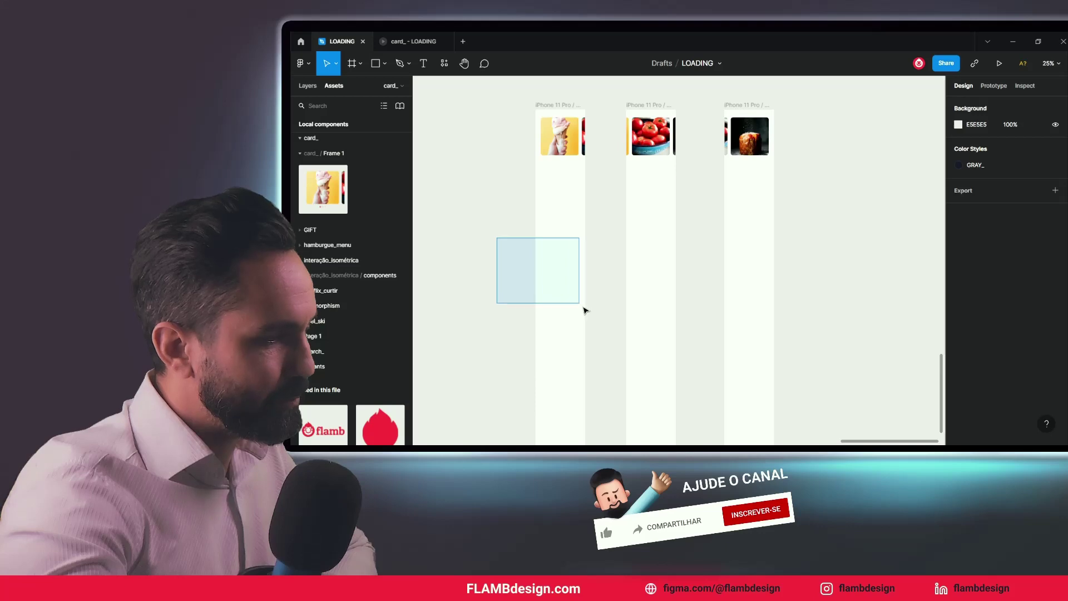
click(659, 275)
- Paste the three-image carousel and delete the middle and right iPhone frames
key(ctrl+v)
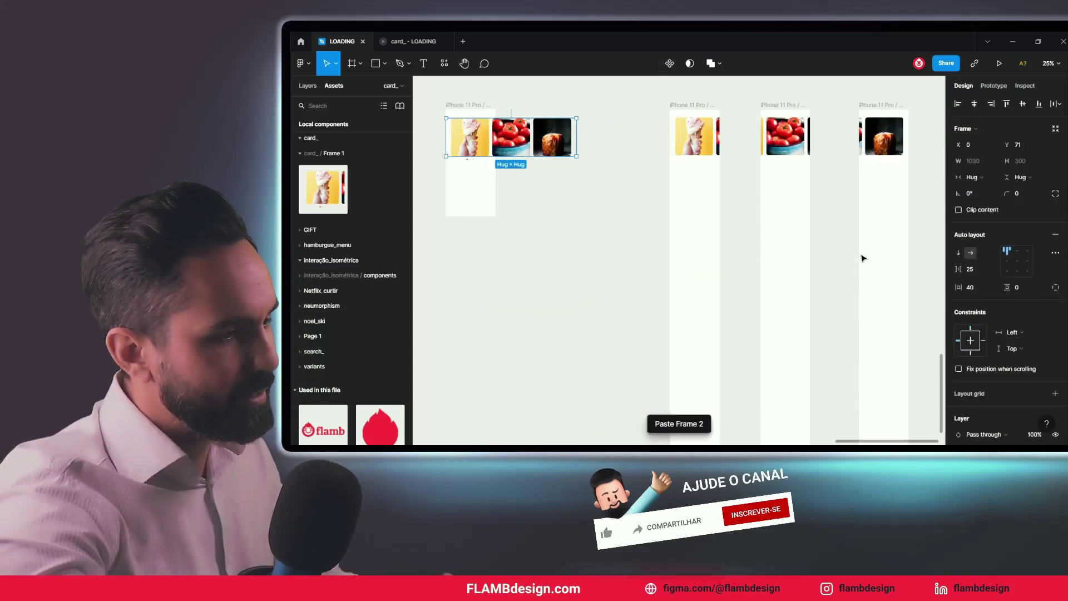
scroll(795, 233, right, 3)
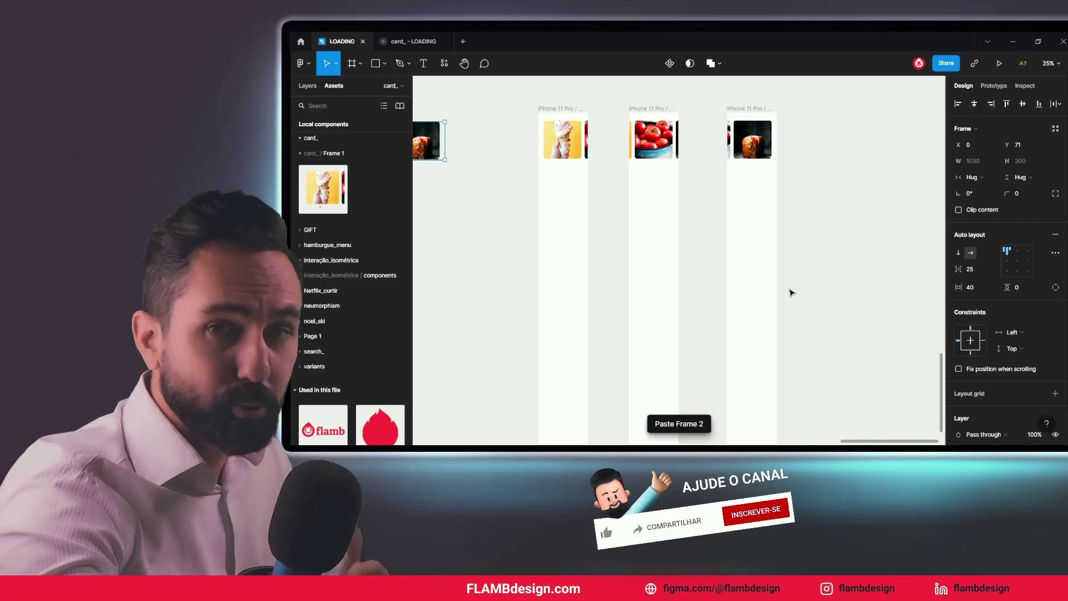
drag(612, 87, 809, 402)
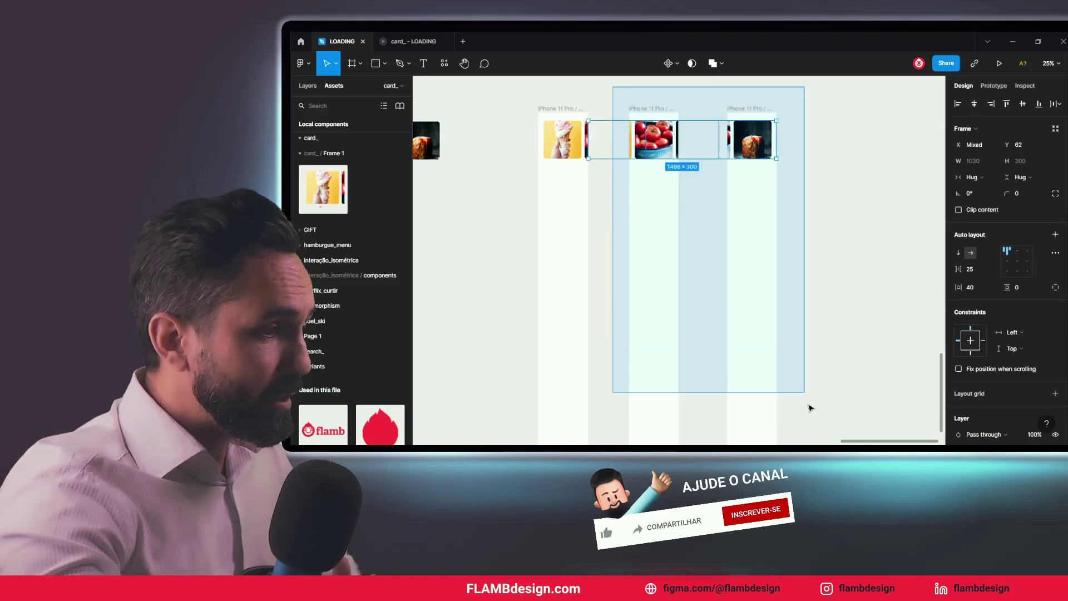
key(Escape)
click(670, 109)
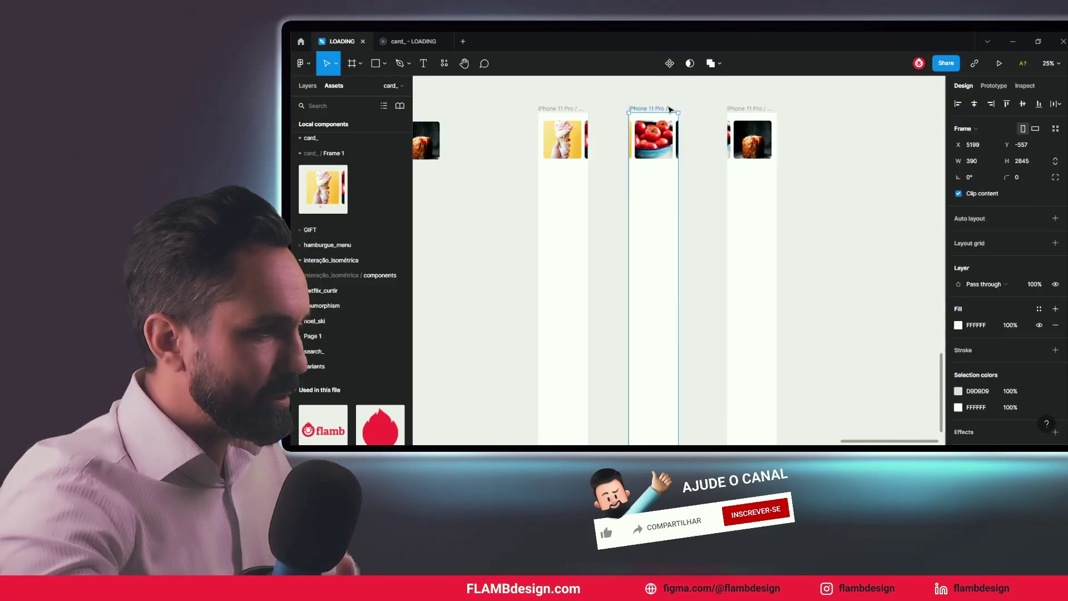
key(Delete)
click(743, 108)
key(Delete)
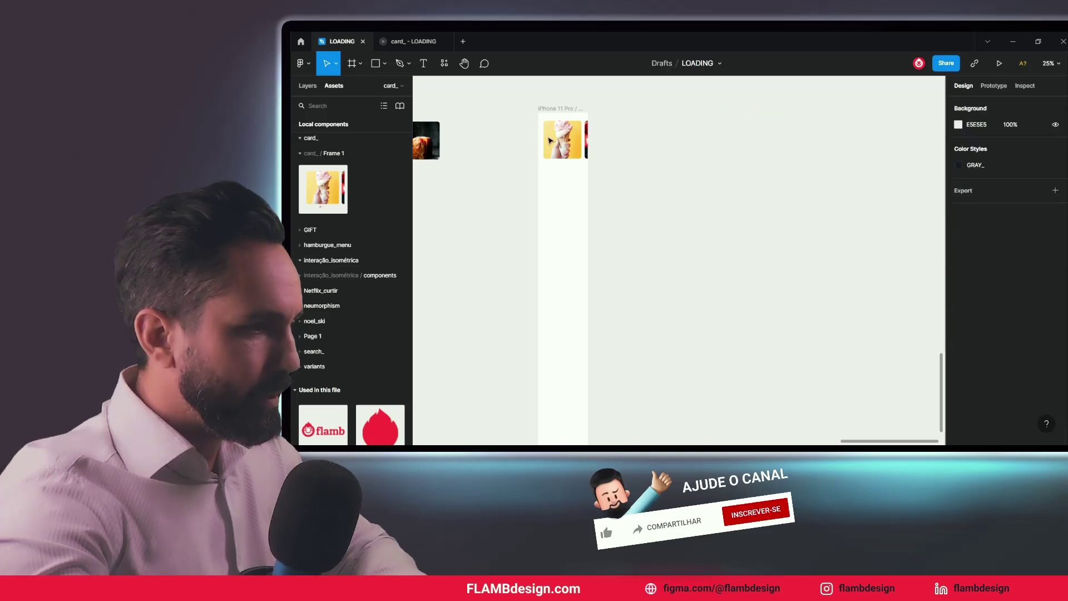
- Duplicate the remaining iPhone frame twice, then delete both new copies
click(556, 108)
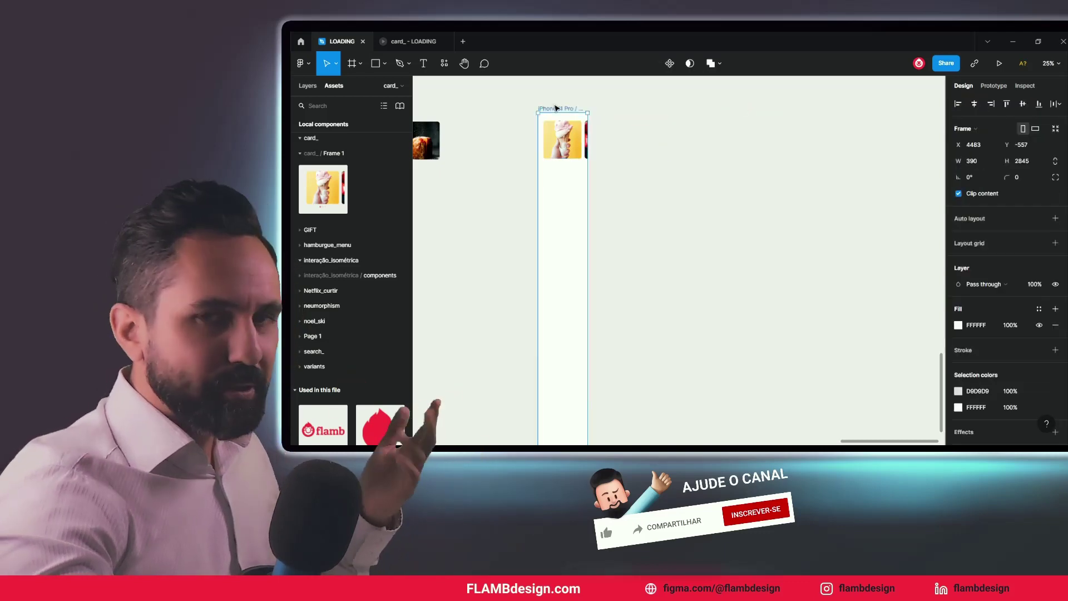
drag(555, 108, 659, 115)
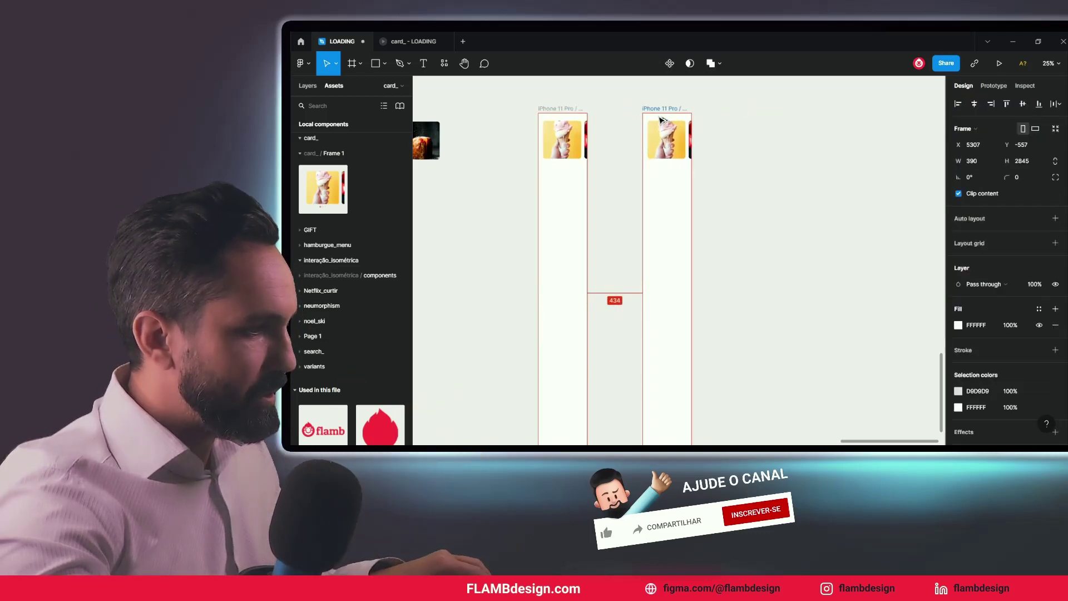
key(ctrl+d)
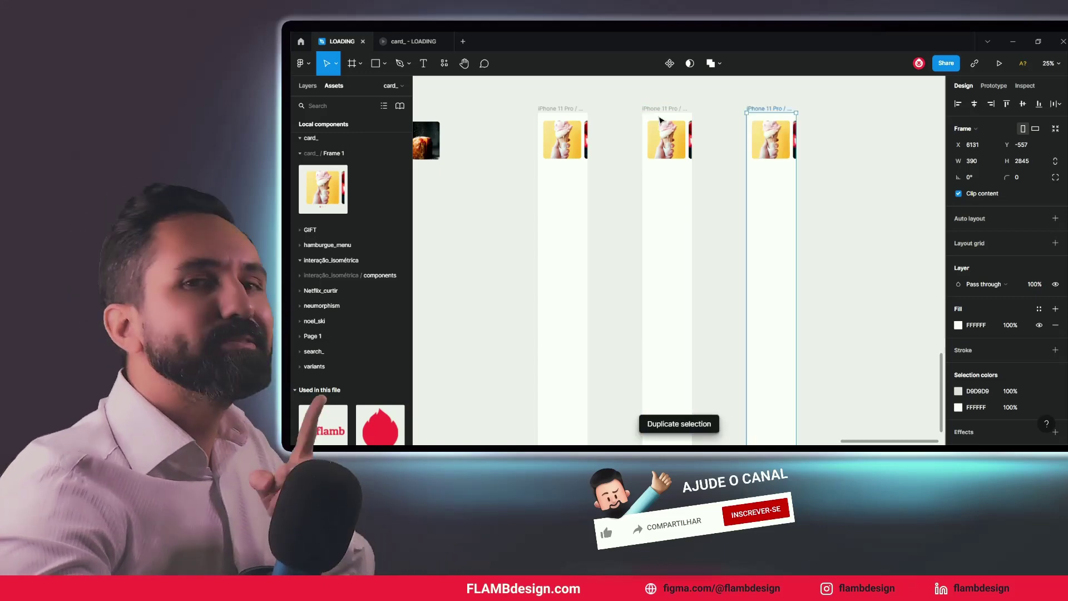
click(628, 95)
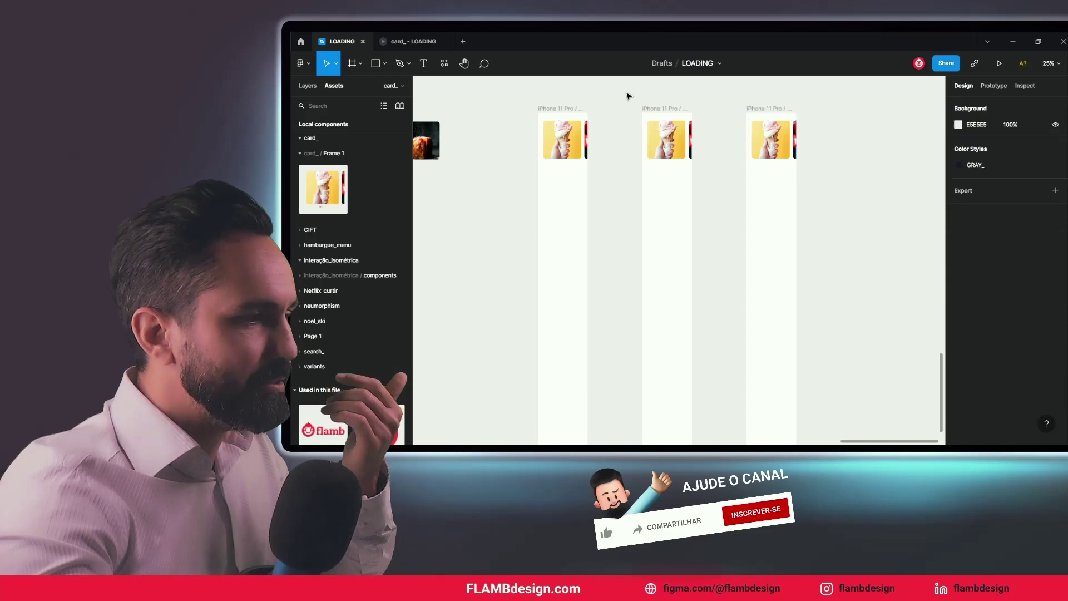
click(660, 111)
key(Delete)
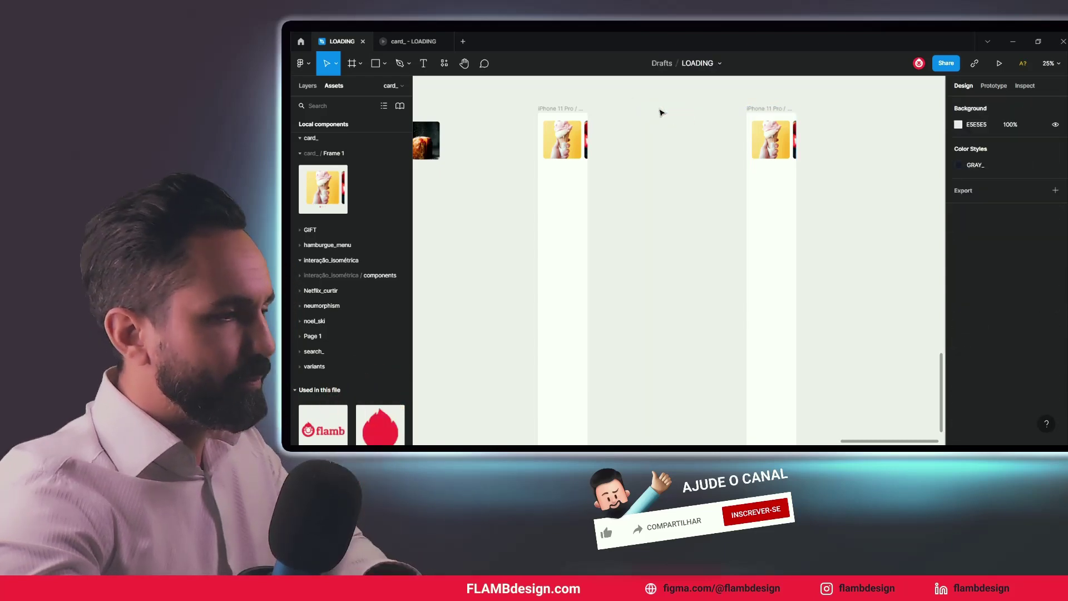
click(766, 117)
key(Delete)
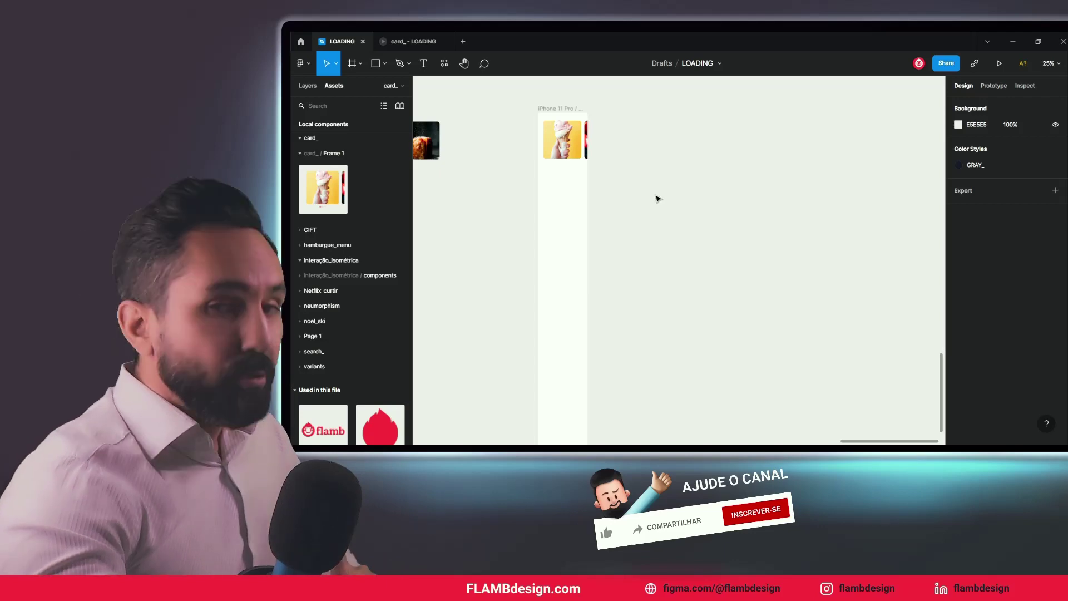
- Duplicate the iPhone frame holding the card into four frames in a row
click(338, 188)
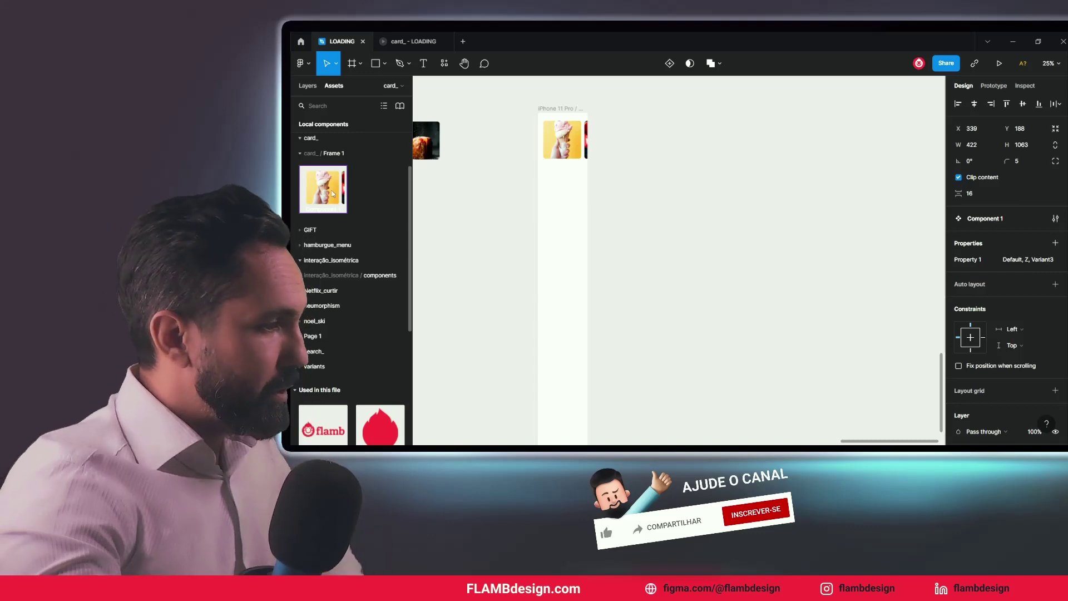
click(556, 108)
drag(556, 109, 679, 112)
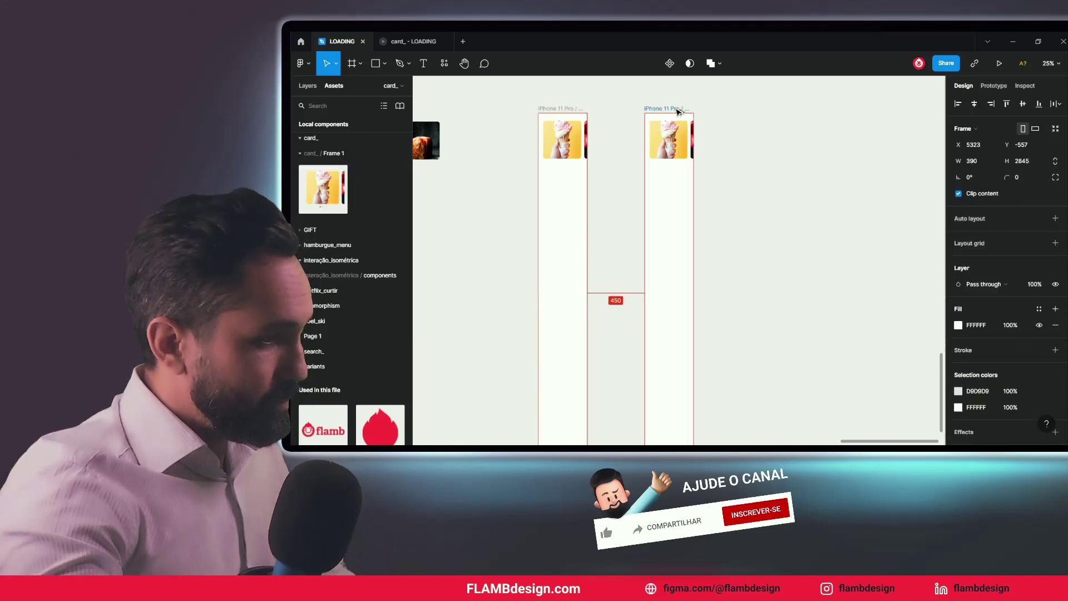
key(ctrl+d)
key(ctrl+d)
click(732, 143)
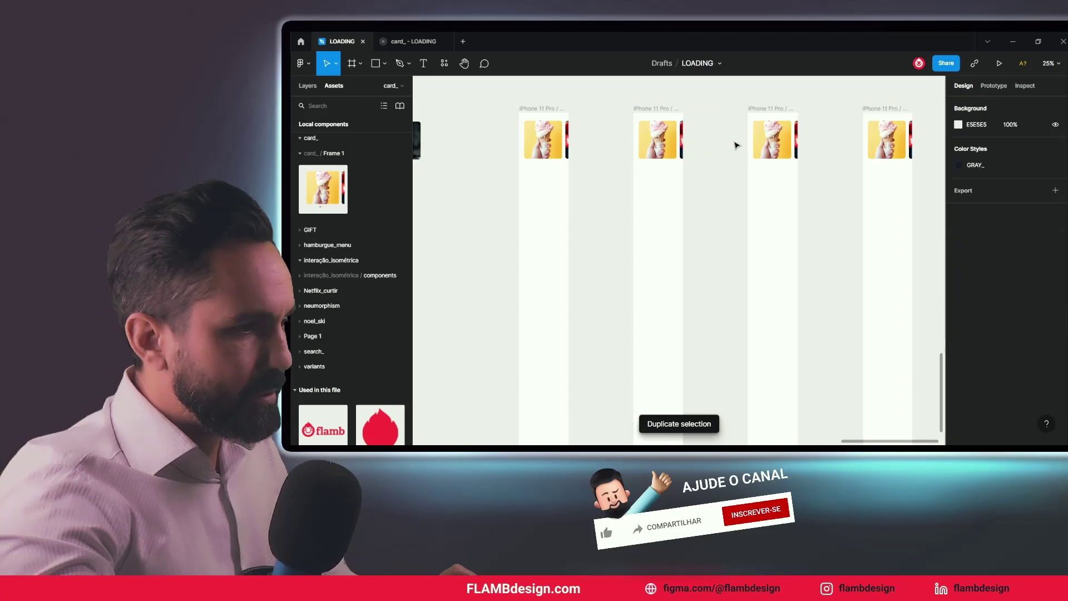
- Delete the card instances from the second, third and fourth frames
click(760, 141)
key(Delete)
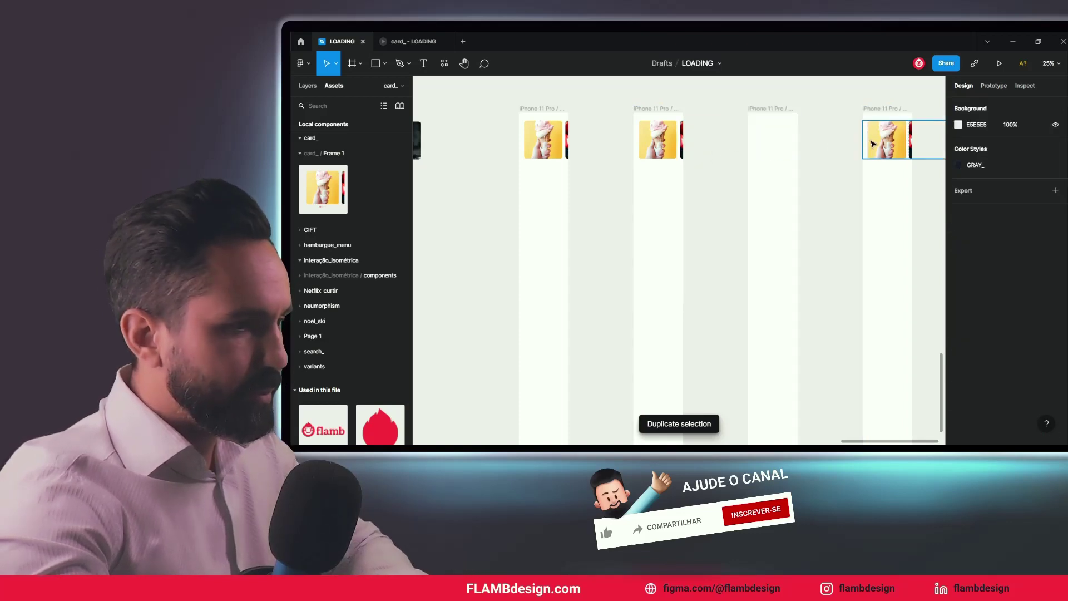
click(890, 139)
key(Delete)
click(657, 158)
key(Delete)
- Place cards lower in frame two, near frame three's bottom, and flush at frame four's top
mouse_move(323, 189)
mouse_down()
mouse_move(660, 218)
mouse_move(647, 220)
mouse_up()
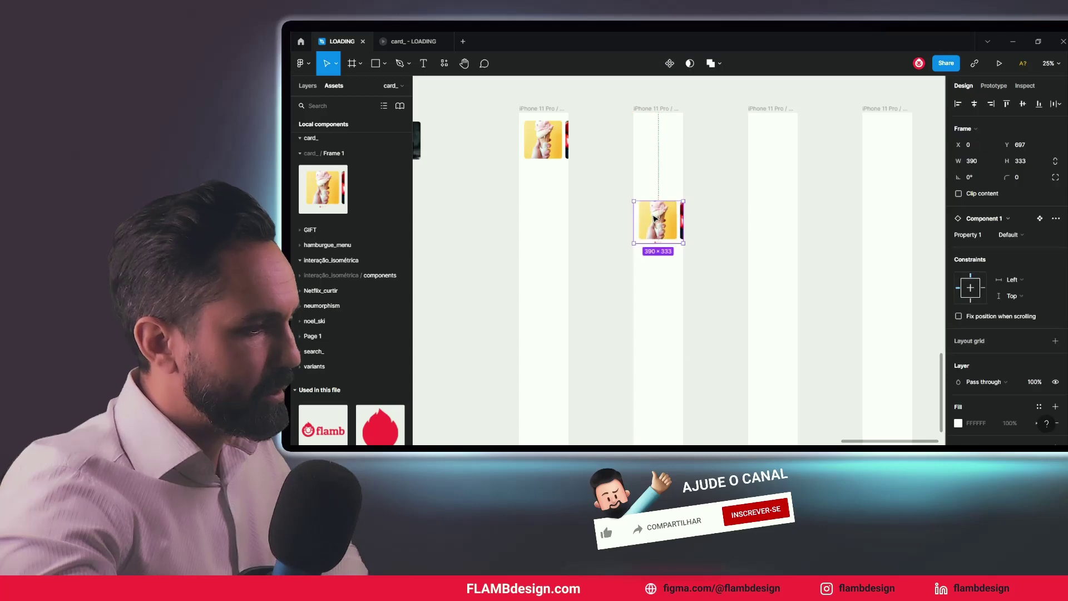
click(334, 194)
mouse_move(562, 200)
mouse_down()
mouse_move(770, 286)
mouse_move(780, 335)
mouse_up()
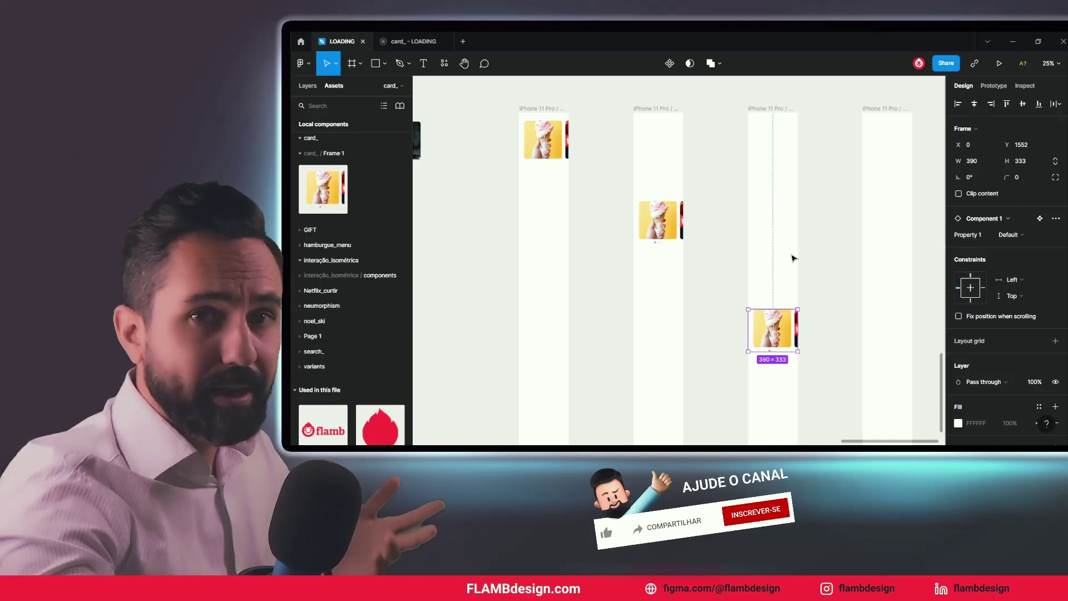
drag(322, 190, 878, 178)
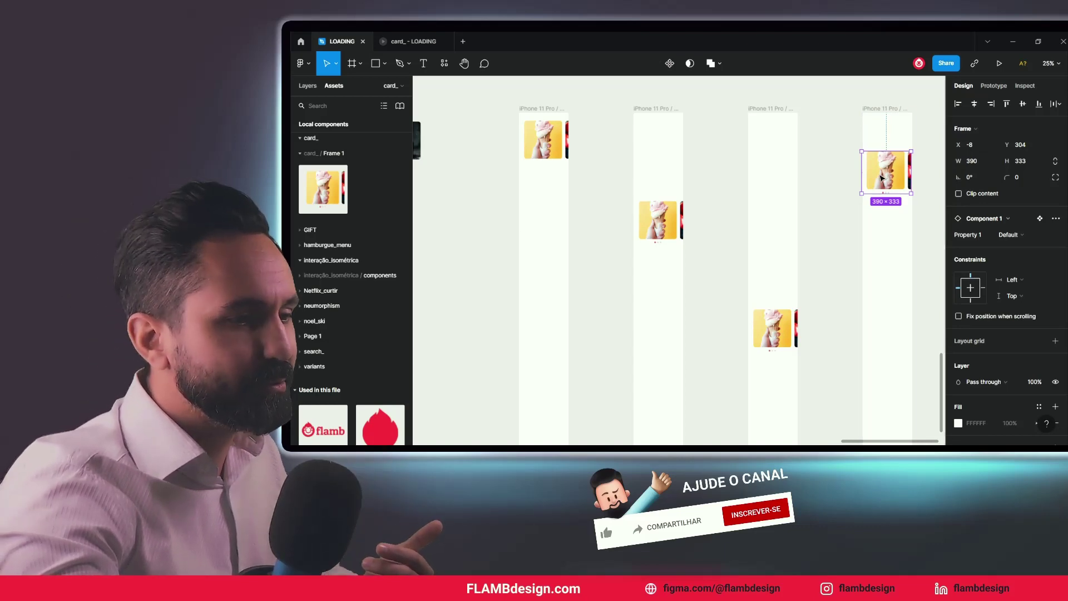
drag(880, 177, 870, 189)
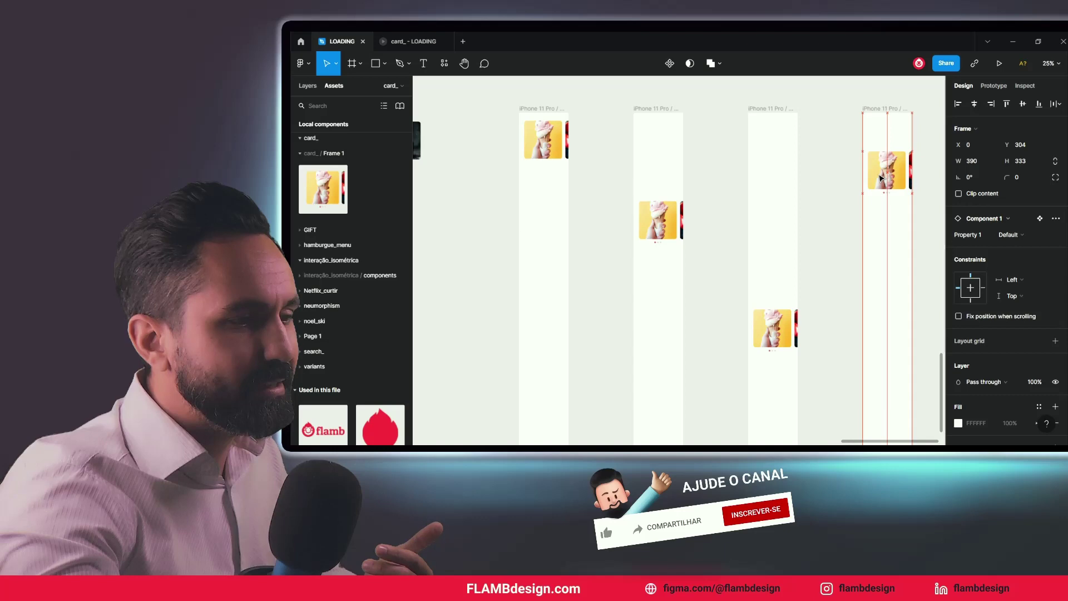
click(842, 213)
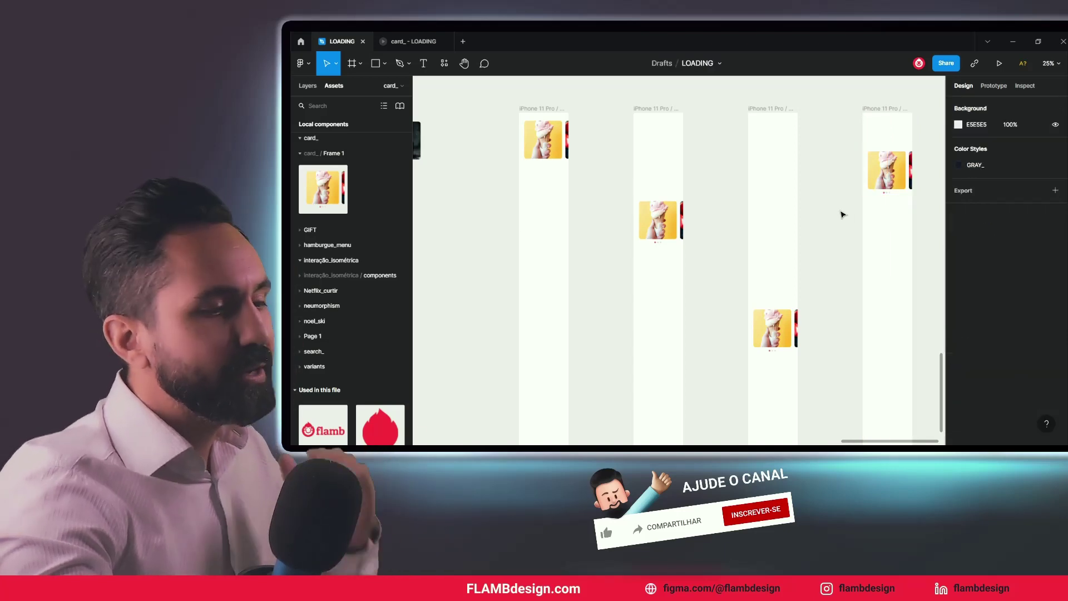